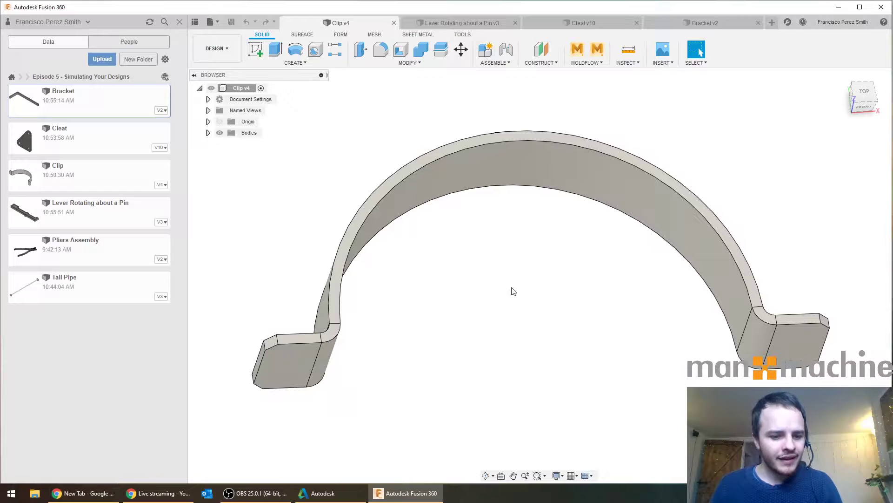
Inspect the clip's two end-tab faces and the small raised pad on top of the arch from several angles.
{"action": "left_click", "coordinate": [299, 369]}
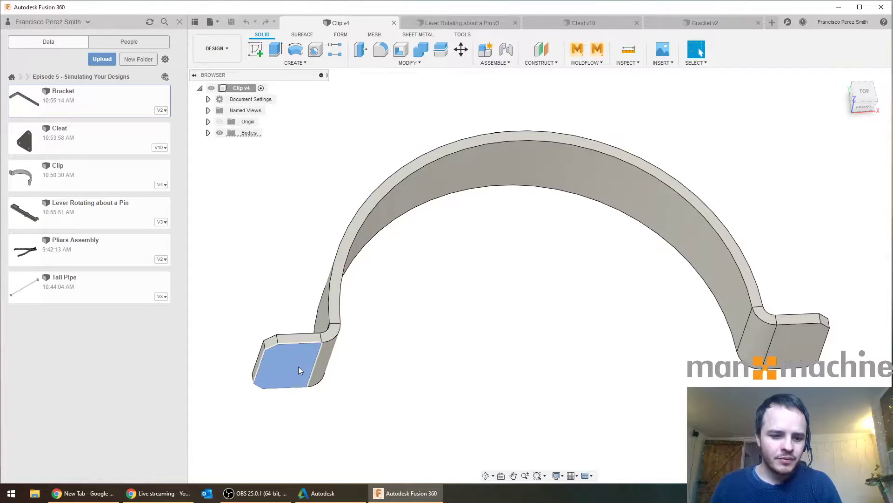
{"action": "left_click", "coordinate": [800, 343]}
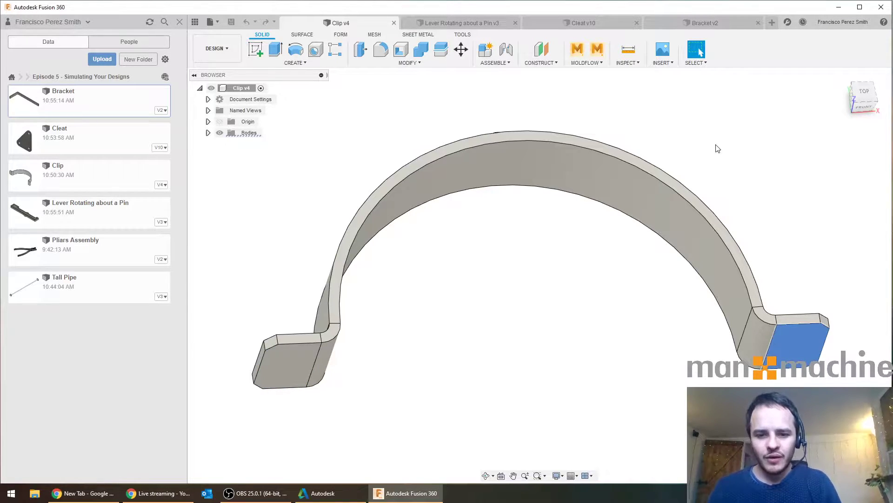
{"action": "middle_click_drag", "start_coordinate": [714, 146], "coordinate": [714, 194], "text": "shift"}
{"action": "left_click", "coordinate": [512, 144]}
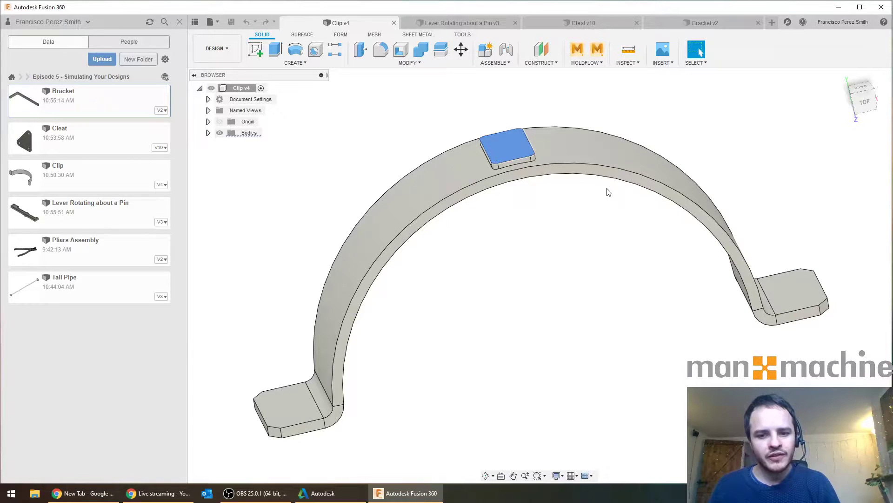
{"action": "key", "text": "F4"}
{"action": "mouse_move", "coordinate": [663, 350]}
{"action": "left_mouse_down"}
{"action": "mouse_move", "coordinate": [654, 313]}
{"action": "mouse_move", "coordinate": [660, 341]}
{"action": "left_mouse_up"}
{"action": "key", "text": "Escape"}
{"action": "scroll", "coordinate": [661, 342], "scroll_direction": "up", "scroll_amount": 2}
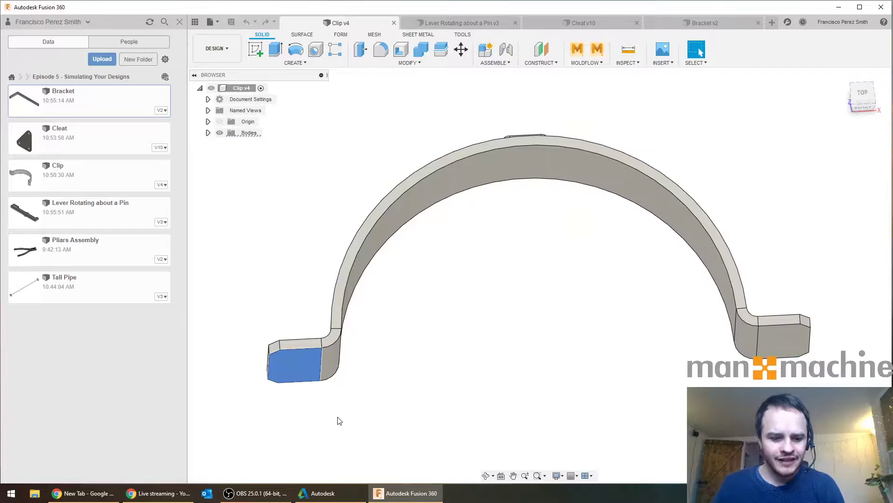
{"action": "left_click", "coordinate": [791, 353]}
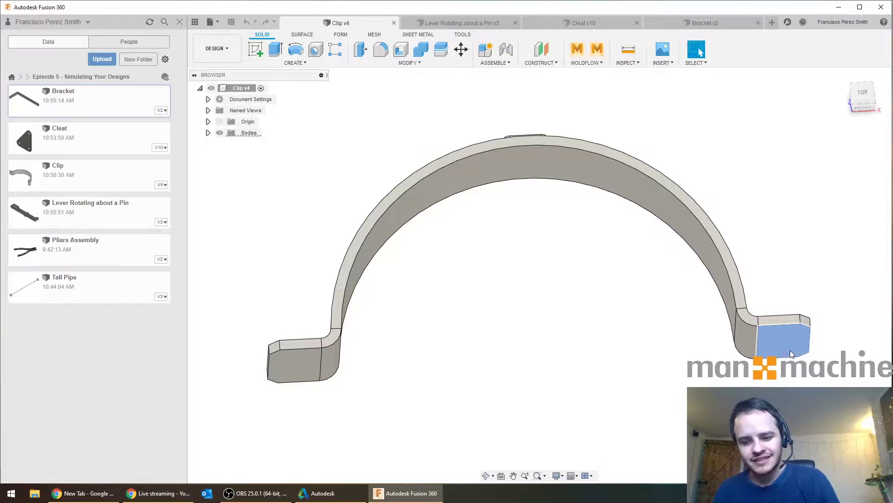
{"action": "left_click", "coordinate": [591, 352]}
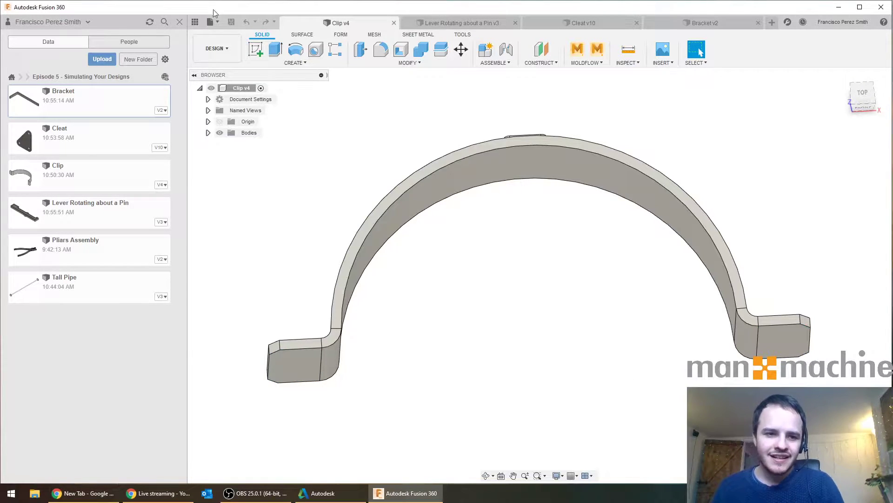
Hide the project data list and switch the clip design to the Simulation workspace.
{"action": "left_click", "coordinate": [179, 22]}
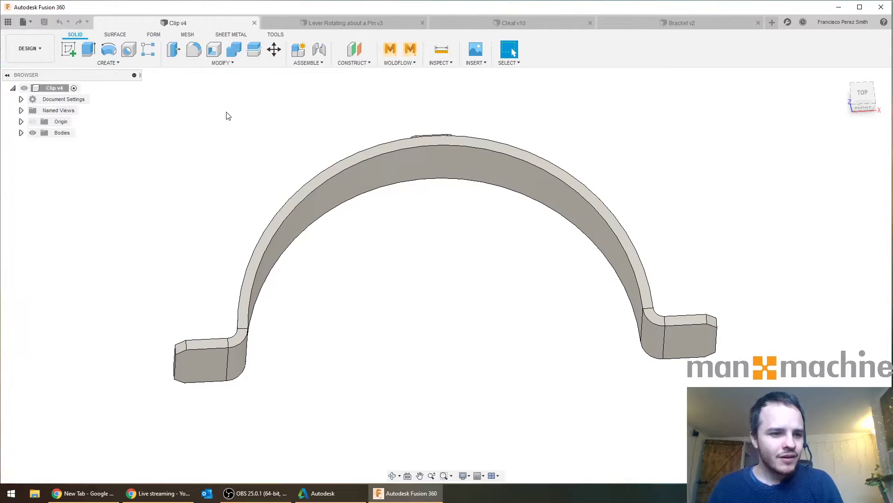
{"action": "left_click", "coordinate": [48, 49]}
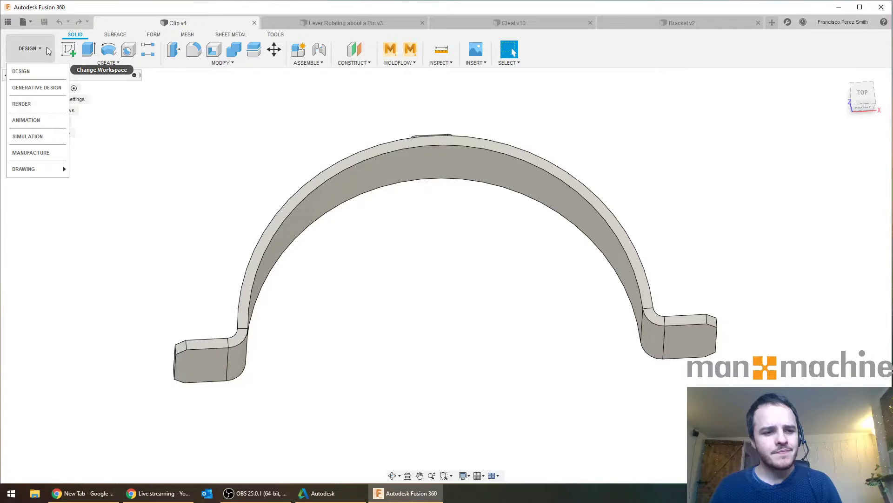
{"action": "left_click", "coordinate": [41, 135]}
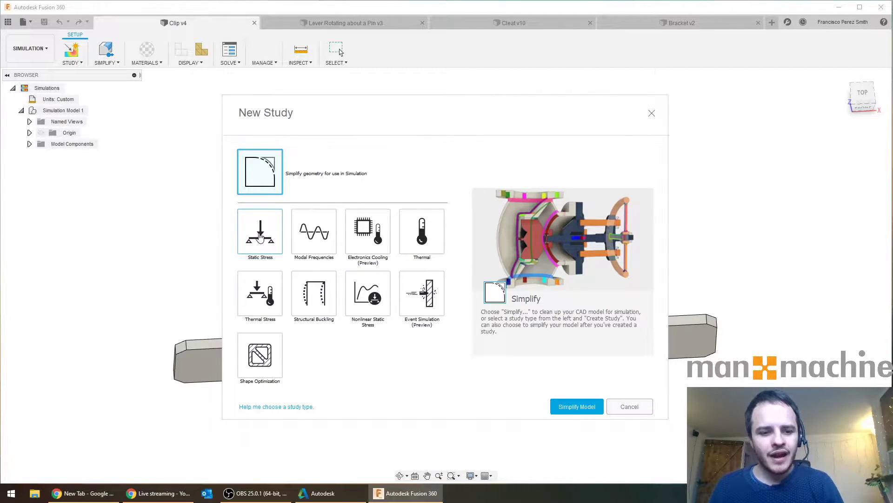
Review the descriptions of the available study types and create a Static Stress study for the clip.
{"action": "left_click", "coordinate": [260, 237]}
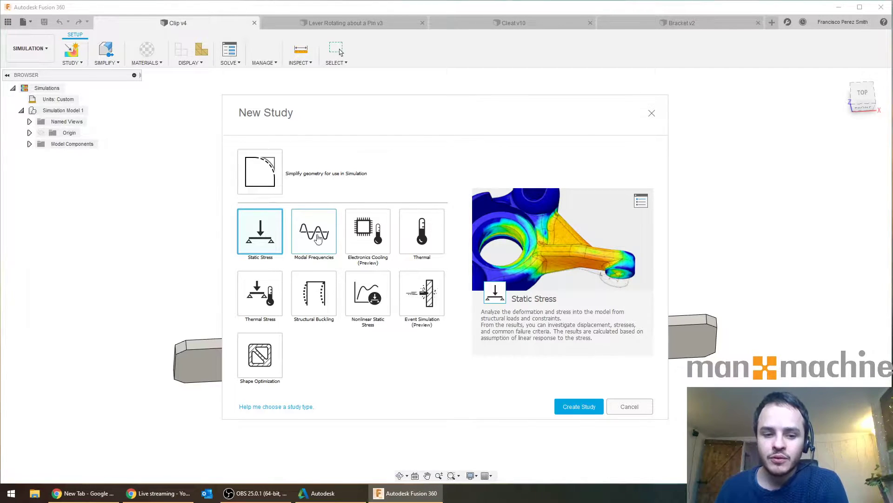
{"action": "left_click", "coordinate": [316, 235]}
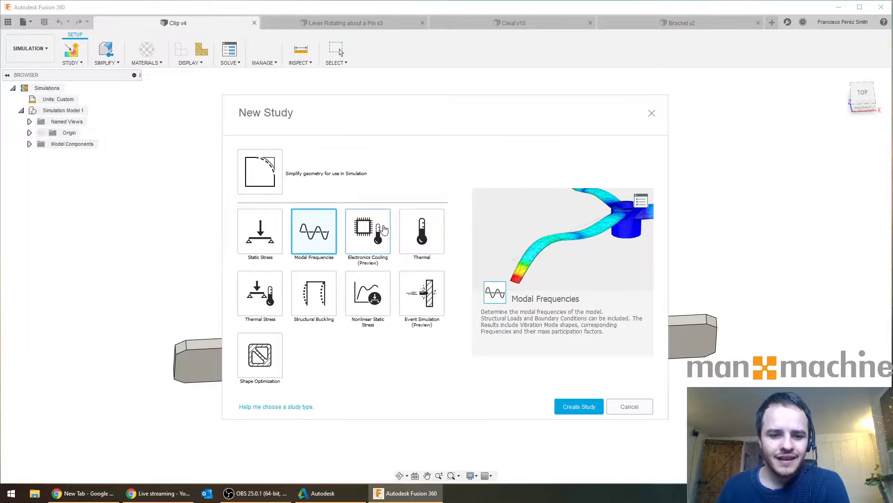
{"action": "left_click", "coordinate": [382, 230]}
{"action": "left_click", "coordinate": [424, 232]}
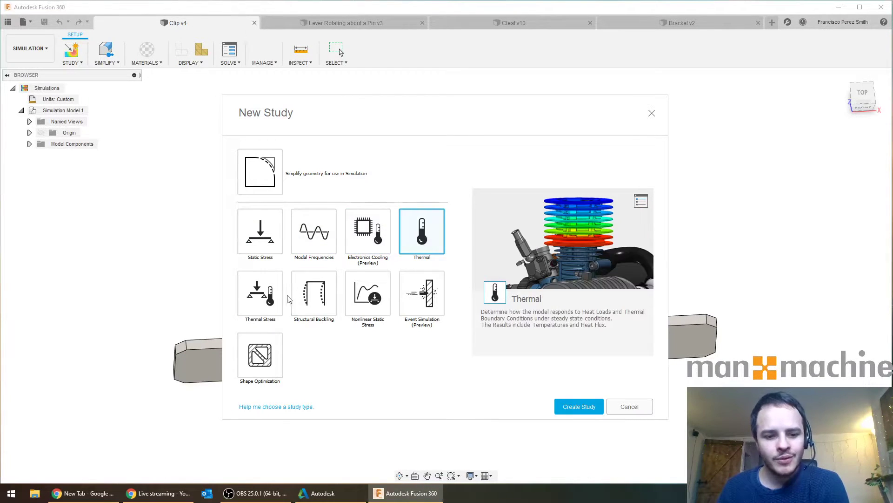
{"action": "left_click", "coordinate": [314, 295]}
{"action": "left_click", "coordinate": [365, 307]}
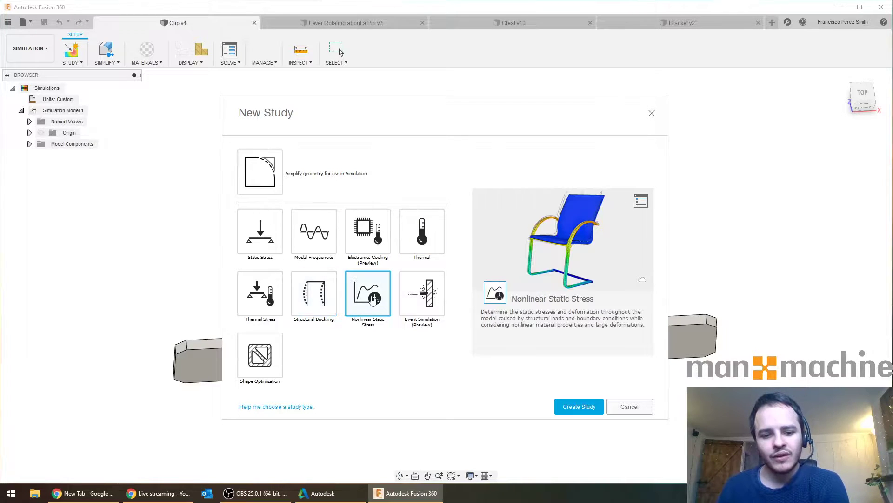
{"action": "left_click", "coordinate": [260, 229]}
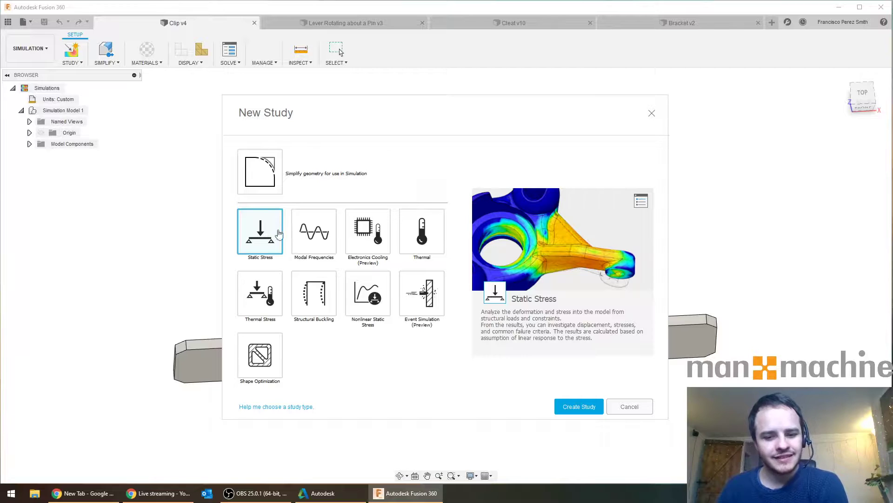
{"action": "left_click", "coordinate": [579, 406]}
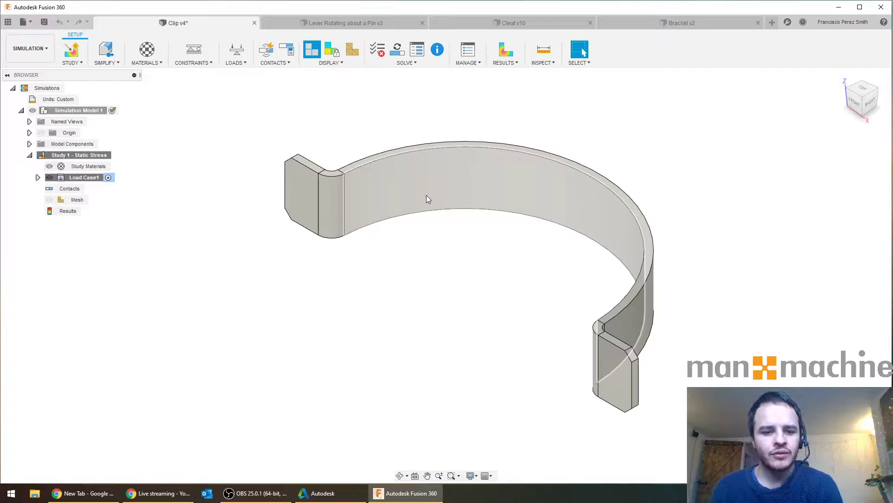
Override the clip's Generic study material with Steel, Mild.
{"action": "middle_click_drag", "start_coordinate": [401, 279], "coordinate": [453, 289]}
{"action": "middle_click_drag", "start_coordinate": [510, 300], "coordinate": [476, 264], "text": "shift"}
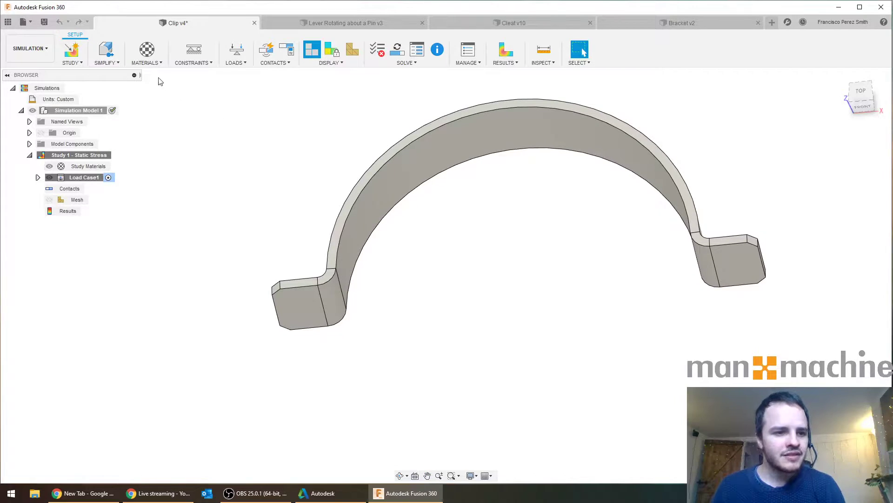
{"action": "left_click", "coordinate": [155, 63]}
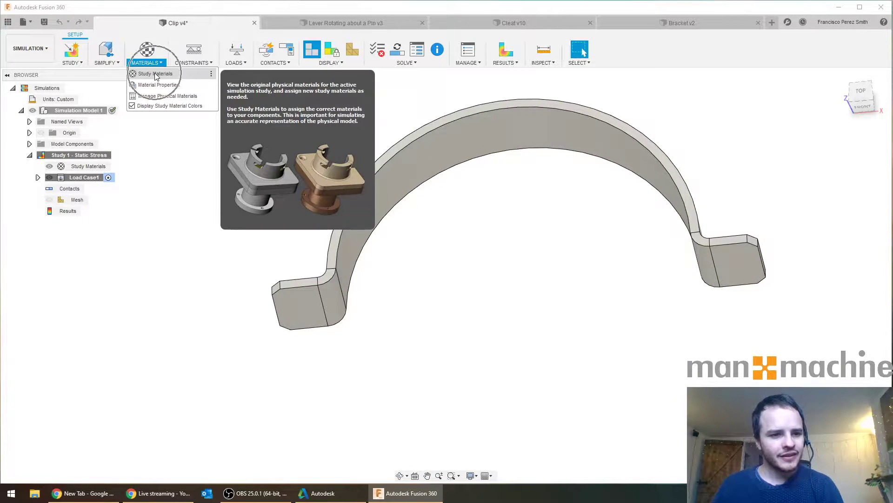
{"action": "left_click", "coordinate": [155, 74]}
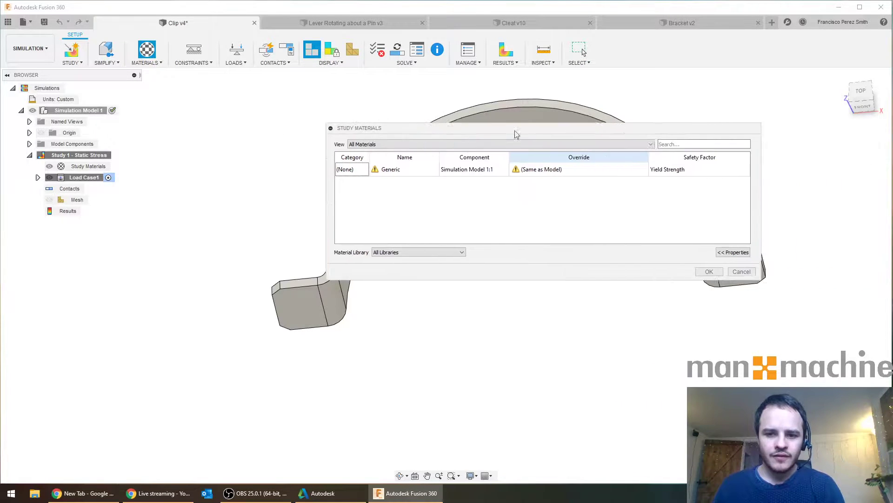
{"action": "left_click", "coordinate": [514, 188]}
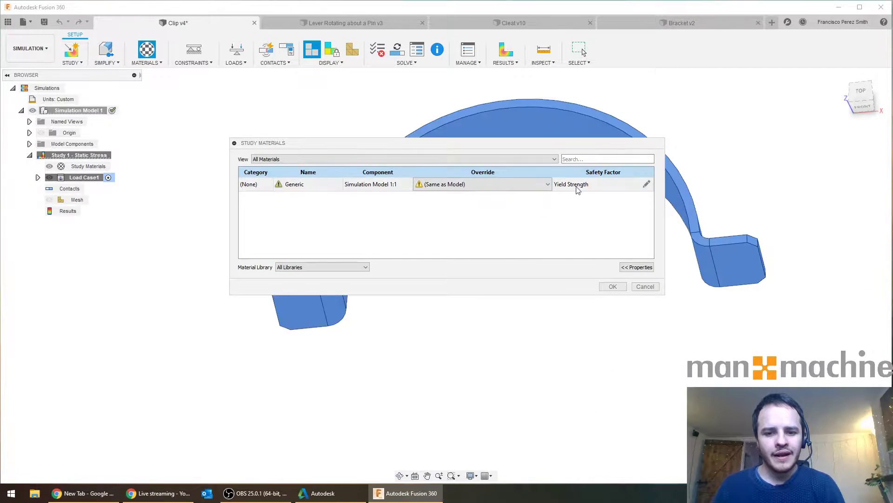
{"action": "mouse_move", "coordinate": [548, 204]}
{"action": "left_mouse_down"}
{"action": "mouse_move", "coordinate": [539, 286]}
{"action": "mouse_move", "coordinate": [534, 210]}
{"action": "mouse_move", "coordinate": [538, 316]}
{"action": "left_mouse_up"}
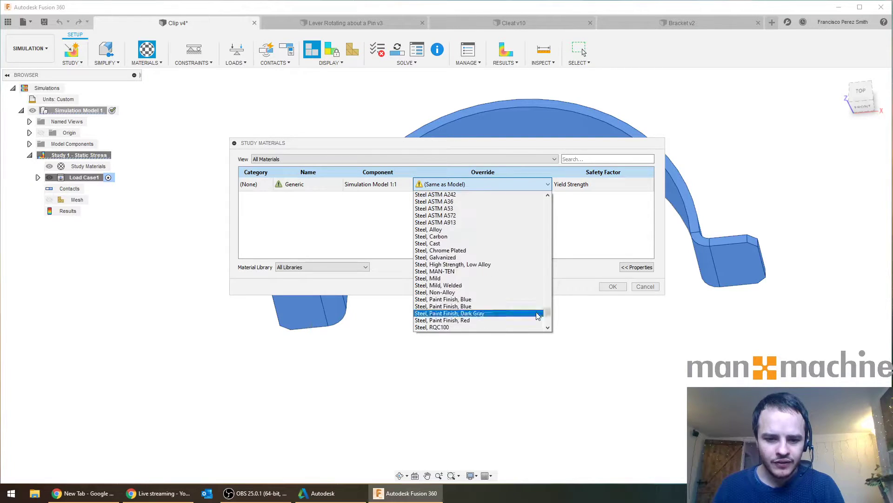
{"action": "left_click", "coordinate": [457, 279]}
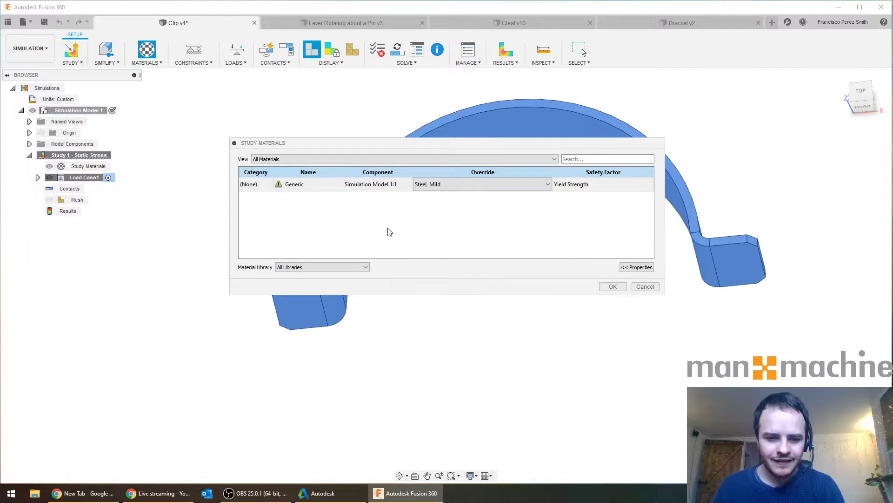
{"action": "key", "text": "ctrl"}
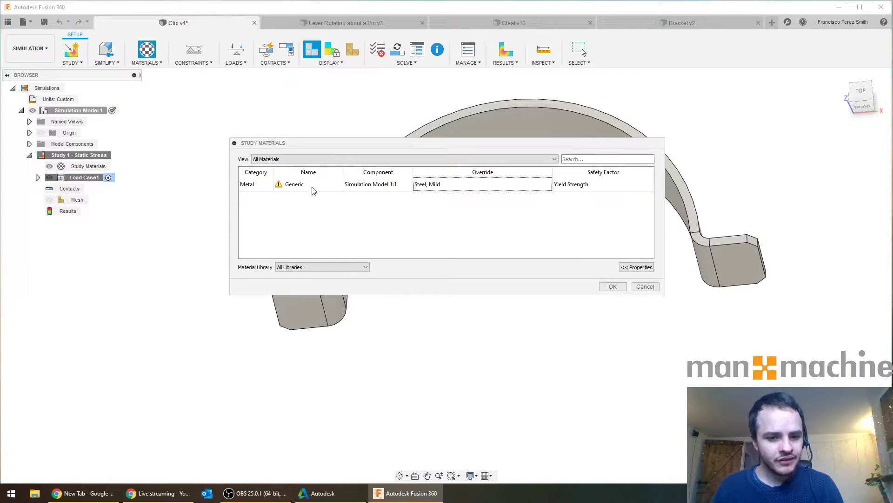
{"action": "mouse_move", "coordinate": [309, 188]}
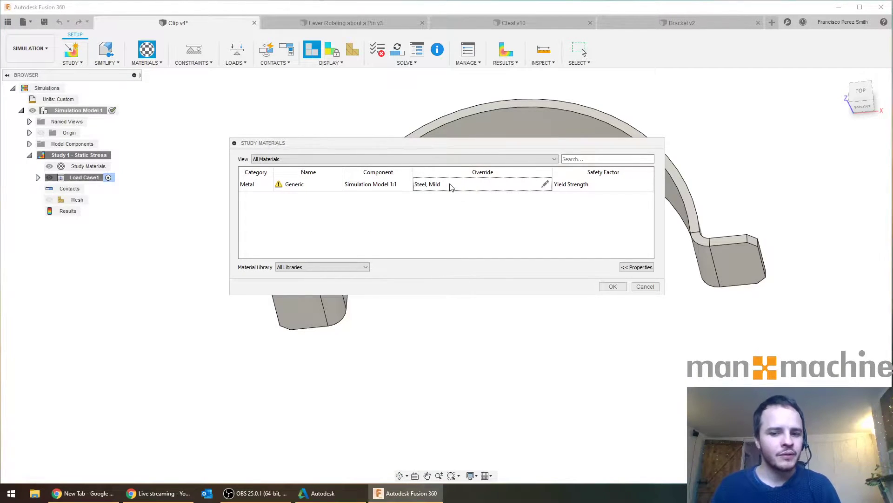
Base the material's safety factor on Yield Strength and accept the study materials.
{"action": "left_click", "coordinate": [615, 188]}
{"action": "left_click", "coordinate": [634, 187]}
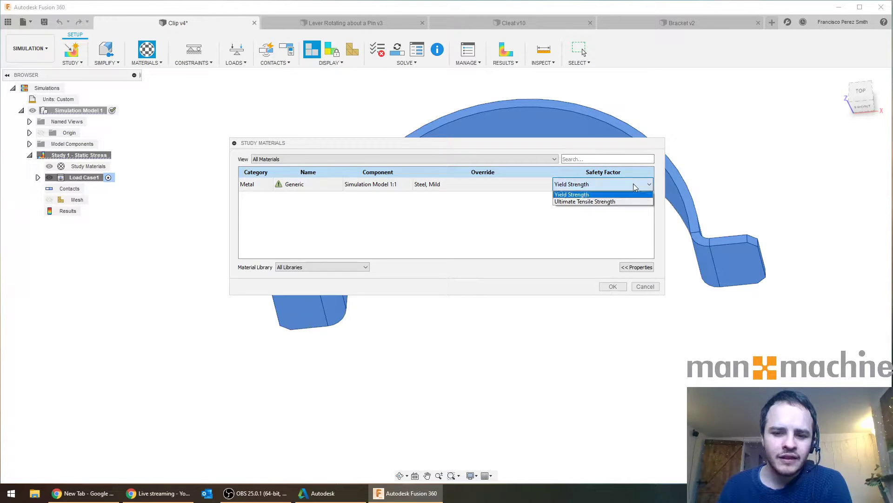
{"action": "left_click", "coordinate": [588, 195]}
{"action": "left_click", "coordinate": [615, 285]}
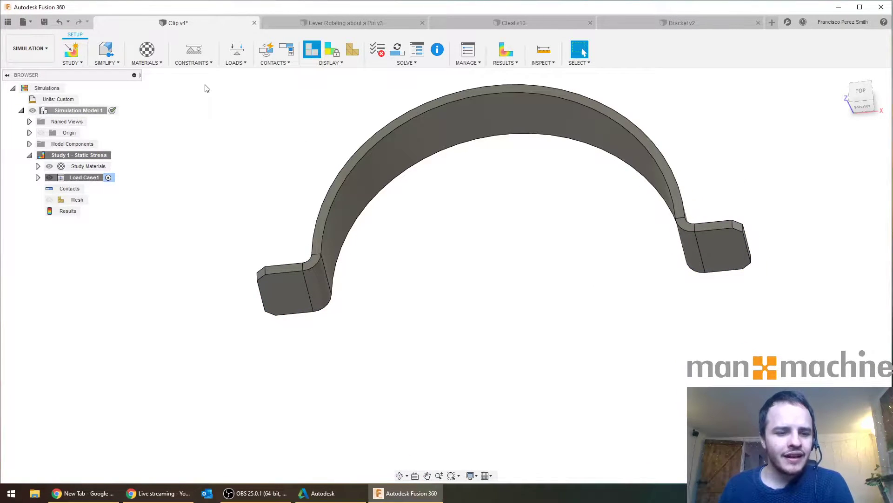
Apply a Fixed structural constraint in Ux, Uy and Uz to the underside face of the clip's left end tab.
{"action": "left_click", "coordinate": [193, 62]}
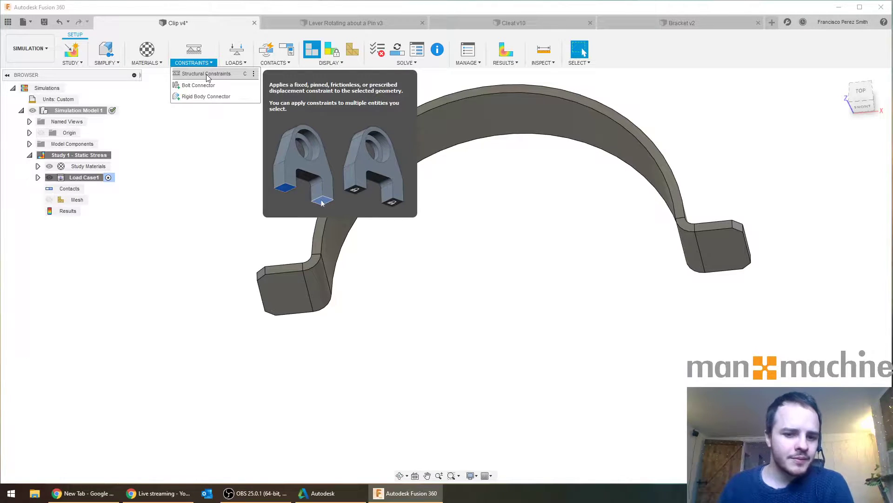
{"action": "left_click", "coordinate": [207, 77]}
{"action": "middle_click_drag", "start_coordinate": [562, 269], "coordinate": [538, 237]}
{"action": "left_click", "coordinate": [835, 146]}
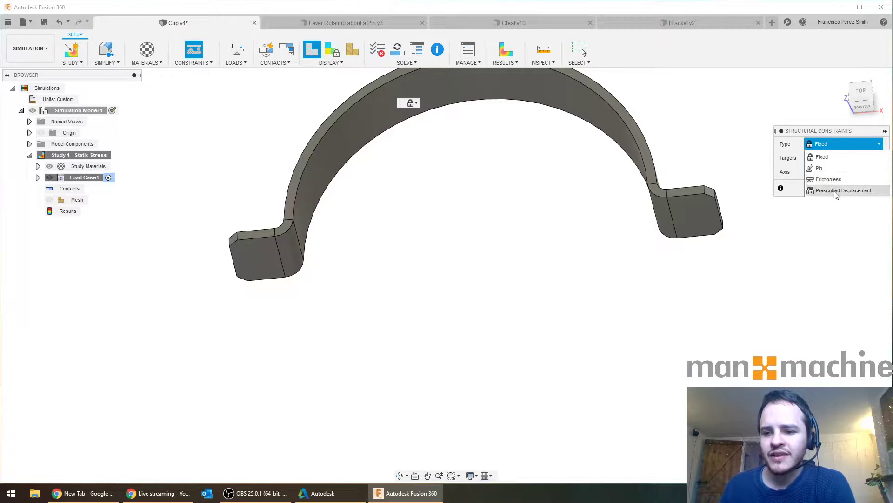
{"action": "left_click", "coordinate": [822, 157]}
{"action": "left_click", "coordinate": [822, 145]}
{"action": "left_click", "coordinate": [822, 157]}
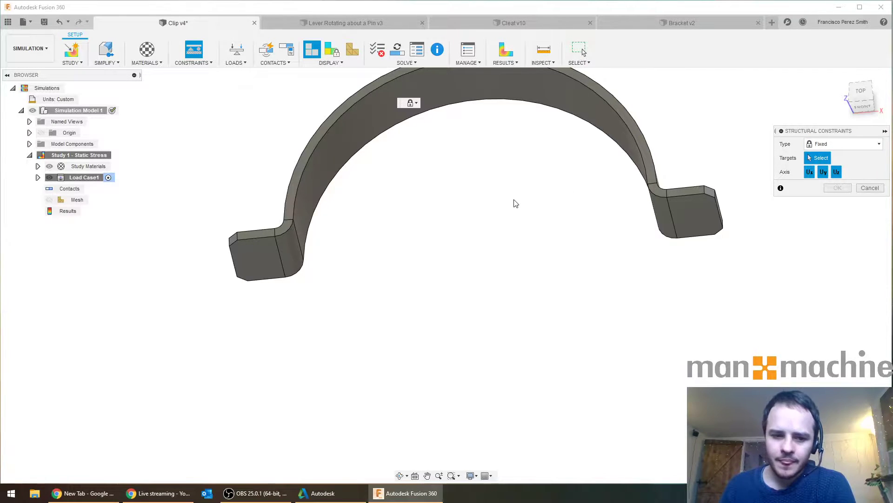
{"action": "scroll", "coordinate": [514, 203], "scroll_direction": "down", "scroll_amount": 1}
{"action": "left_click", "coordinate": [292, 269]}
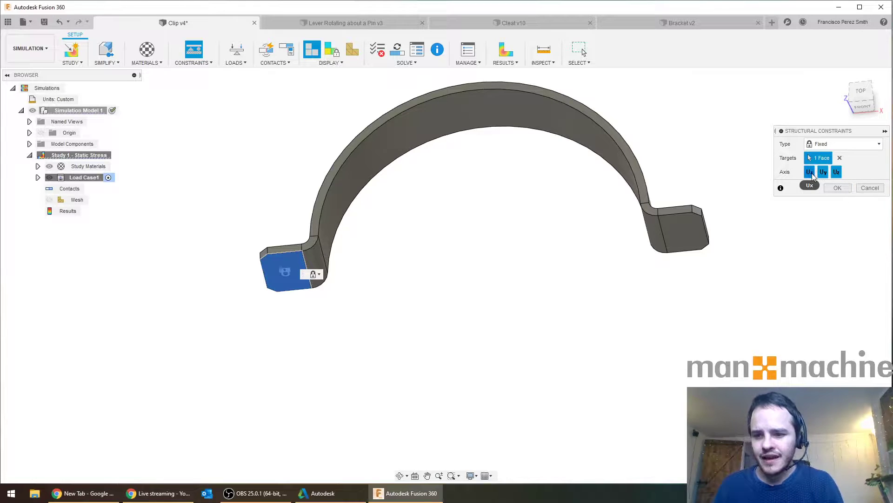
{"action": "left_click", "coordinate": [837, 188]}
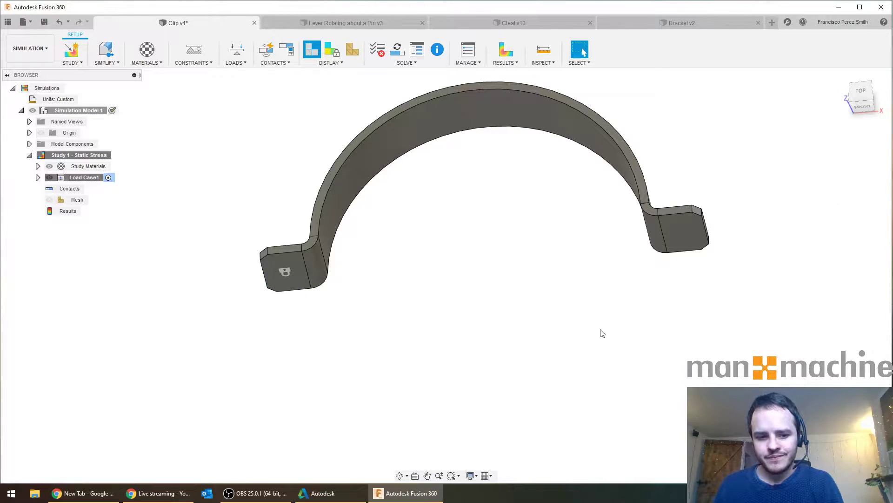
Expand the static stress study's materials, Load Case1, loads and constraints to examine what has been set up.
{"action": "left_click", "coordinate": [77, 155]}
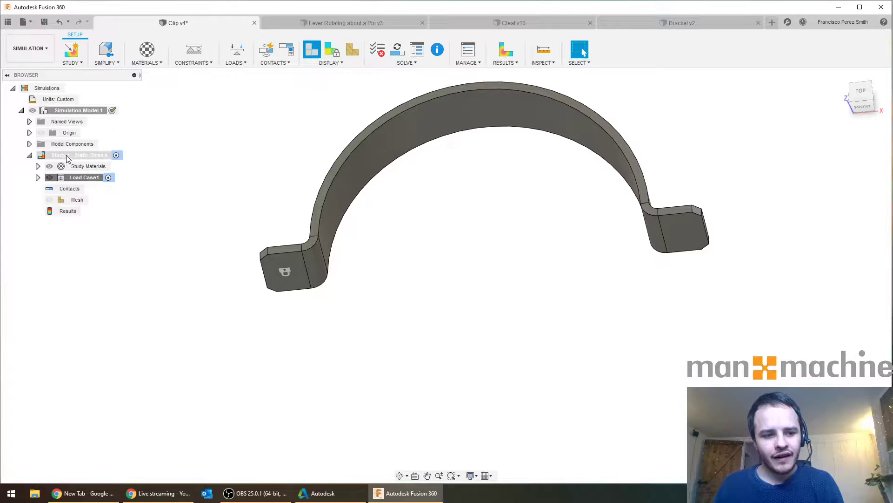
{"action": "left_click", "coordinate": [37, 166]}
{"action": "left_click", "coordinate": [91, 178]}
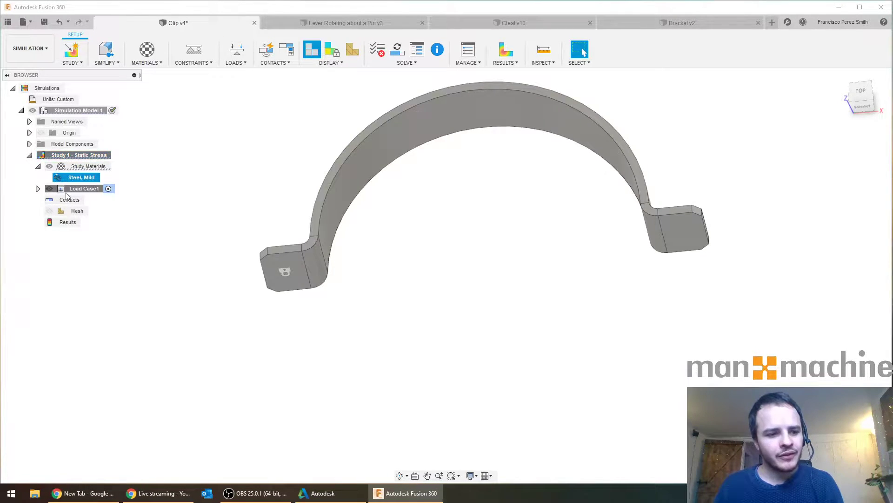
{"action": "left_click", "coordinate": [79, 190]}
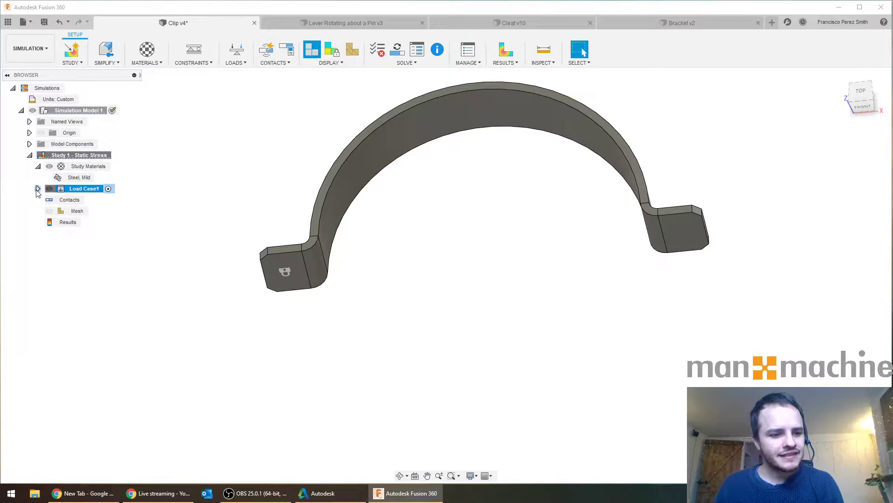
{"action": "left_click", "coordinate": [38, 188]}
{"action": "left_click", "coordinate": [79, 199]}
{"action": "left_click", "coordinate": [84, 211]}
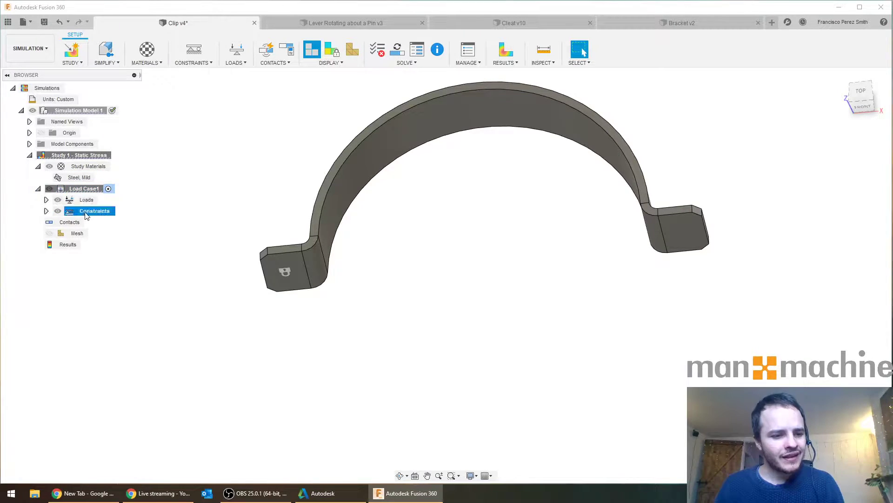
{"action": "left_click", "coordinate": [46, 199]}
{"action": "left_click", "coordinate": [46, 222]}
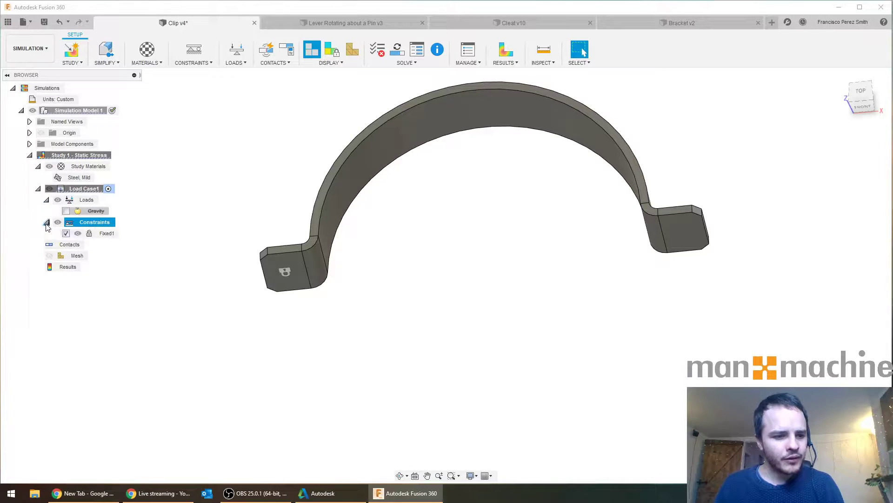
Rename the left tab's fixed constraint to "Fixed1 - Left Leg Fixed".
{"action": "left_click", "coordinate": [139, 261]}
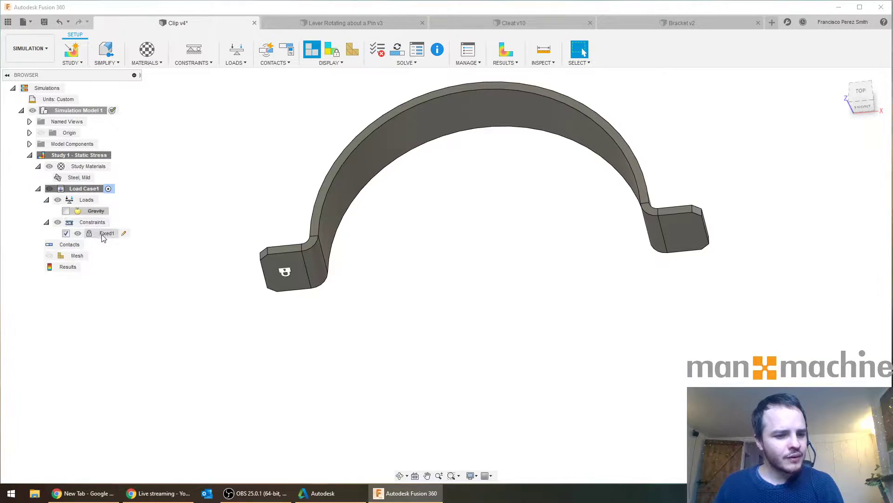
{"action": "left_click", "coordinate": [108, 233]}
{"action": "left_click", "coordinate": [122, 233]}
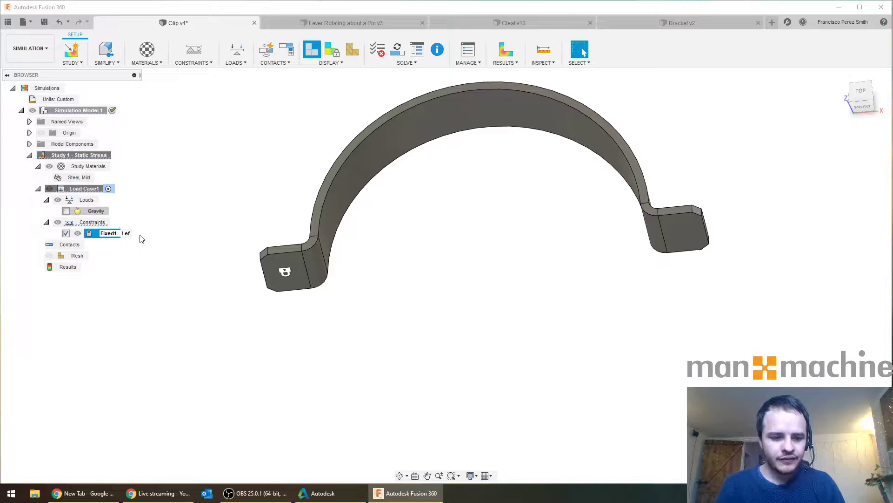
{"action": "type", "text": "- Left Leg Face"}
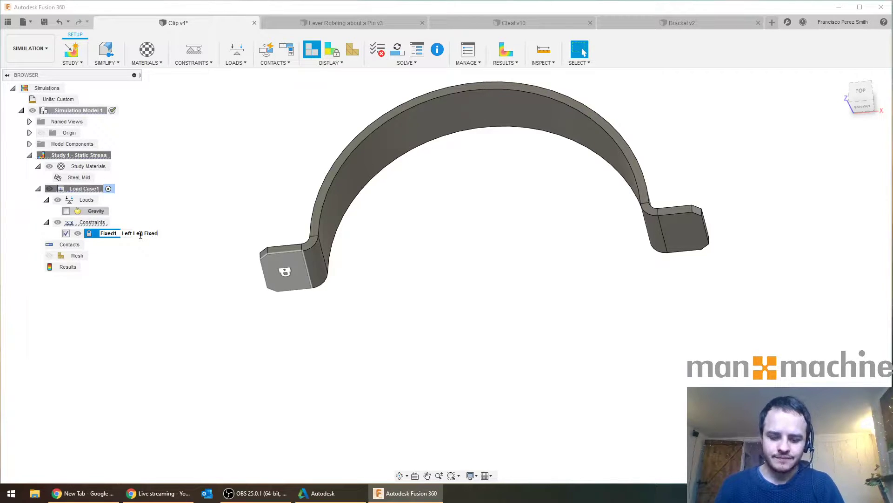
{"action": "key", "text": "Return"}
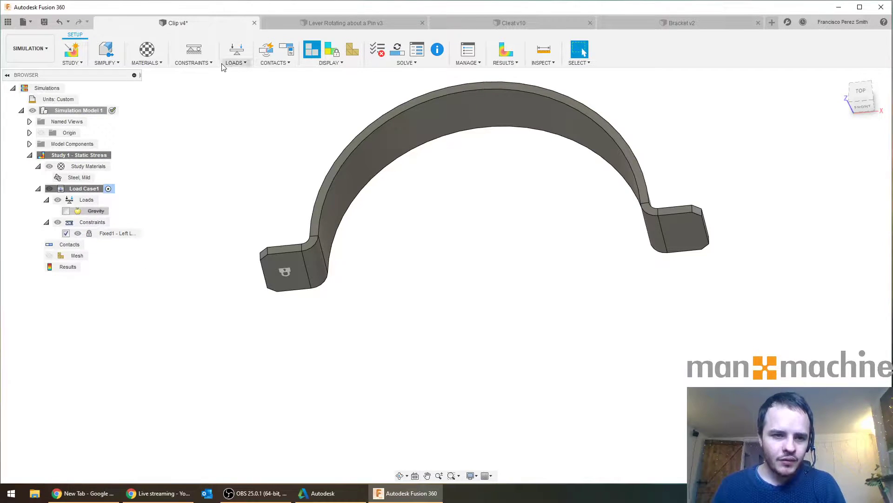
Apply a Fixed structural constraint in Ux, Uy and Uz to the underside face of the clip's right end tab.
{"action": "left_click", "coordinate": [195, 55]}
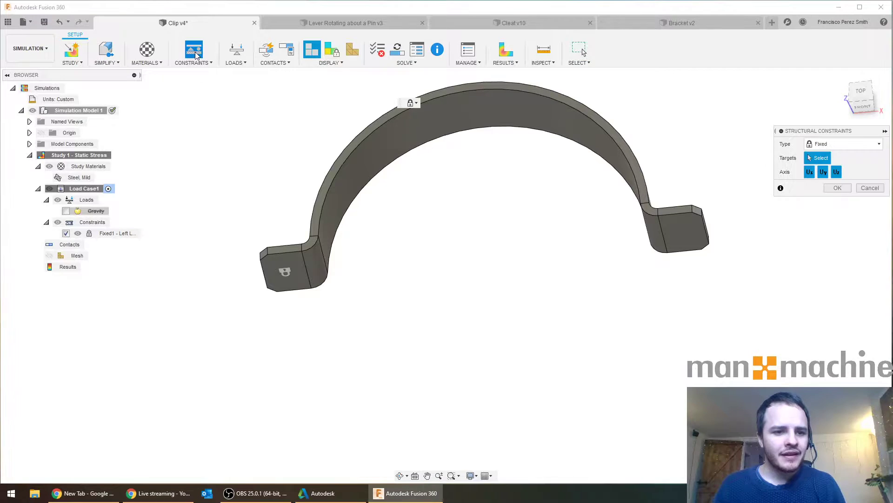
{"action": "left_click", "coordinate": [679, 227]}
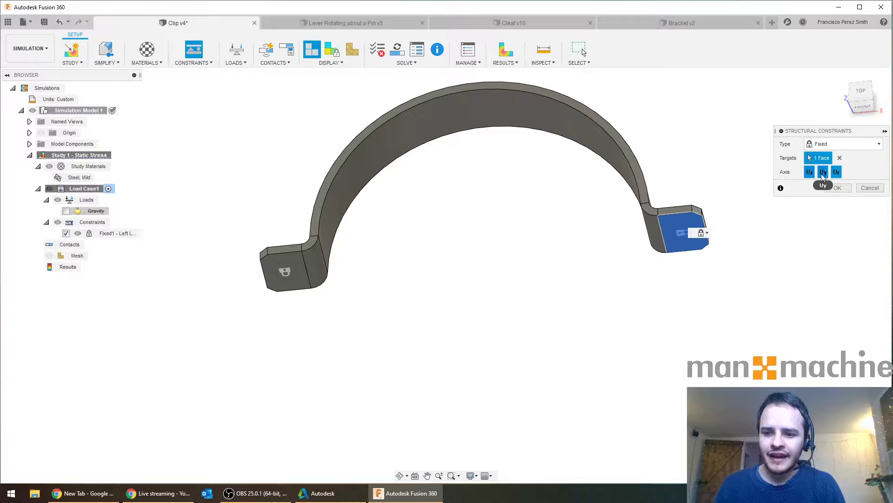
{"action": "left_click", "coordinate": [837, 188]}
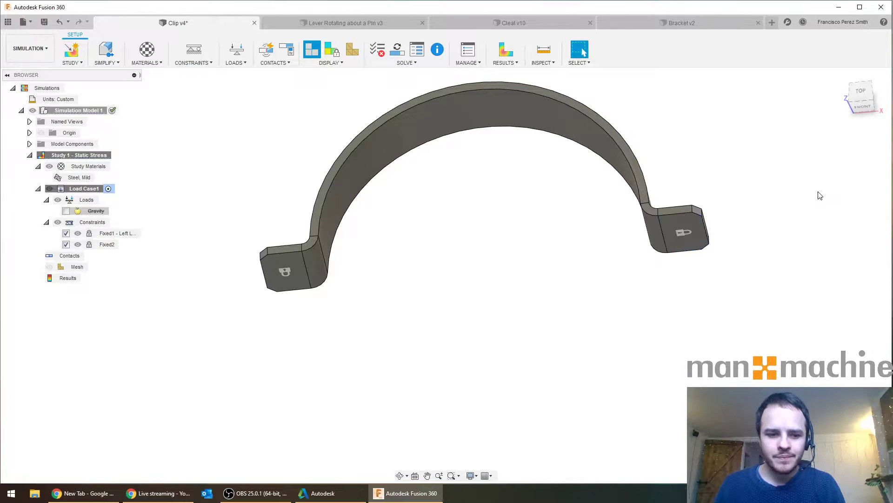
Rename the right tab's fixed constraint to "Fixed2 - Right Leg Fixture".
{"action": "double_click", "coordinate": [116, 245]}
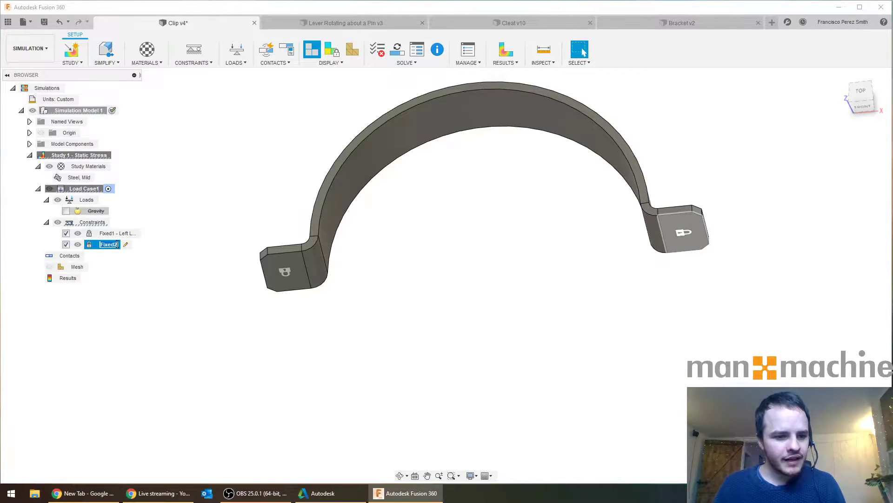
{"action": "left_click", "coordinate": [117, 244]}
{"action": "type", "text": "- Right Leg Fixture"}
{"action": "key", "text": "Return"}
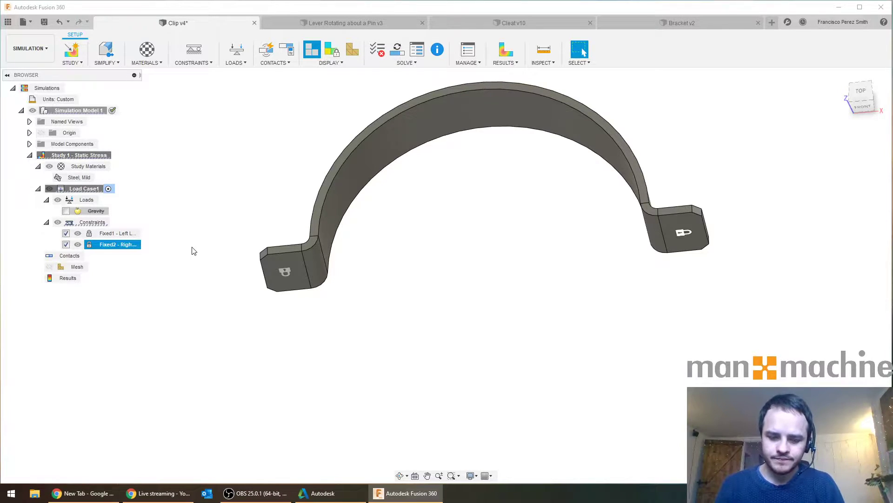
Start a Force structural load on the top face of the small raised pad at the crown of the clip.
{"action": "middle_click_drag", "start_coordinate": [373, 92], "coordinate": [508, 216], "text": "shift"}
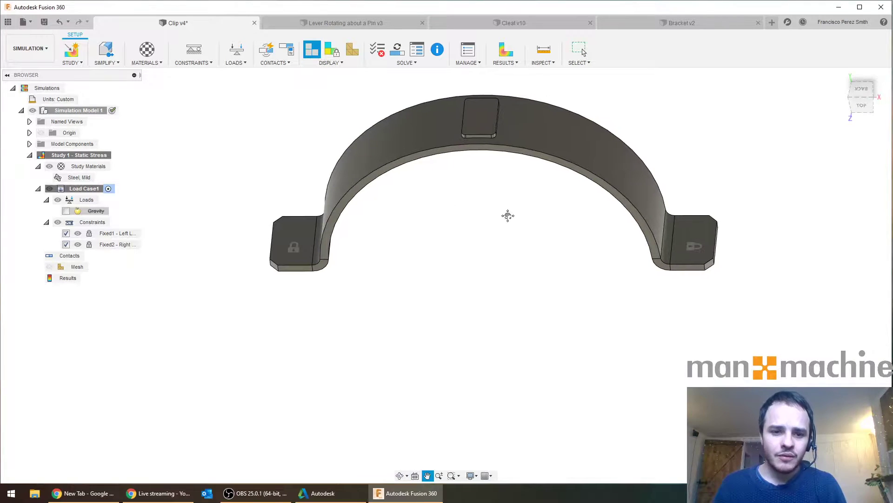
{"action": "left_click", "coordinate": [238, 51]}
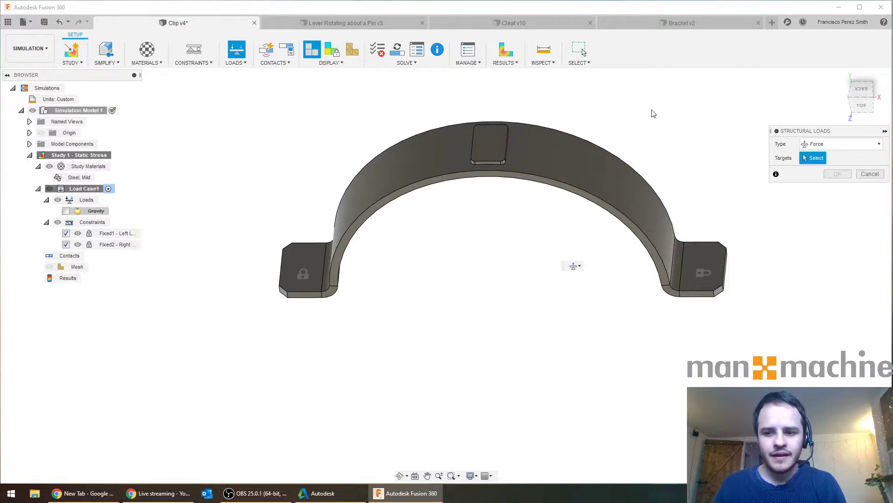
{"action": "left_click", "coordinate": [835, 145]}
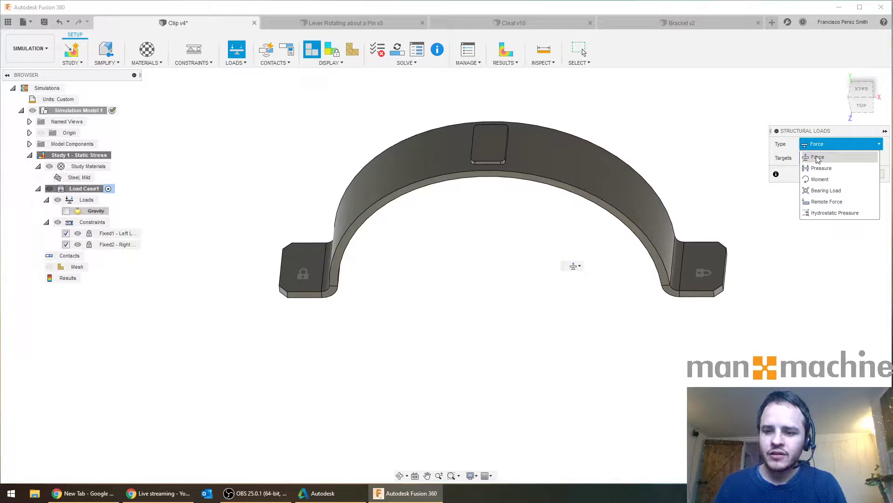
{"action": "left_click", "coordinate": [830, 158]}
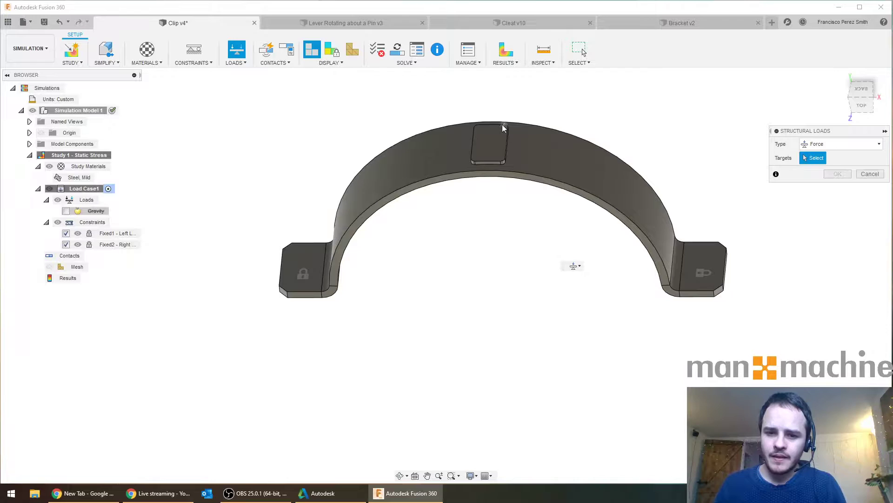
{"action": "left_click", "coordinate": [491, 139]}
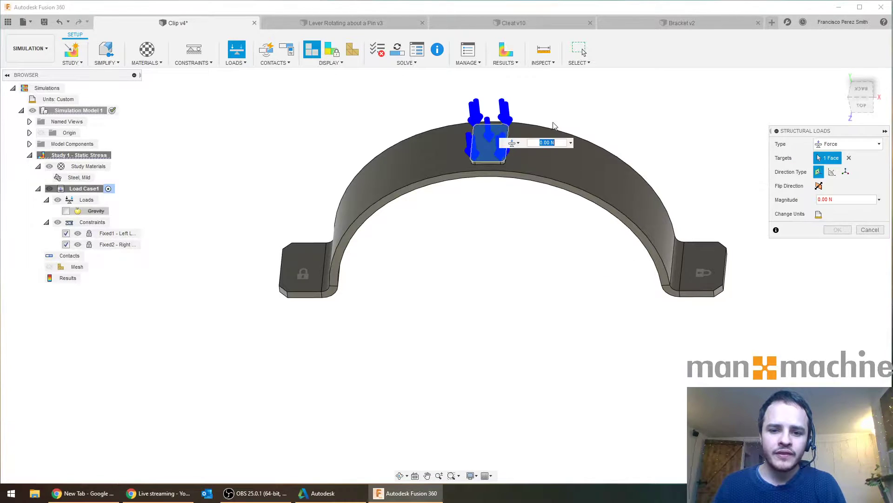
{"action": "middle_click_drag", "start_coordinate": [569, 110], "coordinate": [586, 103], "text": "shift"}
{"action": "scroll", "coordinate": [585, 103], "scroll_direction": "up", "scroll_amount": 5}
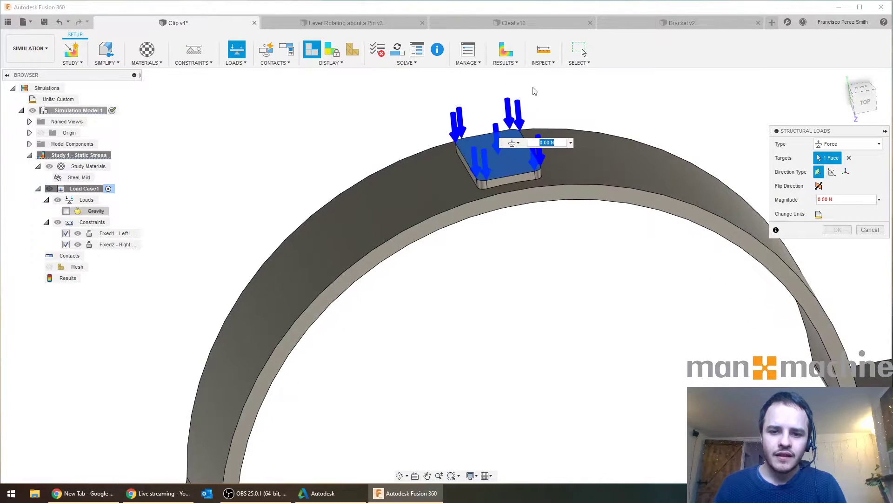
{"action": "scroll", "coordinate": [579, 90], "scroll_direction": "down", "scroll_amount": 6}
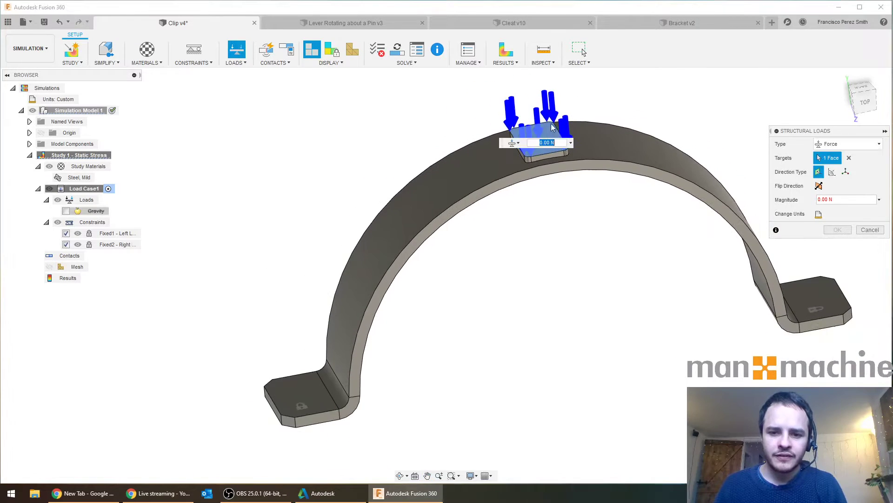
{"action": "middle_click_drag", "start_coordinate": [550, 94], "coordinate": [566, 100], "text": "shift"}
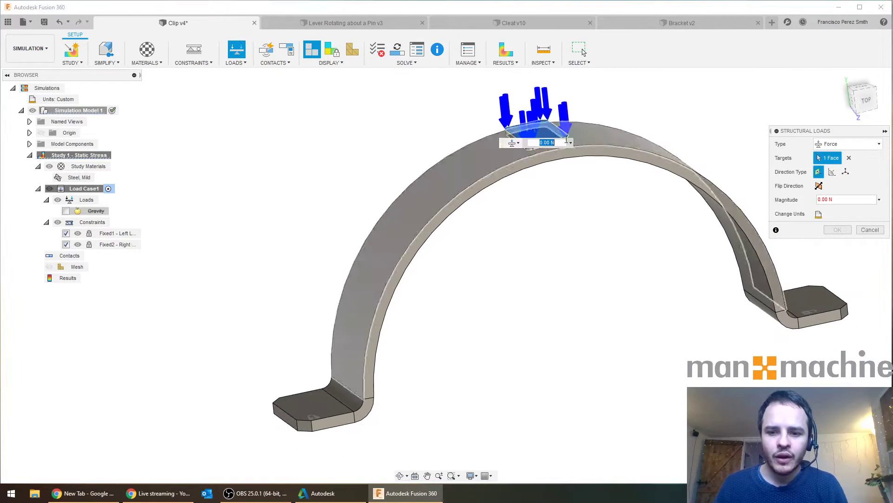
Try an angled direction for the force with an X angle of 20.1 degrees, and return to the normal direction type.
{"action": "left_click", "coordinate": [832, 171]}
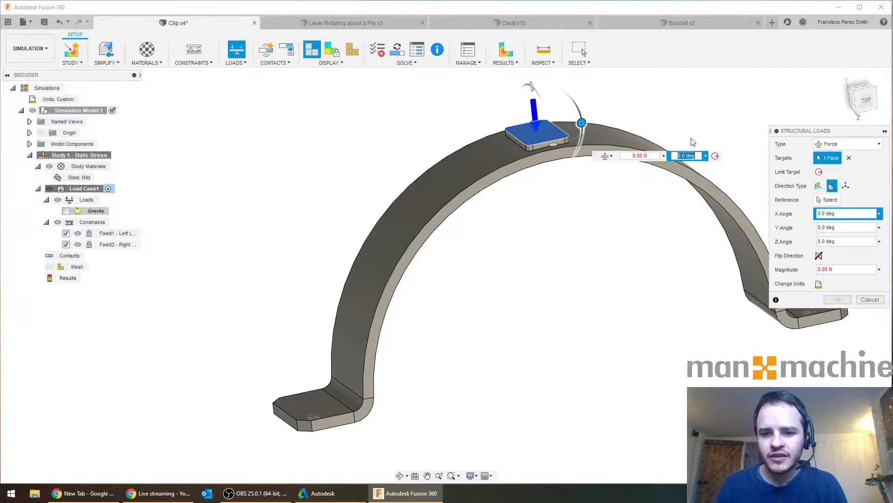
{"action": "mouse_move", "coordinate": [582, 123]}
{"action": "left_mouse_down"}
{"action": "mouse_move", "coordinate": [576, 103]}
{"action": "mouse_move", "coordinate": [583, 133]}
{"action": "mouse_move", "coordinate": [577, 107]}
{"action": "left_mouse_up"}
{"action": "type", "text": "0"}
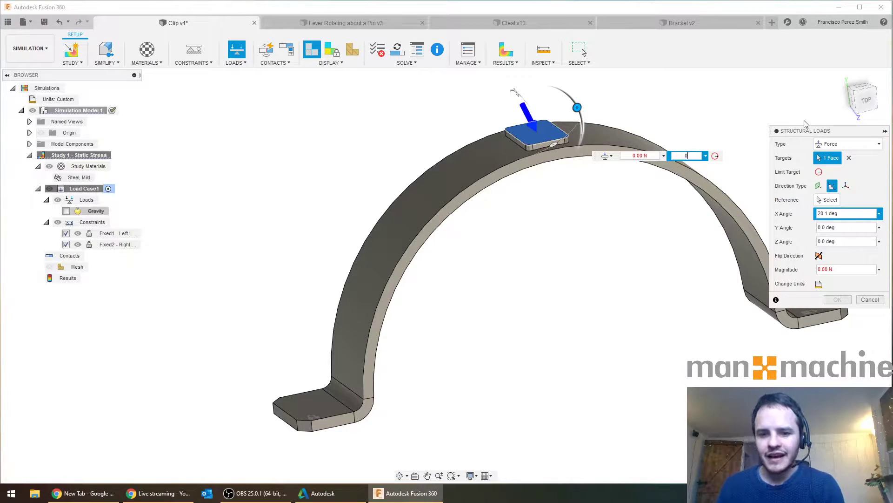
{"action": "left_click", "coordinate": [819, 186]}
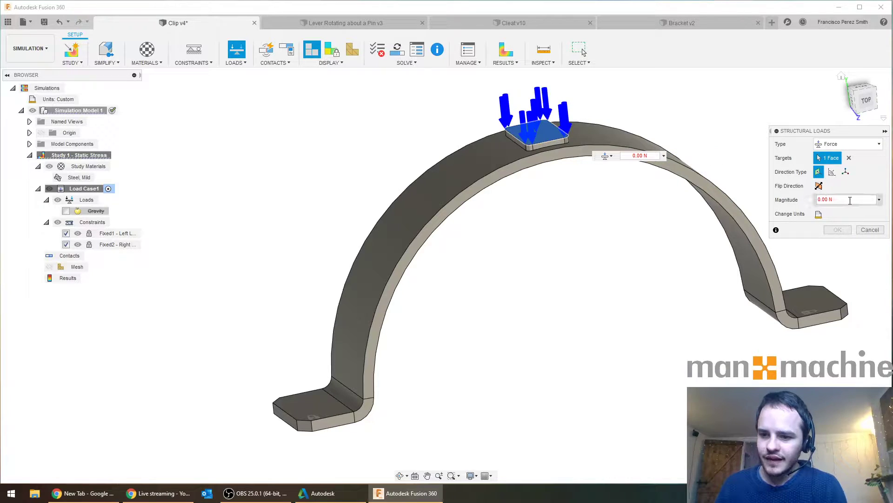
Set the force magnitude on the pad to 16 N and accept the load.
{"action": "left_click_drag", "start_coordinate": [842, 199], "coordinate": [788, 202]}
{"action": "type", "text": "16"}
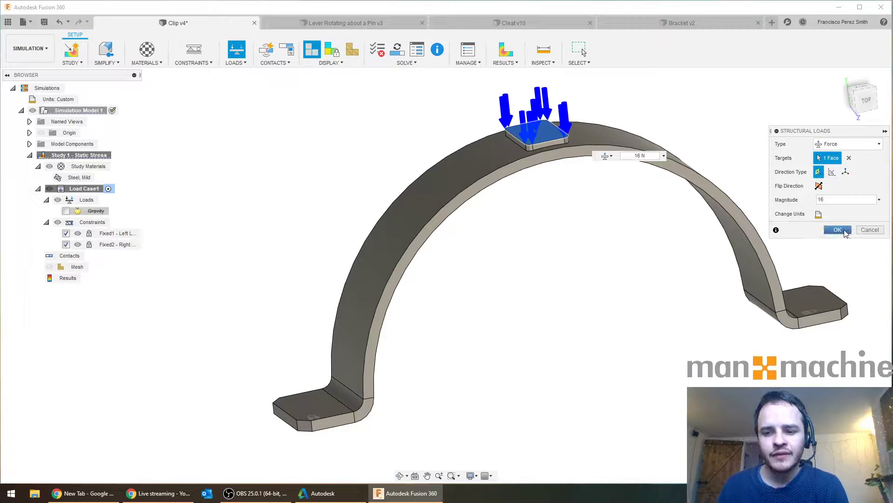
{"action": "left_click", "coordinate": [838, 230]}
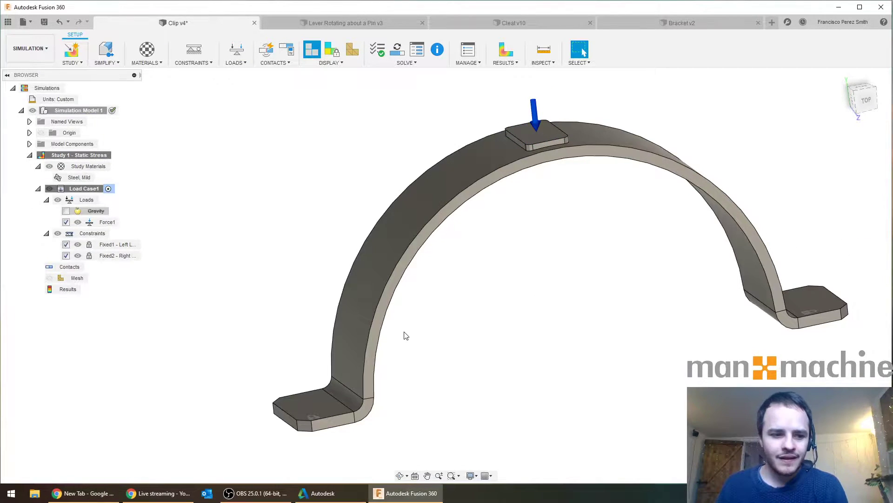
Rename the force load to "Force1 - 16N".
{"action": "left_click", "coordinate": [85, 199]}
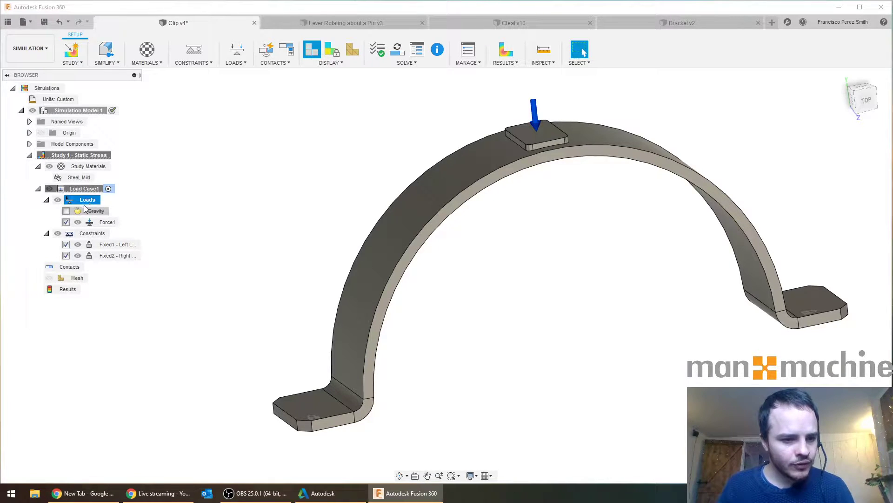
{"action": "left_click", "coordinate": [103, 223]}
{"action": "left_click", "coordinate": [111, 222]}
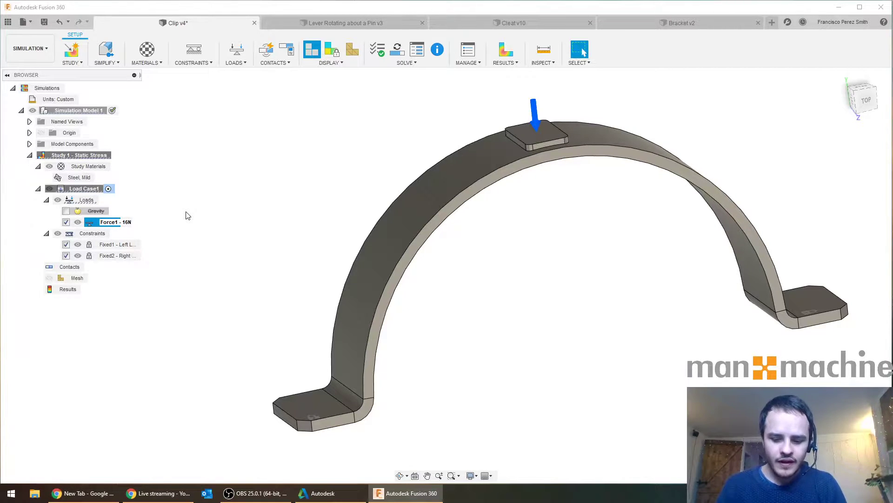
Reopen the left leg's fixed constraint to review its target face and axes, and accept it.
{"action": "left_click", "coordinate": [132, 244]}
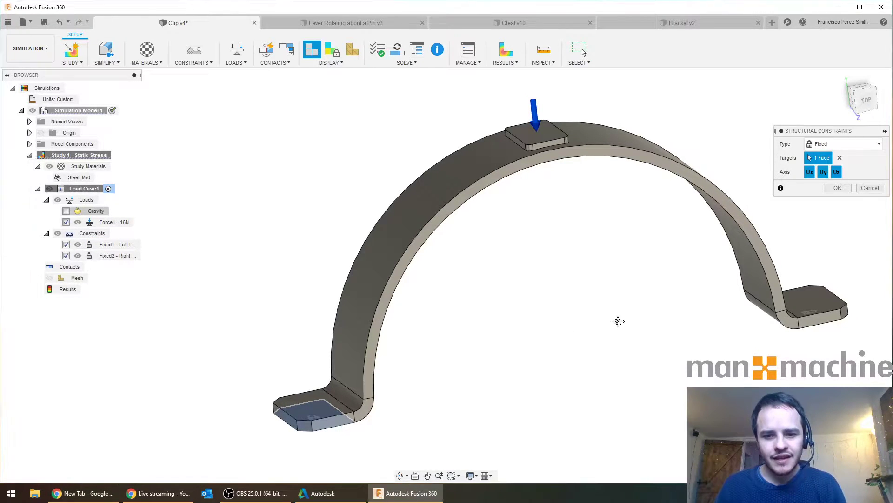
{"action": "scroll", "coordinate": [621, 325], "scroll_direction": "down", "scroll_amount": 1}
{"action": "left_click", "coordinate": [839, 188]}
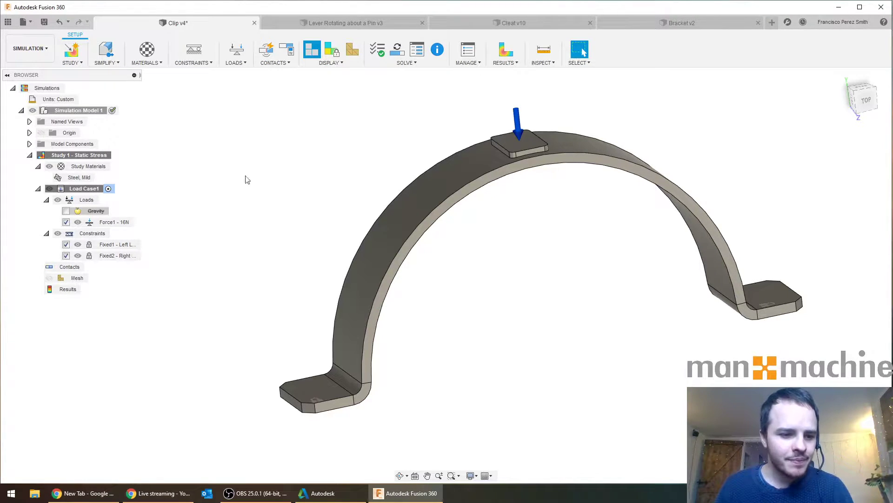
Set the study mesh's average element size to an absolute size of 4 mm.
{"action": "left_click", "coordinate": [78, 278]}
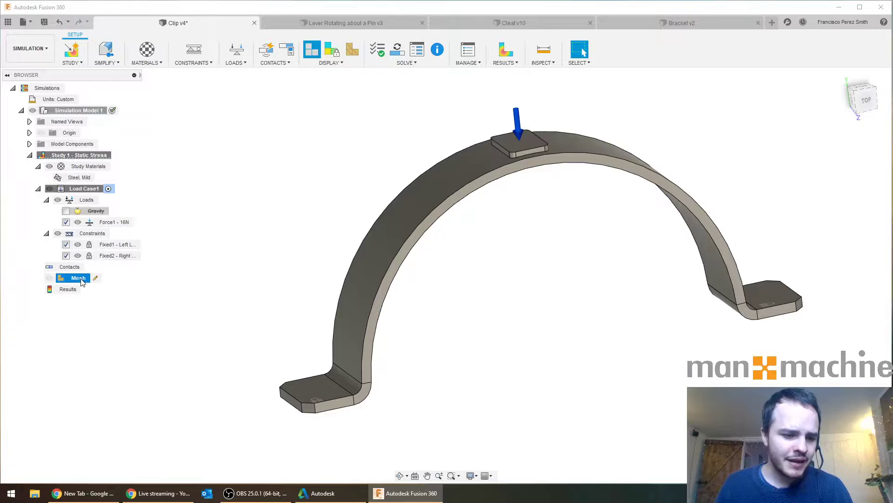
{"action": "right_click", "coordinate": [81, 281]}
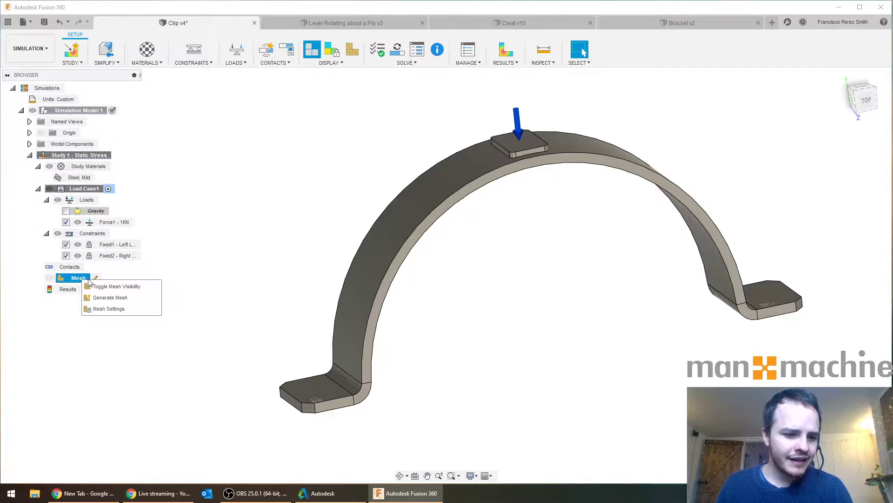
{"action": "left_click", "coordinate": [108, 310]}
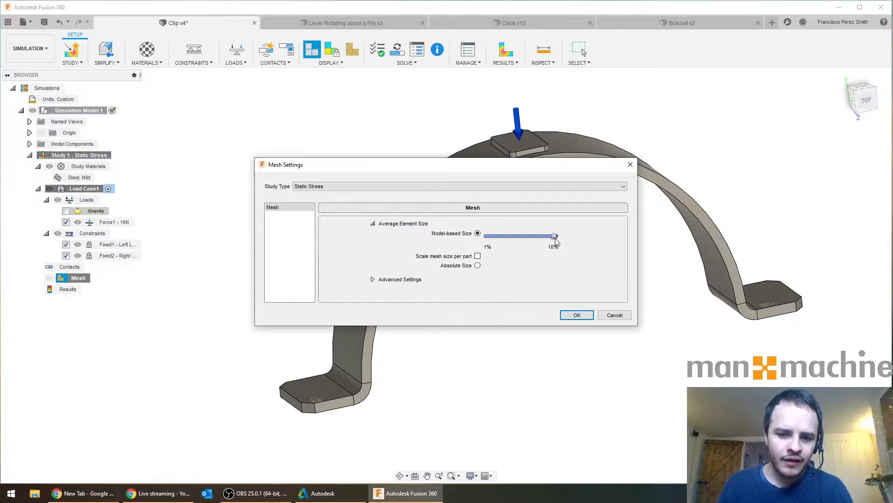
{"action": "mouse_move", "coordinate": [552, 237]}
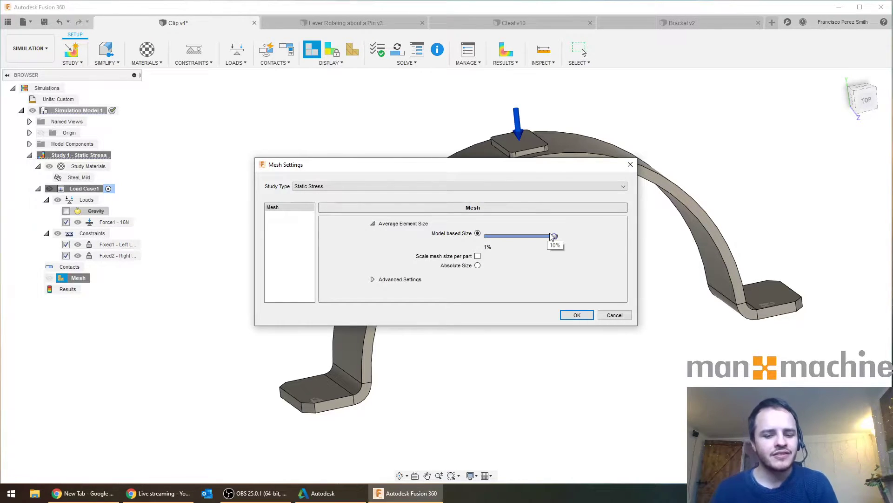
{"action": "left_click", "coordinate": [478, 266]}
{"action": "left_click", "coordinate": [478, 266]}
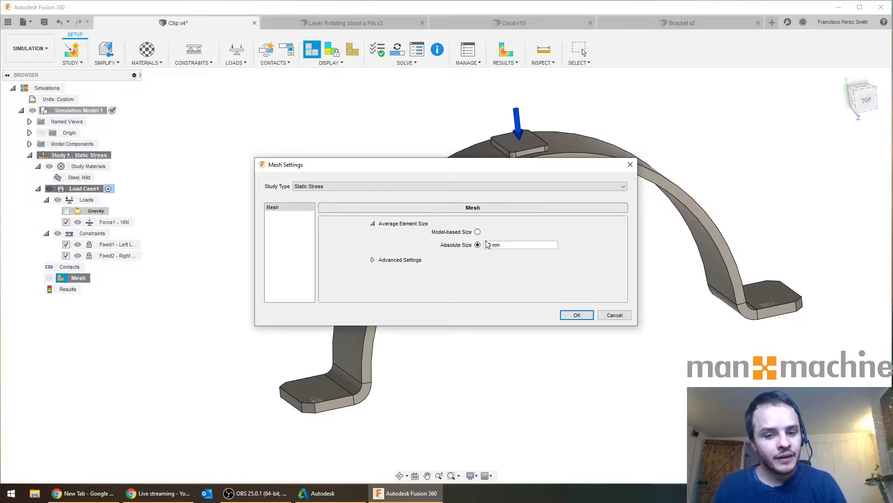
{"action": "left_click_drag", "start_coordinate": [507, 247], "coordinate": [473, 246]}
{"action": "type", "text": "4"}
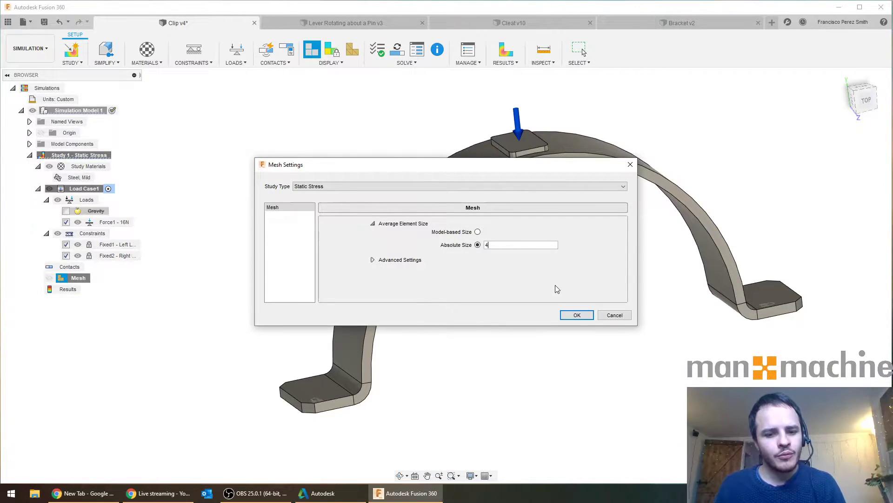
{"action": "left_click", "coordinate": [575, 315]}
Generate the mesh for the clip's static stress study.
{"action": "middle_click_drag", "start_coordinate": [549, 279], "coordinate": [547, 256]}
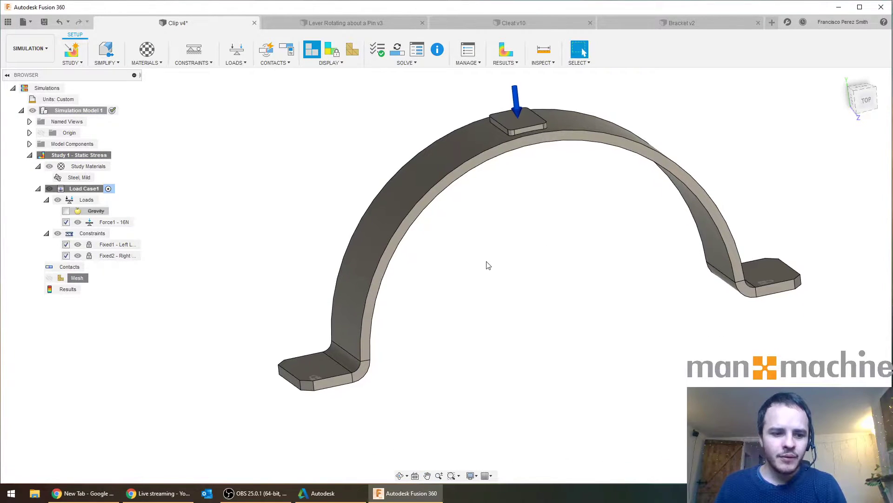
{"action": "right_click", "coordinate": [86, 278]}
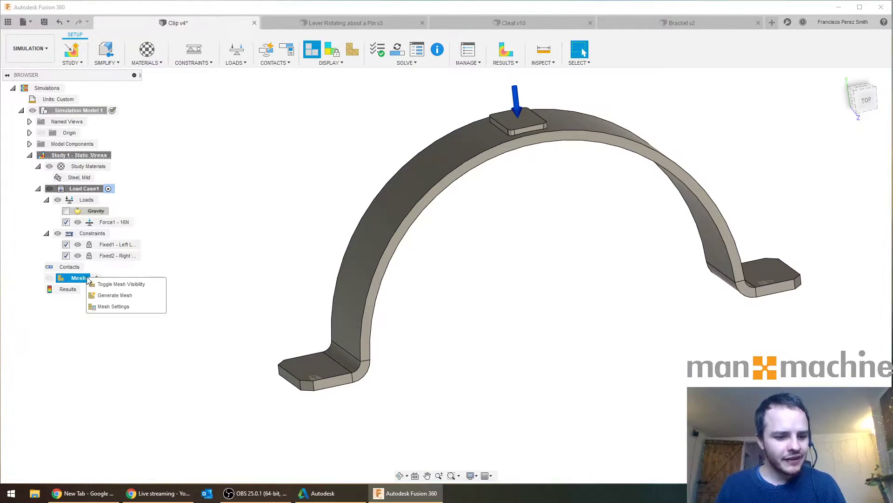
{"action": "left_click", "coordinate": [124, 296]}
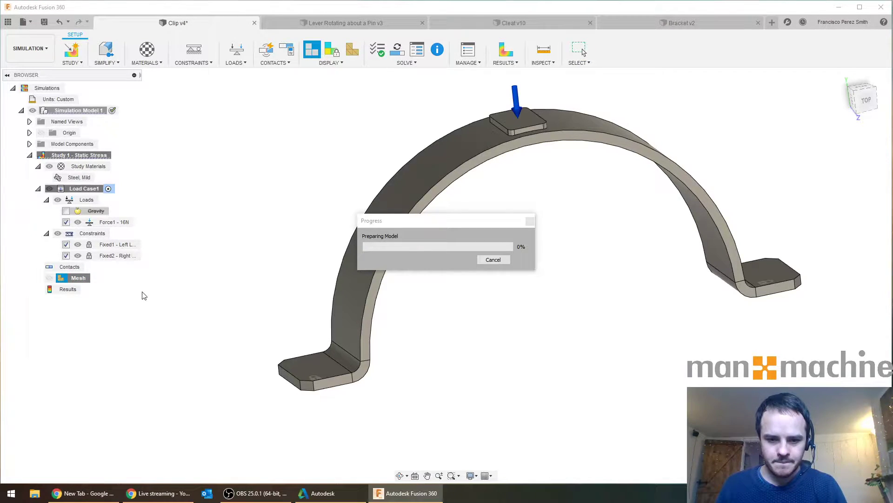
Refine the study mesh by setting its average element size to an absolute size of 1.25.
{"action": "middle_click_drag", "start_coordinate": [447, 229], "coordinate": [486, 226], "text": "shift"}
{"action": "middle_click_drag", "start_coordinate": [549, 209], "coordinate": [534, 234], "text": "shift"}
{"action": "scroll", "coordinate": [544, 239], "scroll_direction": "down", "scroll_amount": 1}
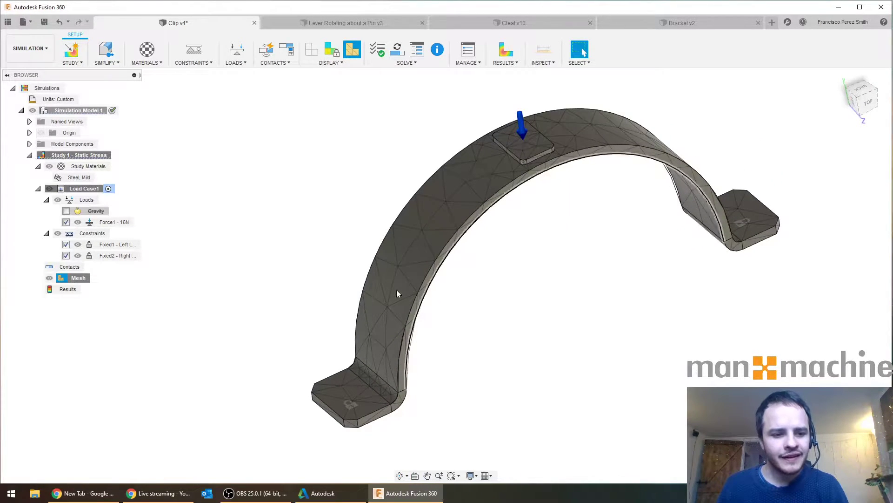
{"action": "left_click", "coordinate": [84, 279]}
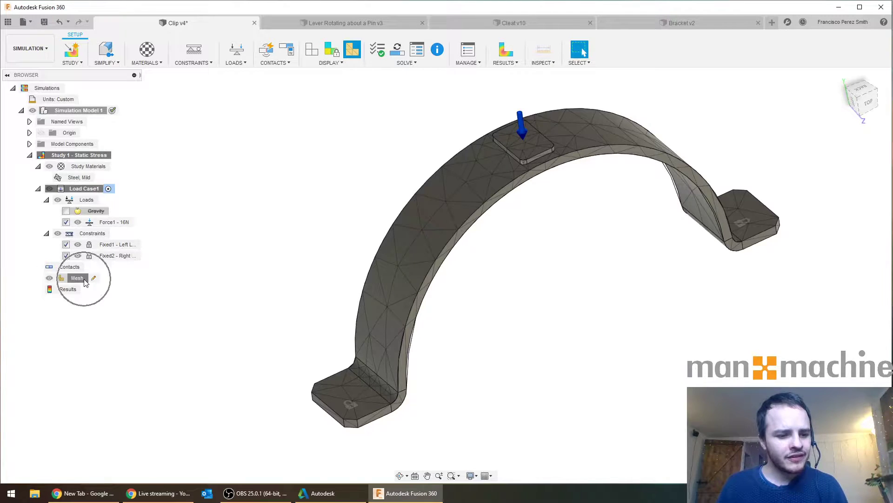
{"action": "right_click", "coordinate": [86, 280]}
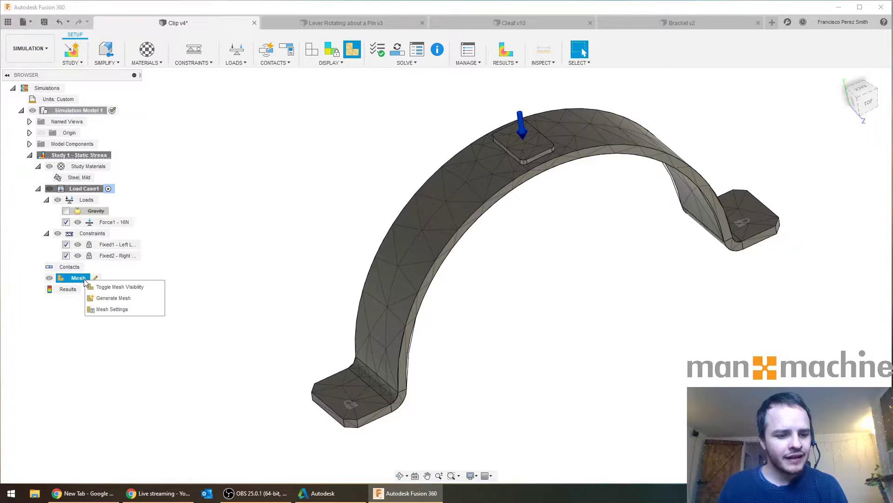
{"action": "left_click", "coordinate": [115, 308]}
{"action": "left_click_drag", "start_coordinate": [513, 250], "coordinate": [436, 252]}
{"action": "type", "text": "1.25"}
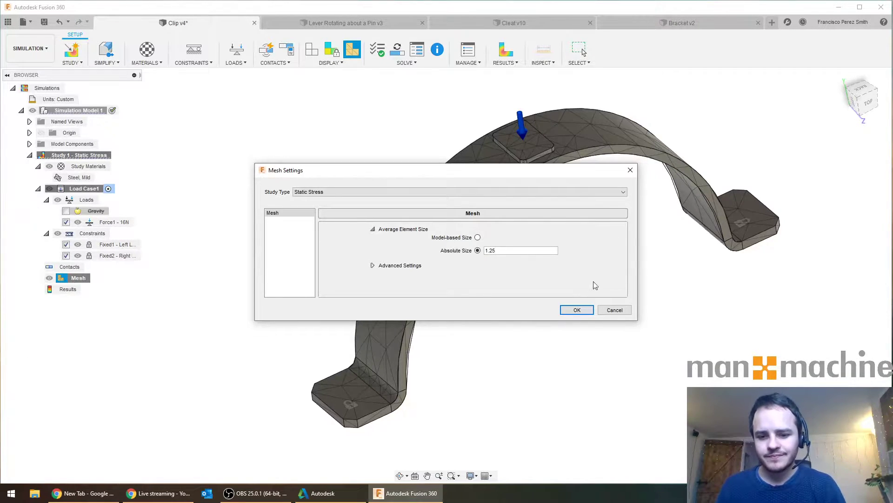
{"action": "left_click", "coordinate": [584, 311]}
Regenerate the clip's mesh with the new element size and examine the elements around the left leg's bend.
{"action": "right_click", "coordinate": [91, 279]}
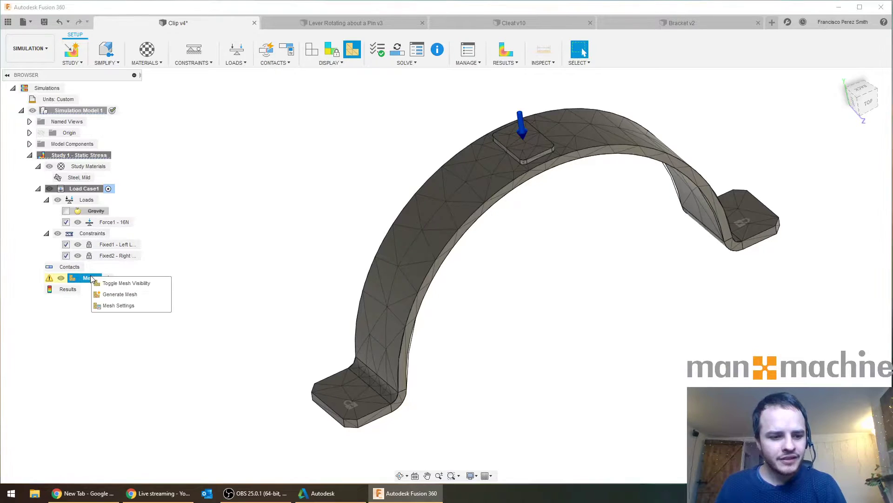
{"action": "left_click", "coordinate": [129, 295]}
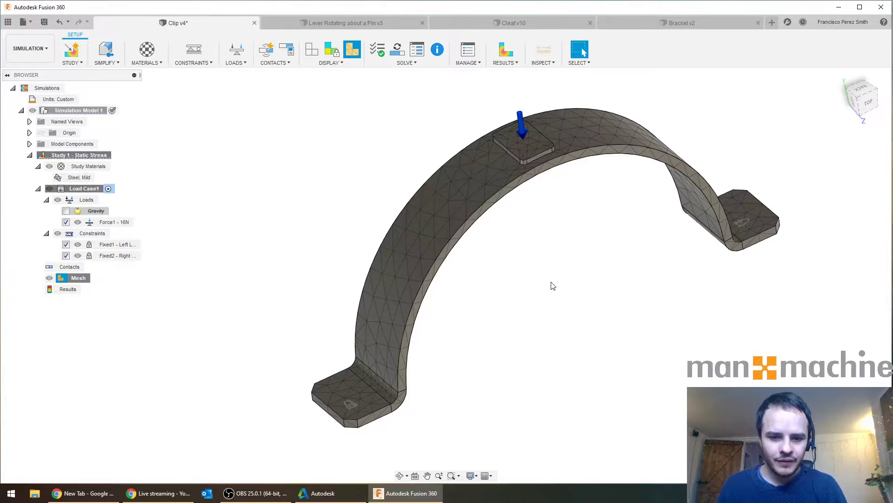
{"action": "middle_click_drag", "start_coordinate": [530, 200], "coordinate": [523, 242], "text": "shift"}
{"action": "scroll", "coordinate": [391, 303], "scroll_direction": "up", "scroll_amount": 6}
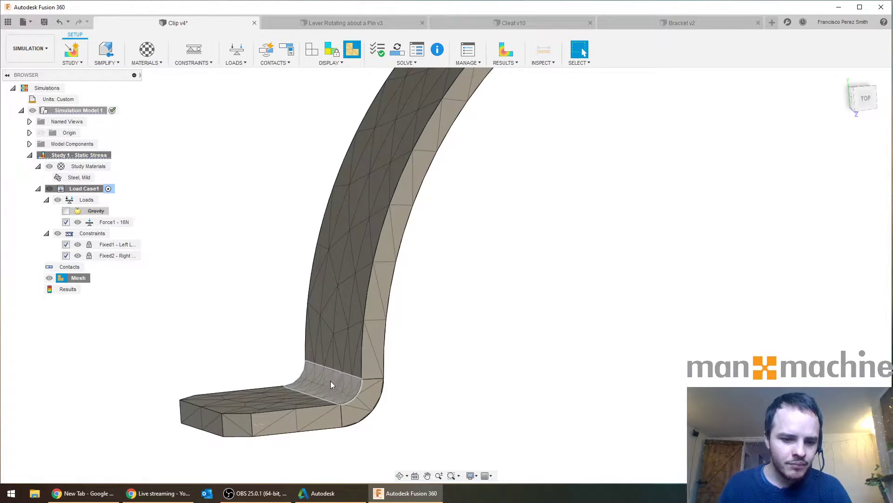
{"action": "scroll", "coordinate": [451, 349], "scroll_direction": "down", "scroll_amount": 8}
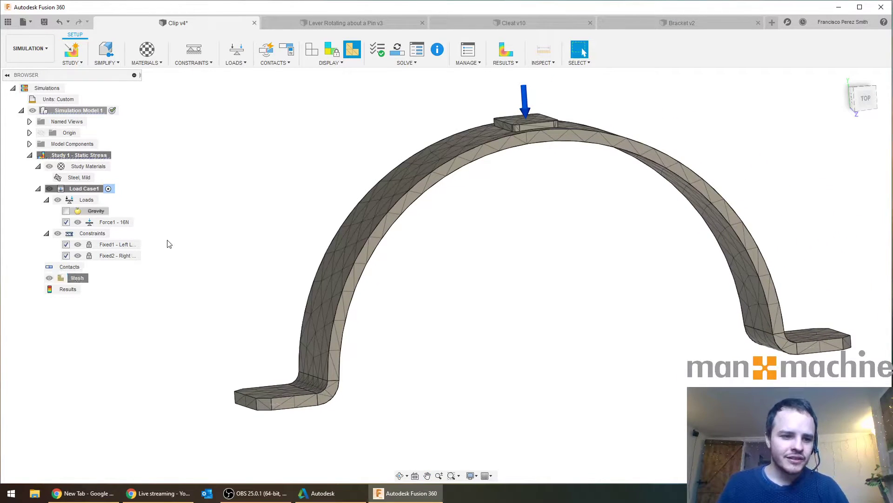
Review the study's mild steel material, load case, 16 N force and left leg's fixed constraint before solving.
{"action": "left_click", "coordinate": [92, 178]}
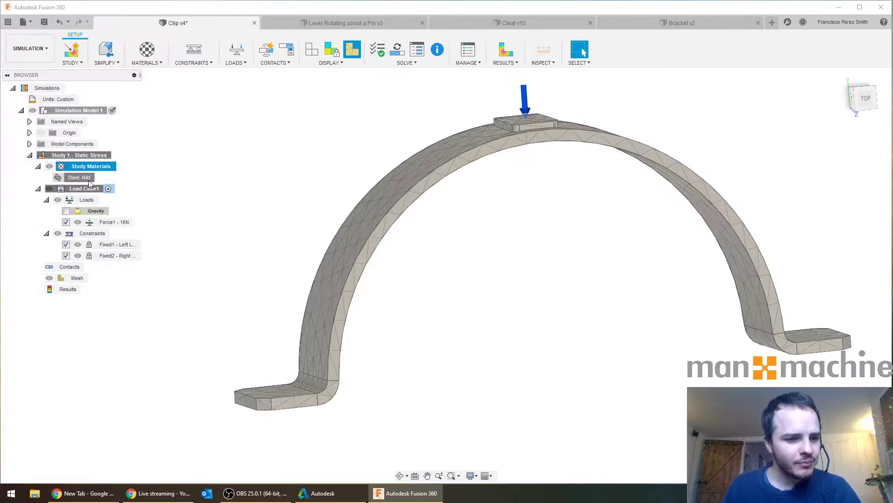
{"action": "left_click", "coordinate": [97, 193]}
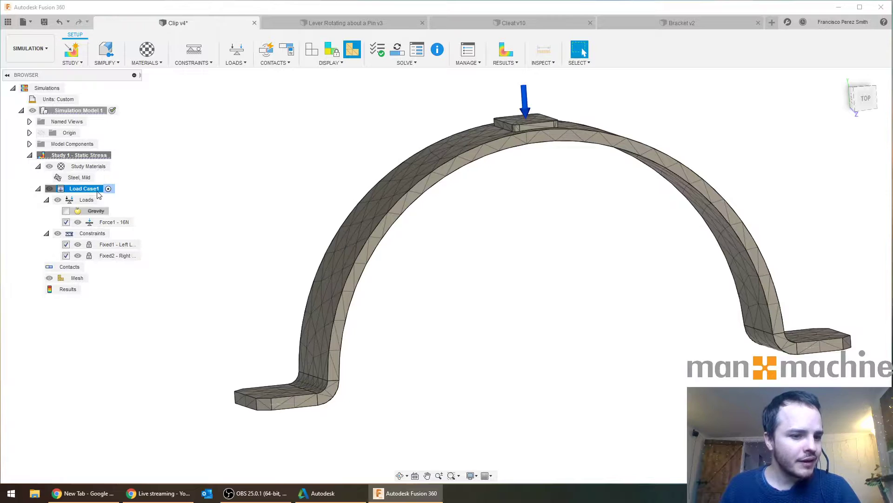
{"action": "left_click", "coordinate": [120, 224]}
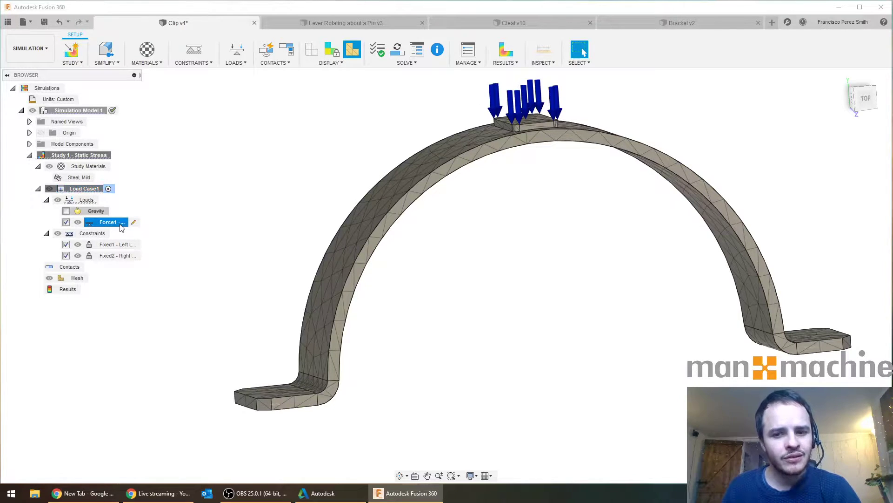
{"action": "left_click", "coordinate": [161, 254]}
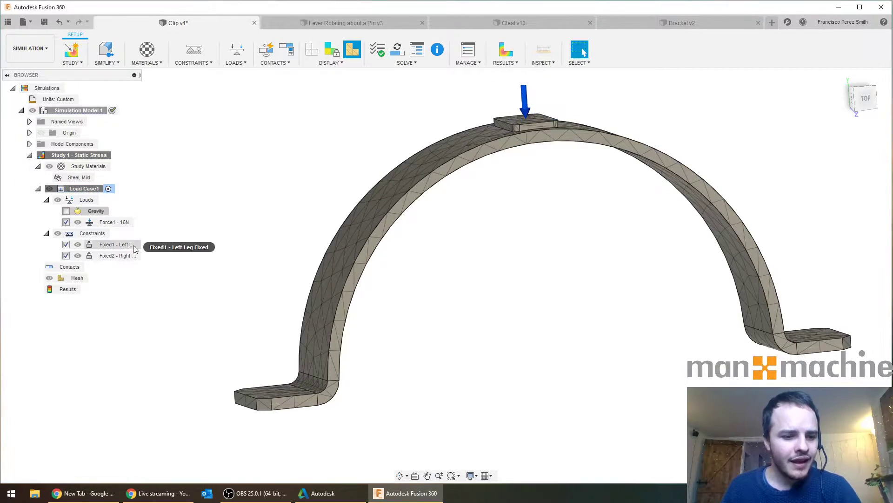
{"action": "left_click", "coordinate": [134, 245]}
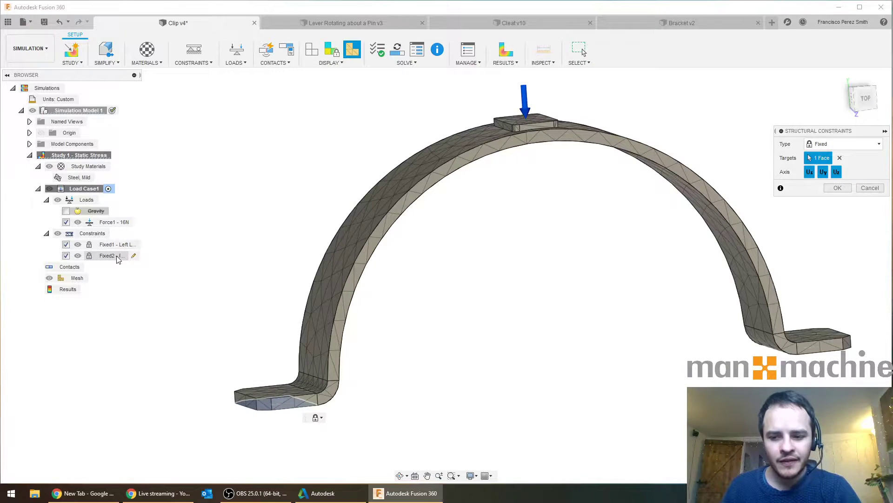
{"action": "middle_click_drag", "start_coordinate": [561, 238], "coordinate": [527, 221]}
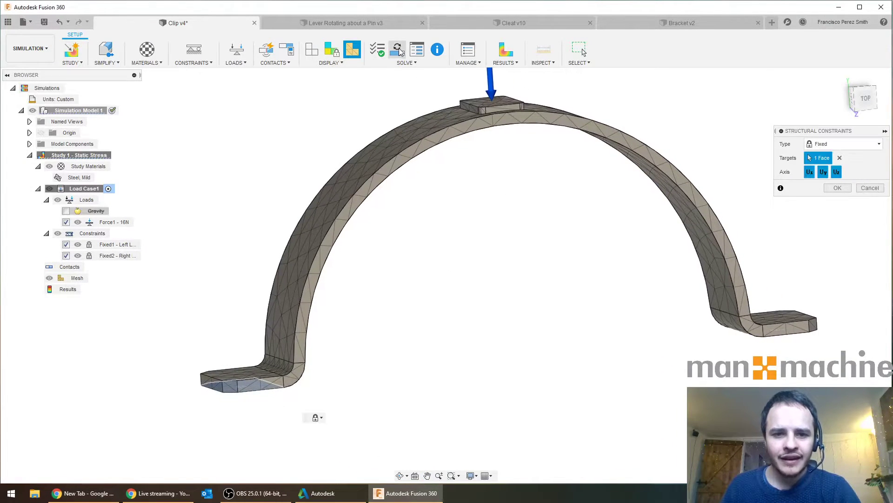
{"action": "left_click", "coordinate": [851, 188]}
Solve Study 1 - Static Stress locally and dismiss the job status once the solve is complete.
{"action": "left_click", "coordinate": [397, 49]}
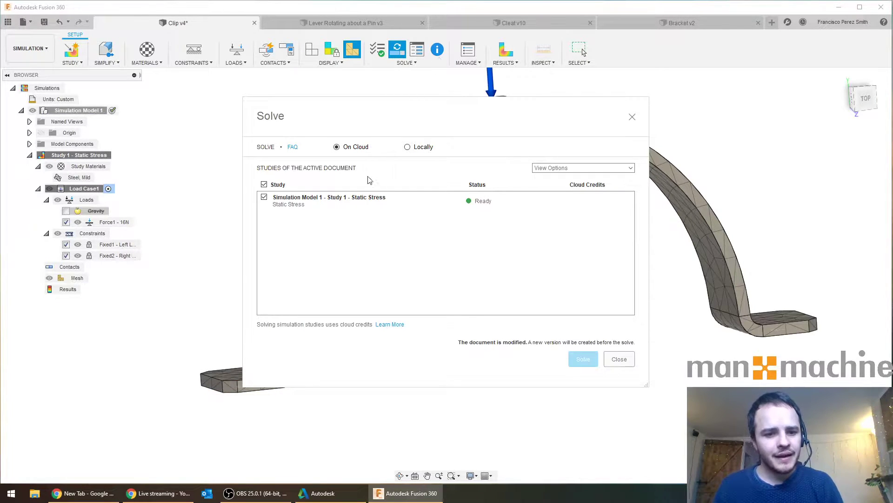
{"action": "left_click", "coordinate": [407, 148]}
{"action": "left_click", "coordinate": [356, 148]}
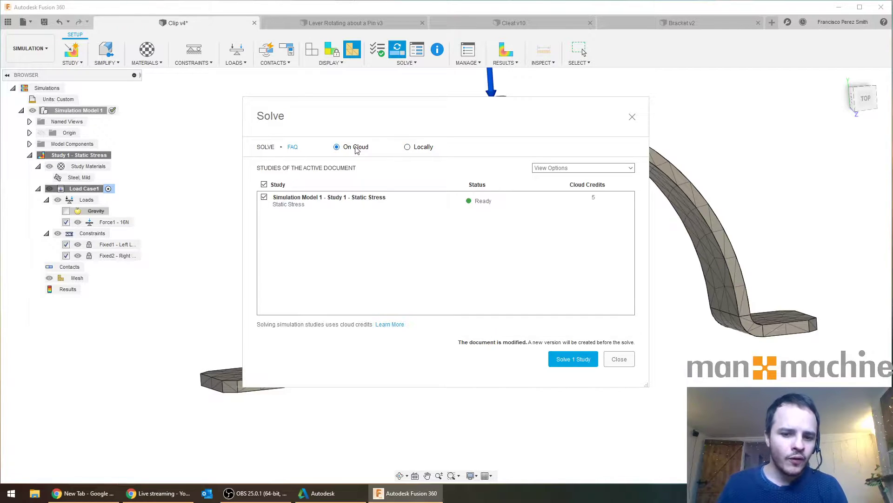
{"action": "left_click", "coordinate": [408, 147]}
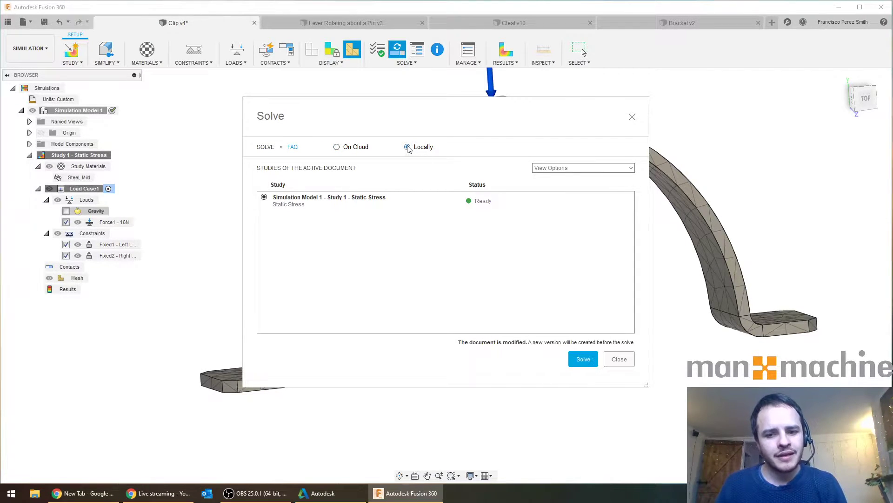
{"action": "left_click", "coordinate": [583, 359]}
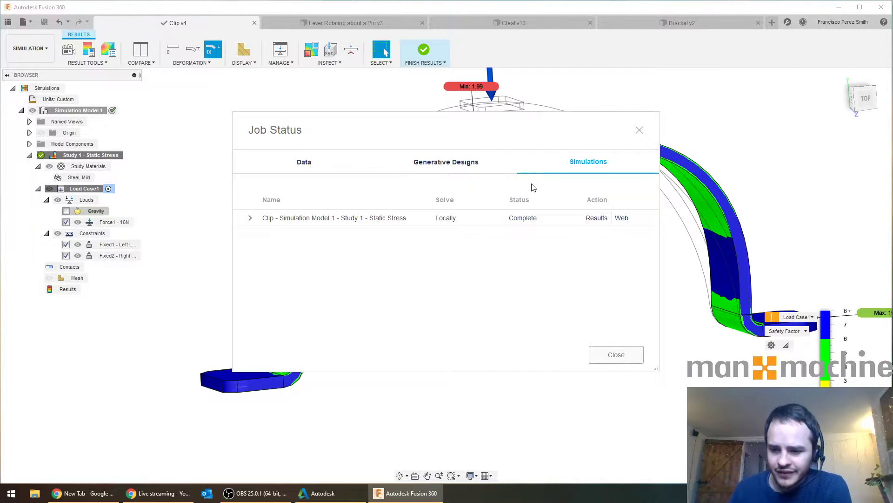
{"action": "left_click", "coordinate": [631, 357]}
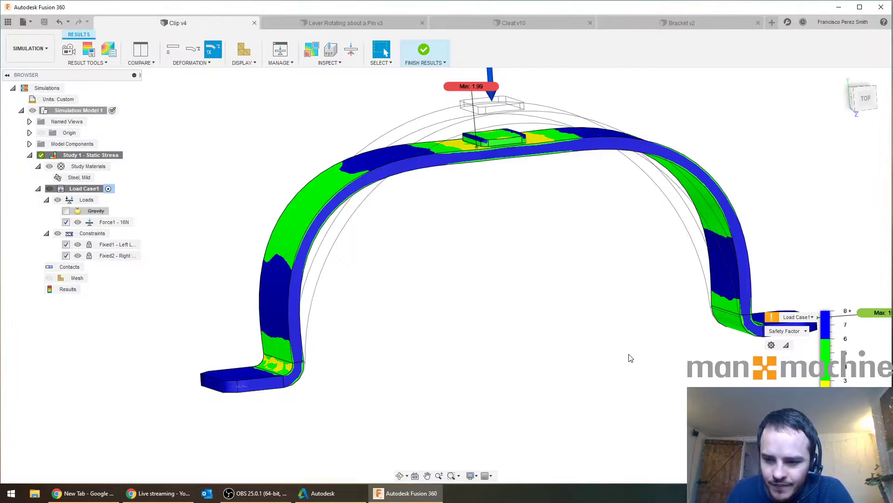
Display the Von Mises stress on the deformed clip and examine its distribution and the upper end of the legend.
{"action": "middle_click_drag", "start_coordinate": [630, 295], "coordinate": [577, 295]}
{"action": "left_click_drag", "start_coordinate": [858, 89], "coordinate": [859, 117]}
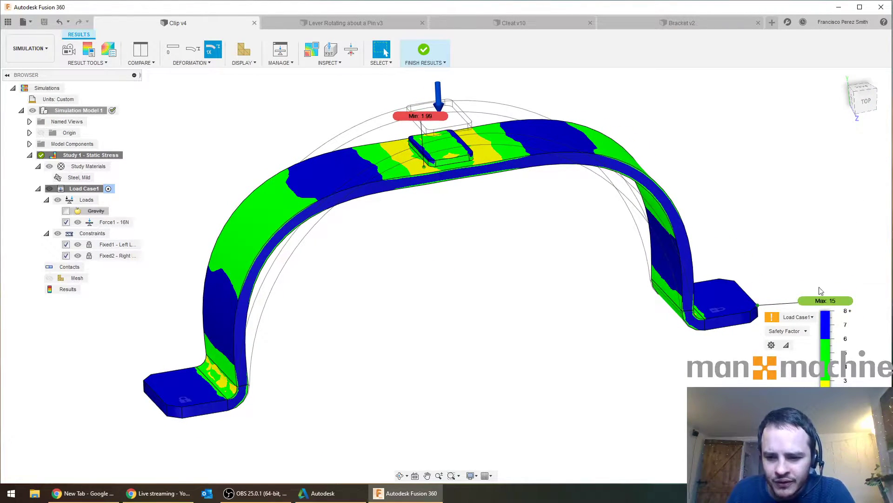
{"action": "left_click", "coordinate": [804, 332]}
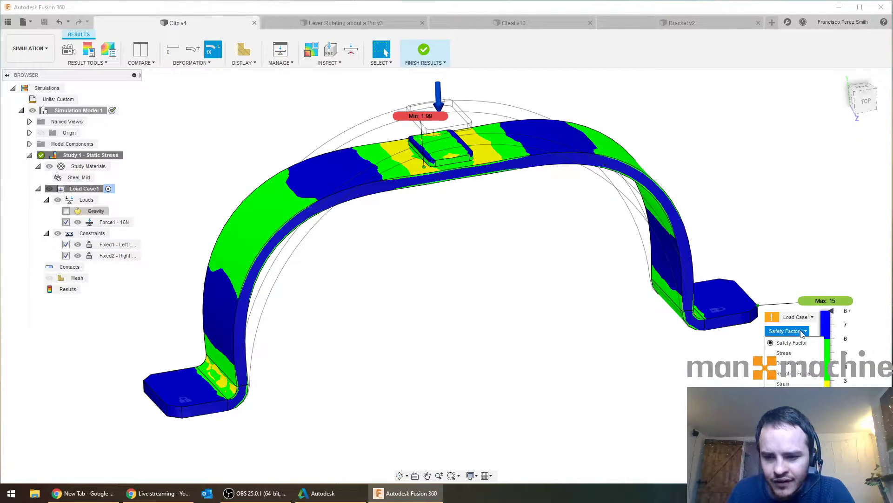
{"action": "left_click", "coordinate": [792, 353]}
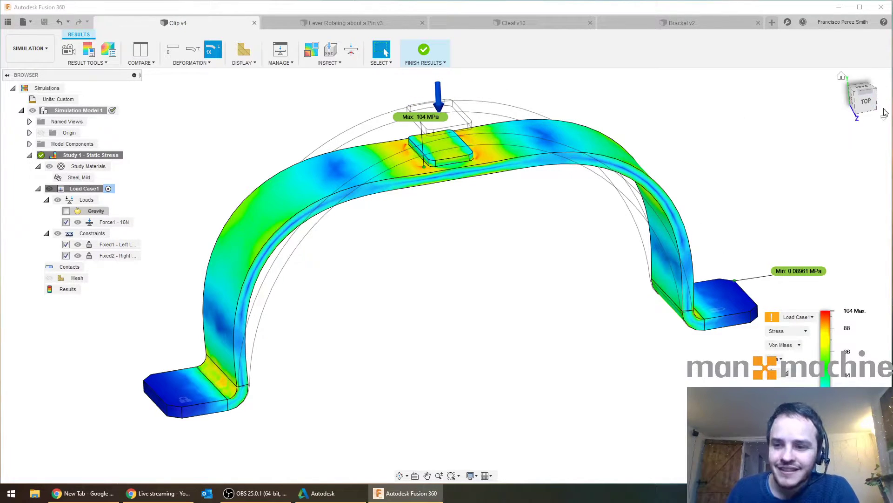
{"action": "mouse_move", "coordinate": [864, 103]}
{"action": "left_mouse_down"}
{"action": "mouse_move", "coordinate": [892, 84]}
{"action": "mouse_move", "coordinate": [863, 103]}
{"action": "mouse_move", "coordinate": [871, 102]}
{"action": "left_mouse_up"}
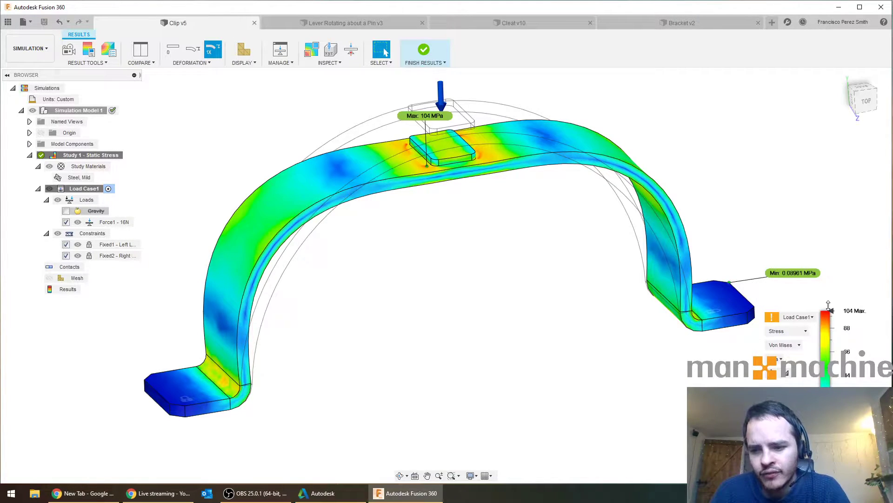
{"action": "left_click", "coordinate": [850, 311]}
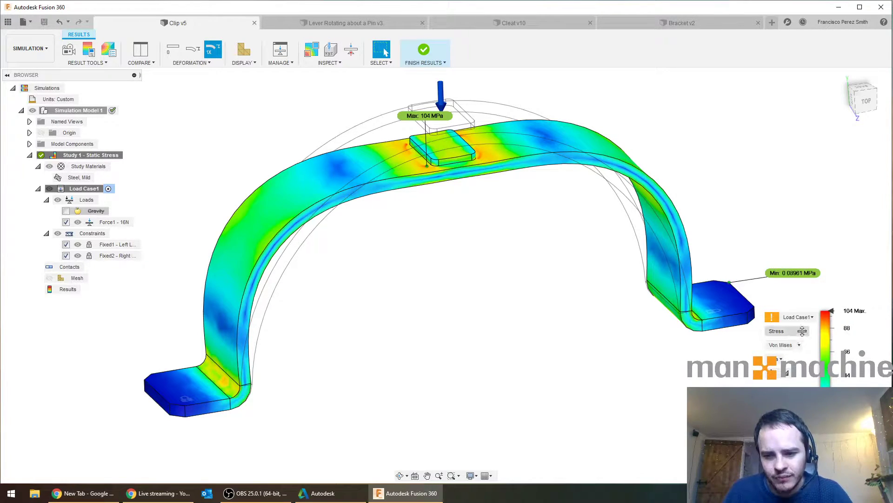
Show the Safety Factor plot on the deformed clip to check its critical areas.
{"action": "left_click", "coordinate": [801, 330]}
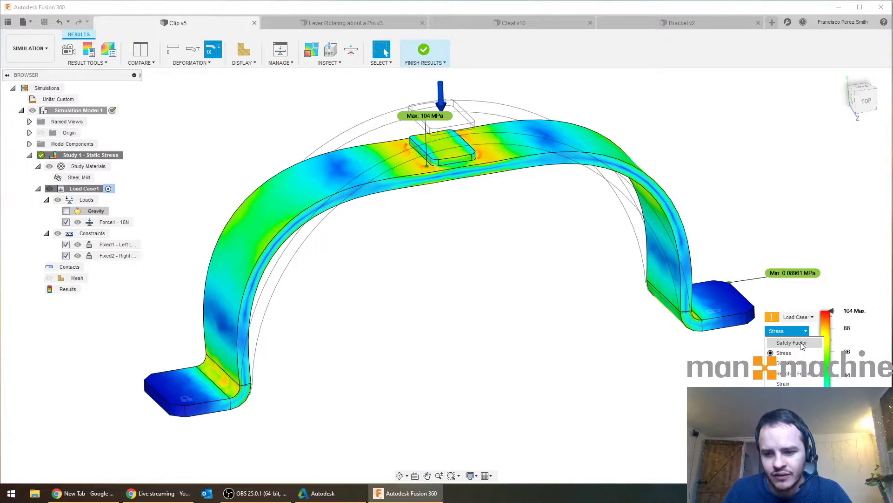
{"action": "left_click", "coordinate": [792, 343]}
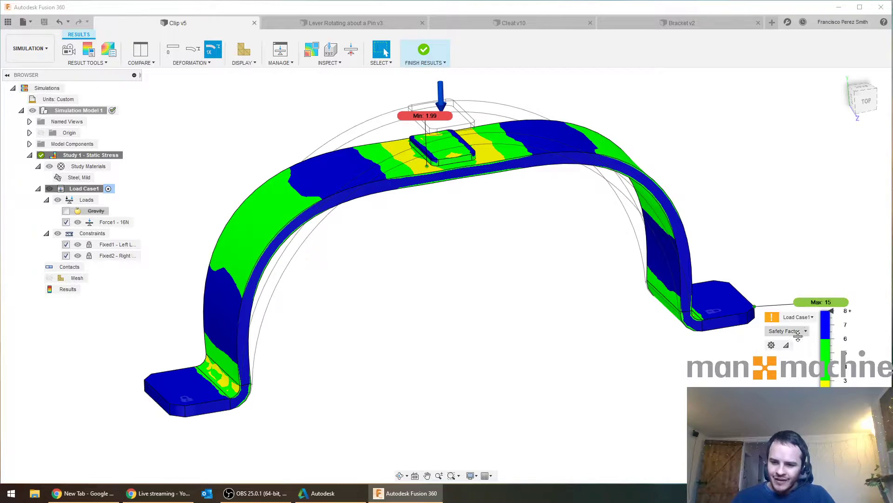
Display the Stress plot and raise the legend's lower limit to about 44 MPa to isolate the more stressed regions.
{"action": "left_click", "coordinate": [791, 331]}
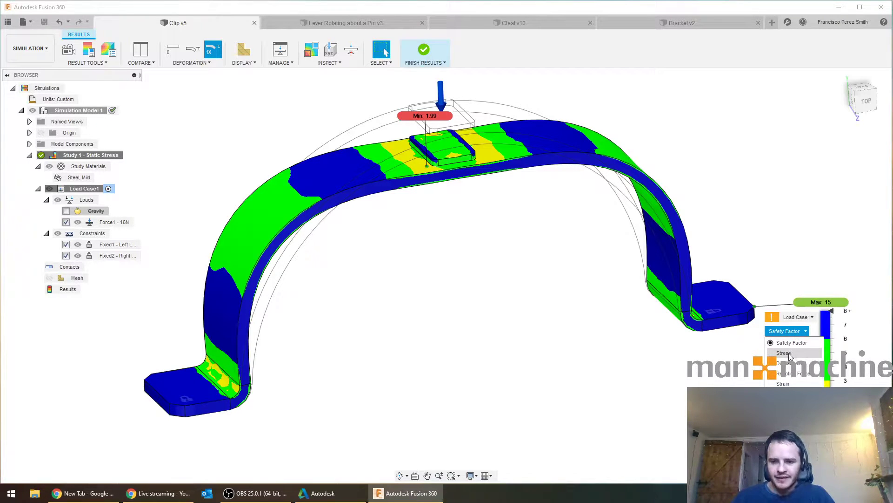
{"action": "left_click", "coordinate": [785, 353]}
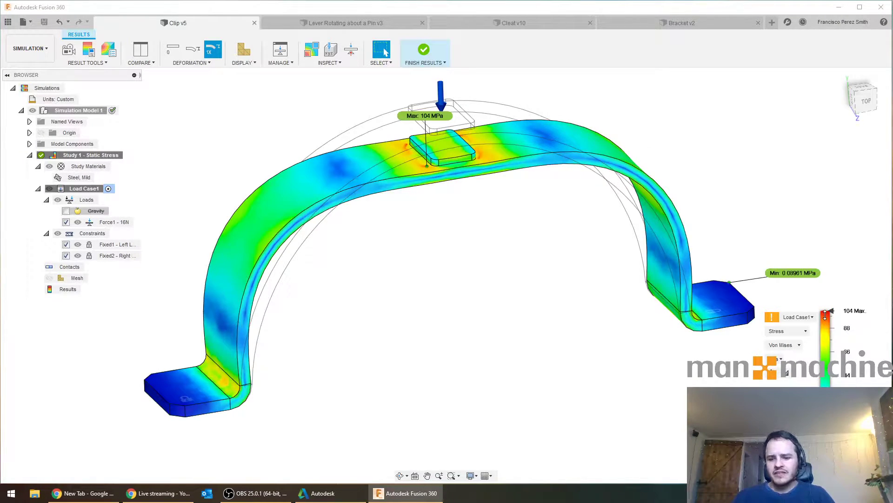
{"action": "left_click_drag", "start_coordinate": [831, 423], "coordinate": [825, 375]}
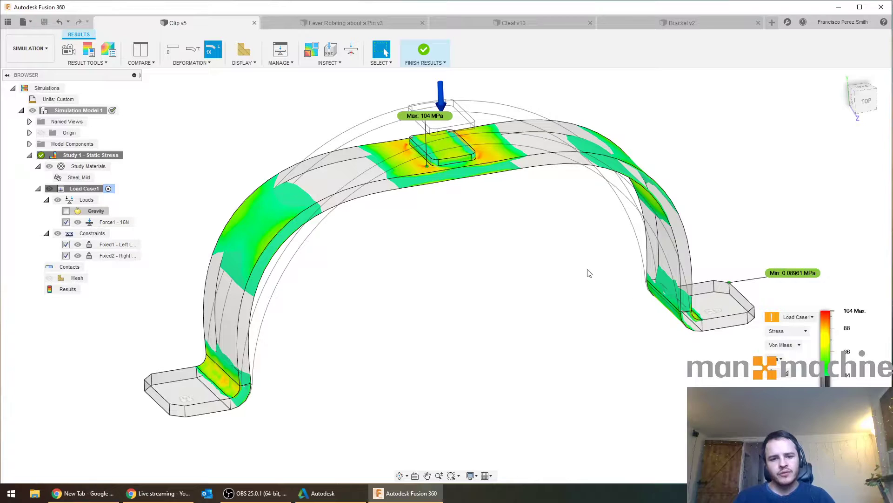
{"action": "scroll", "coordinate": [579, 264], "scroll_direction": "down", "scroll_amount": 3}
{"action": "middle_click_drag", "start_coordinate": [582, 248], "coordinate": [583, 224], "text": "shift"}
{"action": "scroll", "coordinate": [599, 250], "scroll_direction": "up", "scroll_amount": 3}
{"action": "scroll", "coordinate": [564, 277], "scroll_direction": "up", "scroll_amount": 2}
{"action": "scroll", "coordinate": [582, 224], "scroll_direction": "down", "scroll_amount": 3}
{"action": "scroll", "coordinate": [582, 227], "scroll_direction": "up", "scroll_amount": 2}
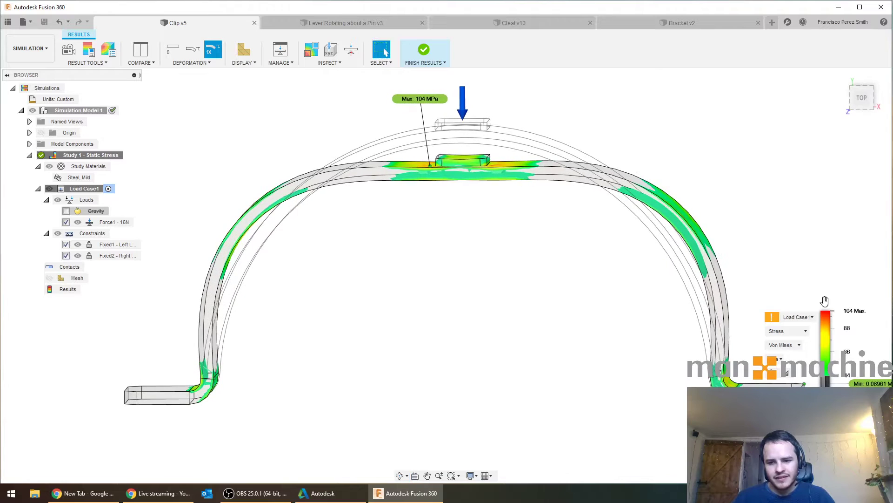
{"action": "middle_click_drag", "start_coordinate": [556, 279], "coordinate": [579, 288], "text": "shift"}
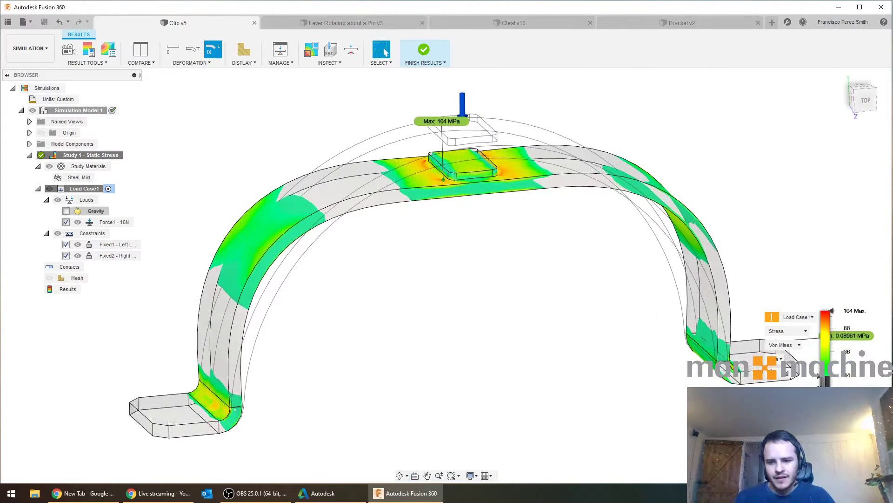
Raise the stress legend's lower limit to about 88 MPa and inspect the stress concentrations around the top pad's corners.
{"action": "left_click_drag", "start_coordinate": [826, 377], "coordinate": [824, 328]}
{"action": "scroll", "coordinate": [479, 210], "scroll_direction": "up", "scroll_amount": 8}
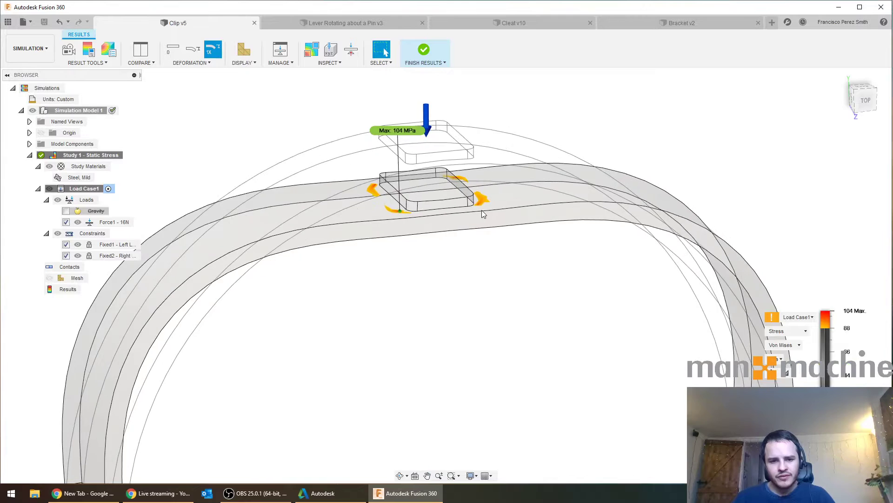
{"action": "scroll", "coordinate": [481, 208], "scroll_direction": "down", "scroll_amount": 6}
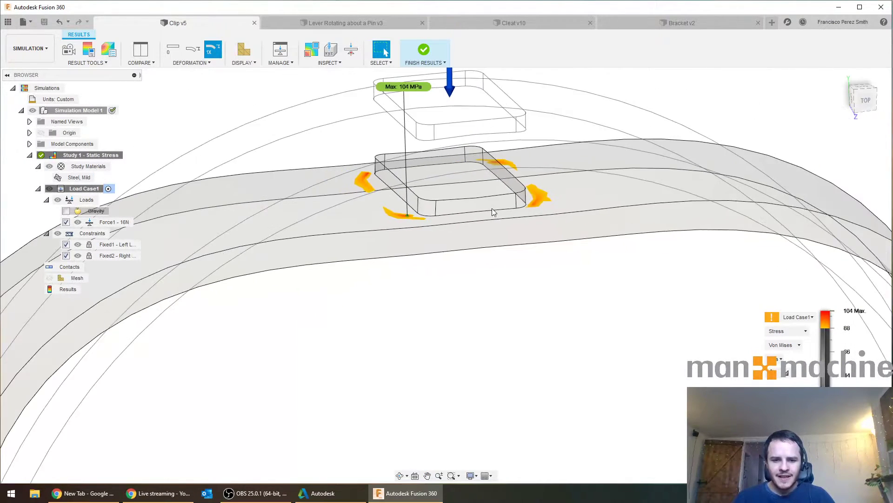
{"action": "scroll", "coordinate": [487, 199], "scroll_direction": "up", "scroll_amount": 2}
{"action": "middle_click_drag", "start_coordinate": [510, 192], "coordinate": [449, 180], "text": "shift"}
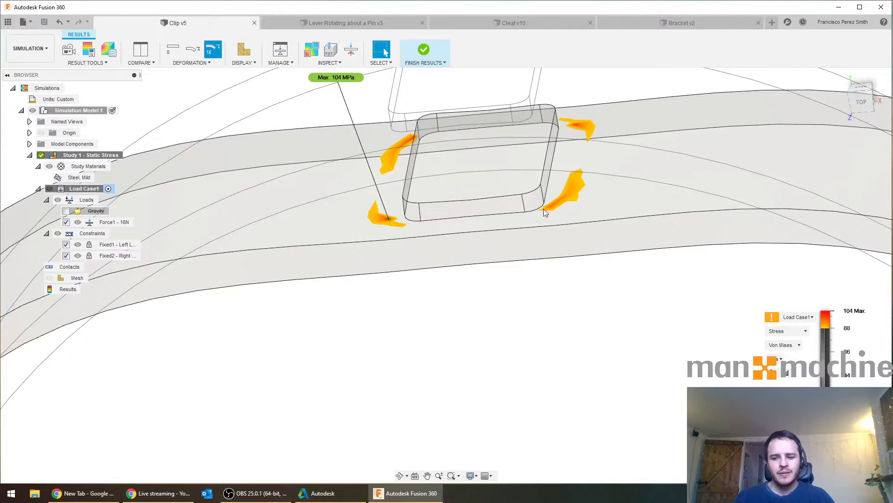
{"action": "scroll", "coordinate": [538, 246], "scroll_direction": "down", "scroll_amount": 8}
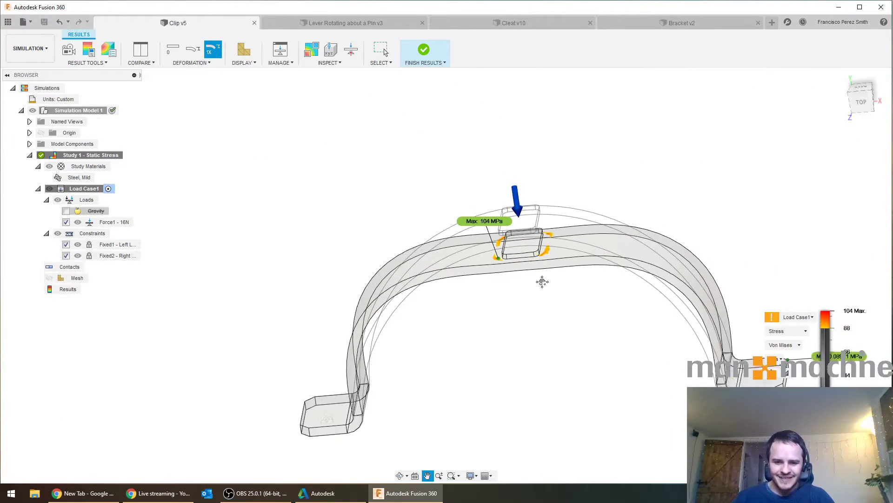
Drop the stress legend's lower limit back to its minimum and examine the full Von Mises distribution on the clip.
{"action": "middle_click_drag", "start_coordinate": [548, 272], "coordinate": [577, 256], "text": "shift"}
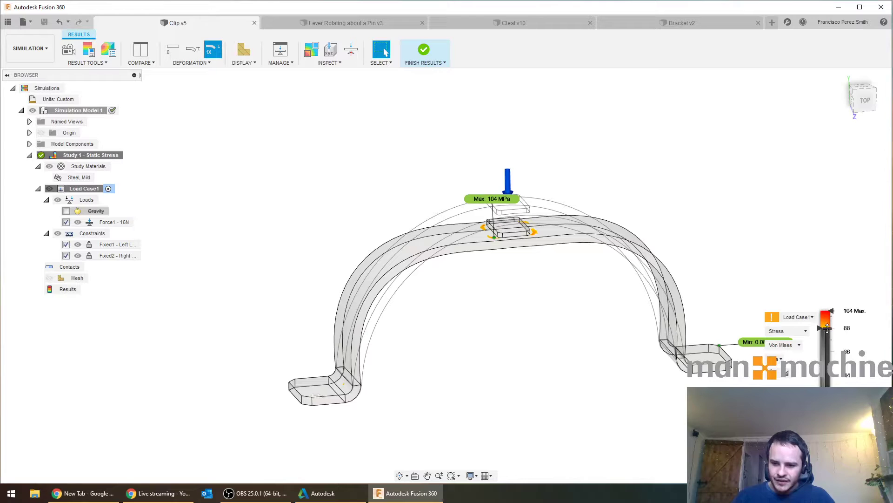
{"action": "left_click_drag", "start_coordinate": [821, 328], "coordinate": [822, 422]}
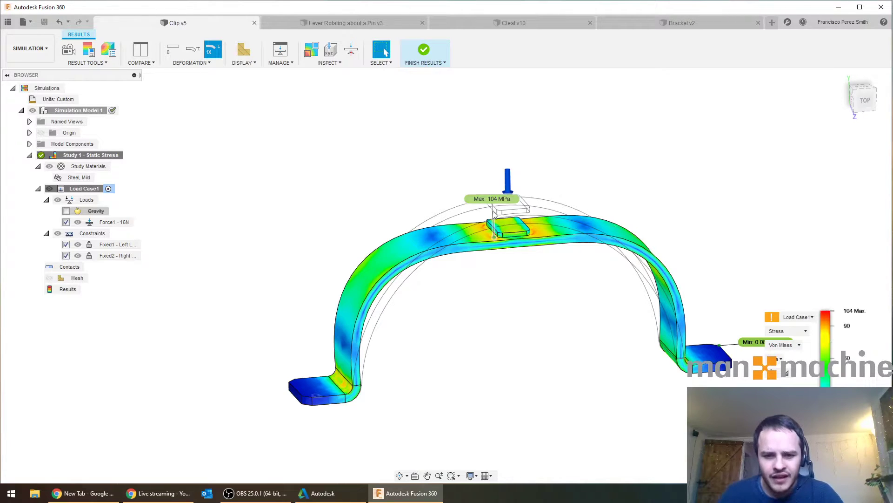
{"action": "middle_click_drag", "start_coordinate": [670, 222], "coordinate": [662, 196], "text": "shift"}
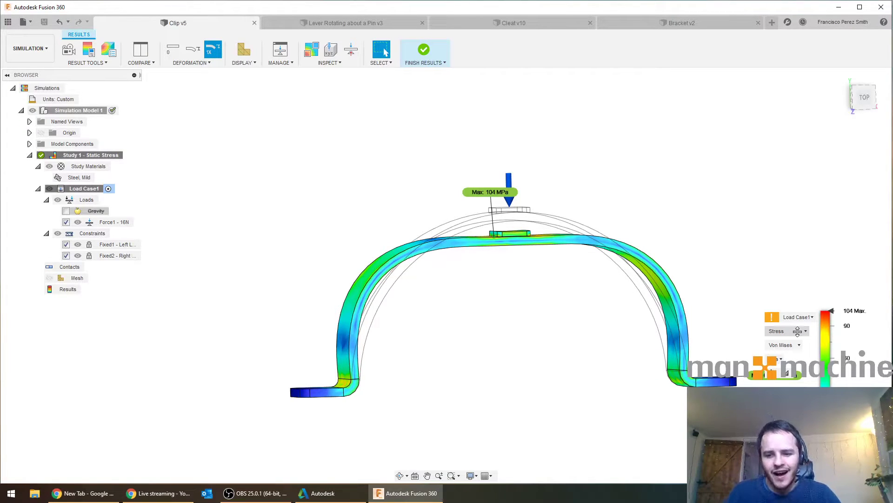
Display the total Displacement plot on the clip and examine the maximum displacement around the top pad.
{"action": "left_click", "coordinate": [797, 331]}
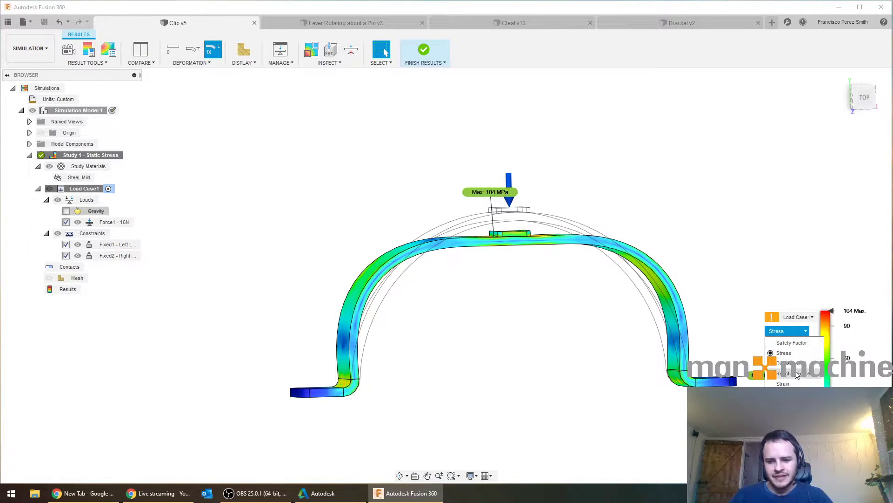
{"action": "left_click", "coordinate": [800, 364]}
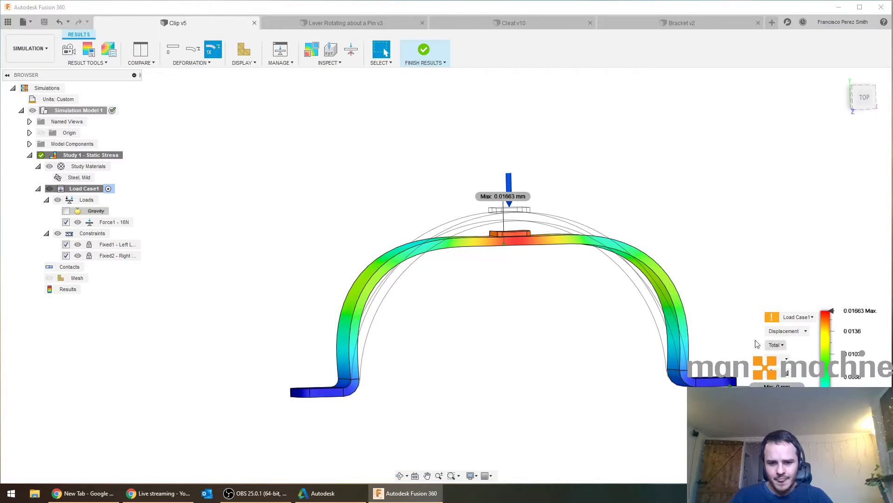
{"action": "scroll", "coordinate": [600, 216], "scroll_direction": "up", "scroll_amount": 2}
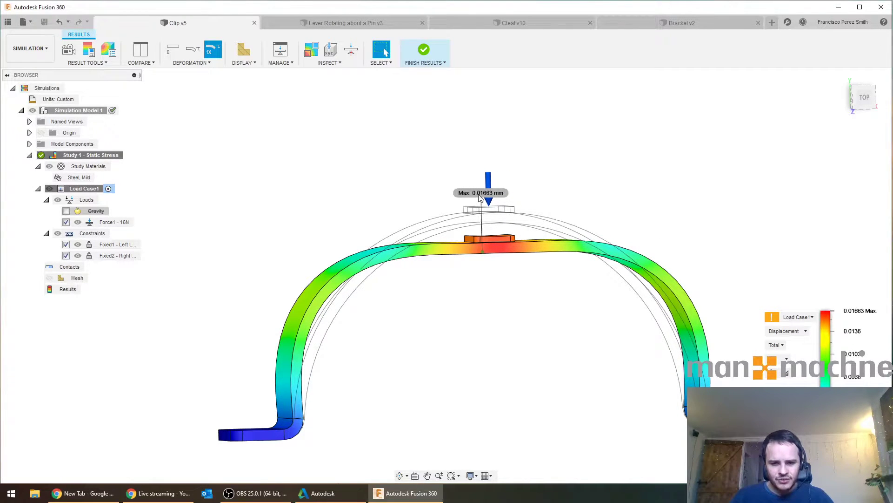
{"action": "key", "text": "ctrl"}
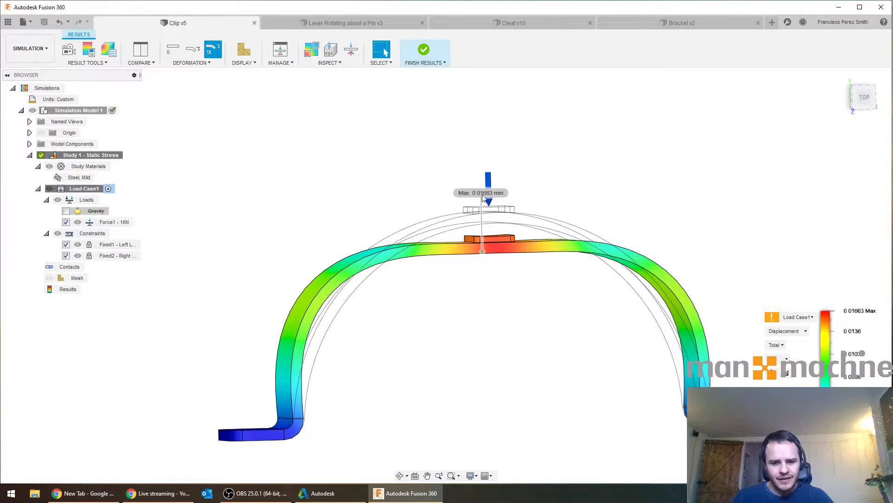
{"action": "key", "text": "ctrl"}
{"action": "middle_click_drag", "start_coordinate": [596, 193], "coordinate": [594, 203], "text": "shift"}
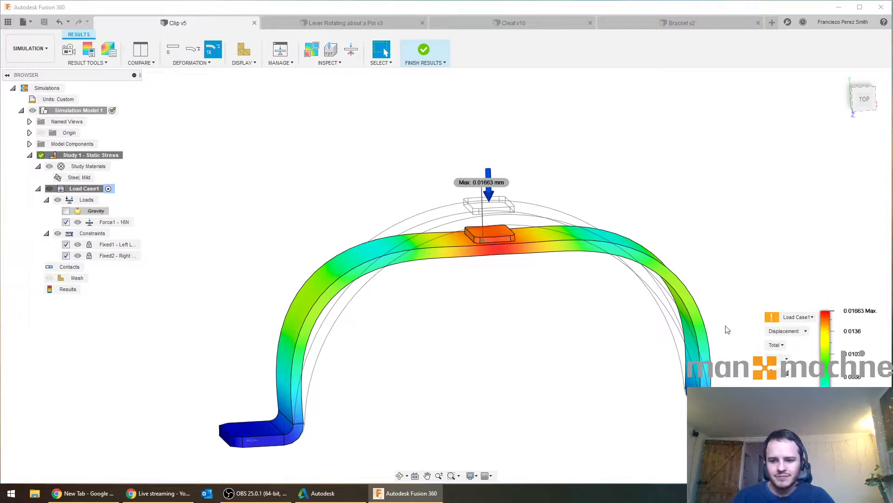
Show the clip's displacement at the Actual deformation scale and view the arch from another angle.
{"action": "left_click", "coordinate": [251, 61]}
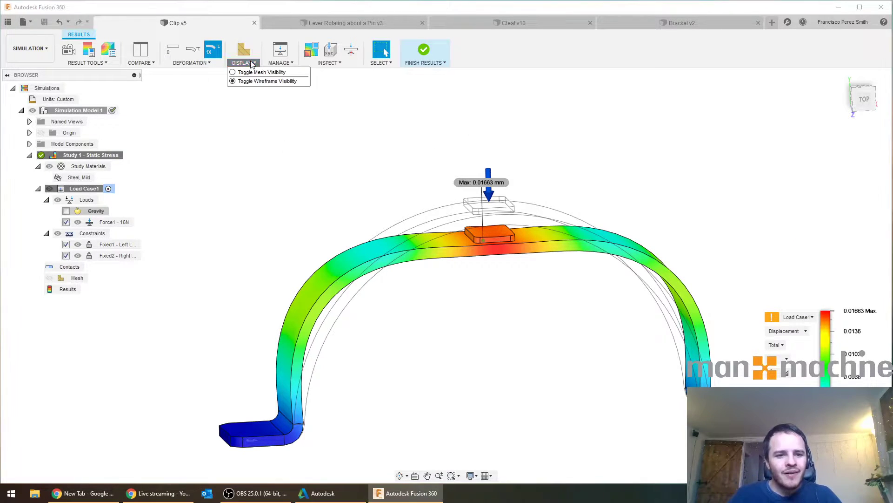
{"action": "mouse_move", "coordinate": [318, 62]}
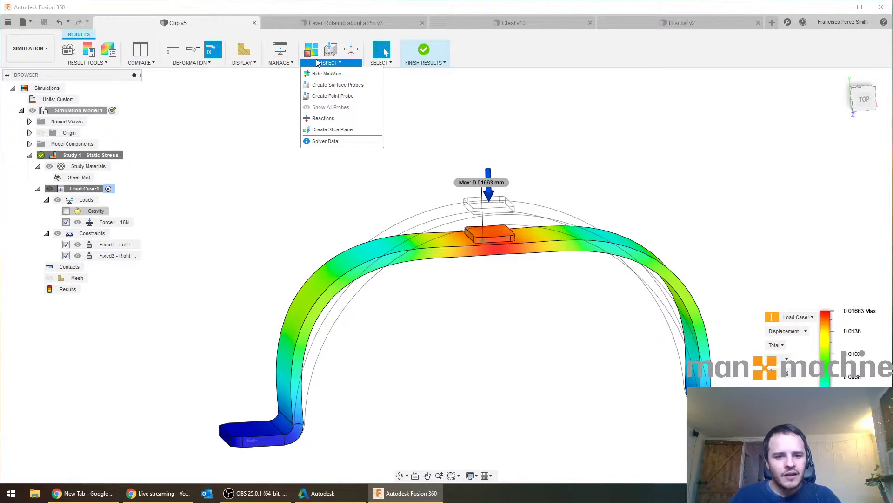
{"action": "mouse_move", "coordinate": [243, 63]}
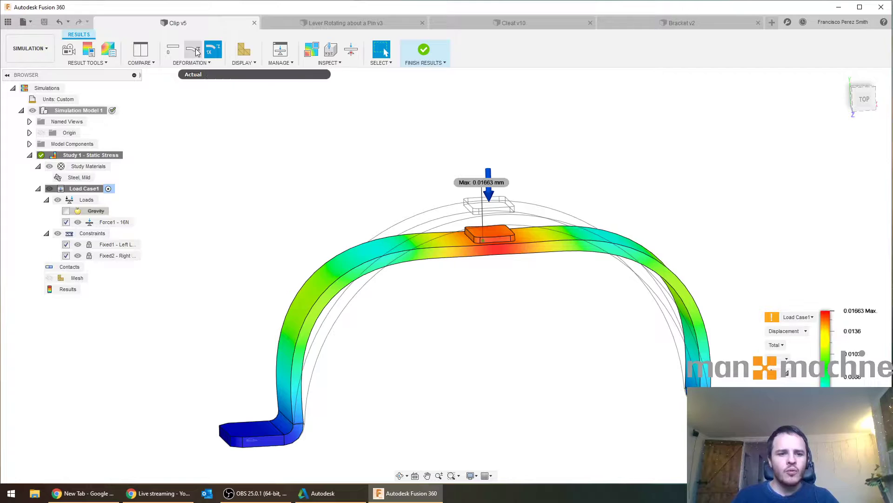
{"action": "mouse_move", "coordinate": [196, 49]}
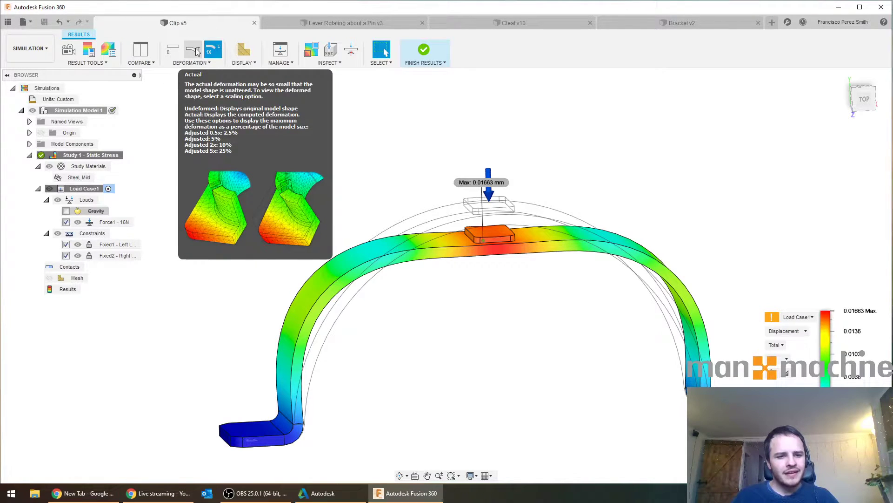
{"action": "left_click", "coordinate": [195, 50]}
{"action": "mouse_move", "coordinate": [261, 179]}
{"action": "middle_mouse_down", "text": "shift"}
{"action": "mouse_move", "coordinate": [307, 188]}
{"action": "mouse_move", "coordinate": [252, 177]}
{"action": "middle_mouse_up", "text": "shift"}
{"action": "middle_click_drag", "start_coordinate": [368, 177], "coordinate": [389, 165]}
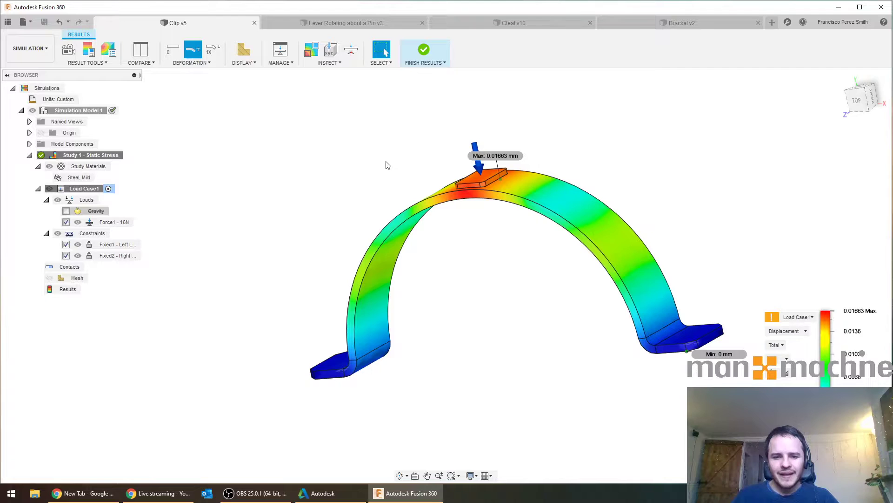
Switch to the Lever Rotating about a Pin document and examine the central pin hole and the upper faces of both ends.
{"action": "left_click", "coordinate": [350, 26]}
{"action": "mouse_move", "coordinate": [431, 90]}
{"action": "middle_mouse_down", "text": "shift"}
{"action": "mouse_move", "coordinate": [445, 95]}
{"action": "mouse_move", "coordinate": [468, 152]}
{"action": "mouse_move", "coordinate": [481, 152]}
{"action": "mouse_move", "coordinate": [491, 168]}
{"action": "mouse_move", "coordinate": [462, 165]}
{"action": "mouse_move", "coordinate": [463, 174]}
{"action": "mouse_move", "coordinate": [484, 178]}
{"action": "middle_mouse_up", "text": "shift"}
{"action": "left_click", "coordinate": [506, 303]}
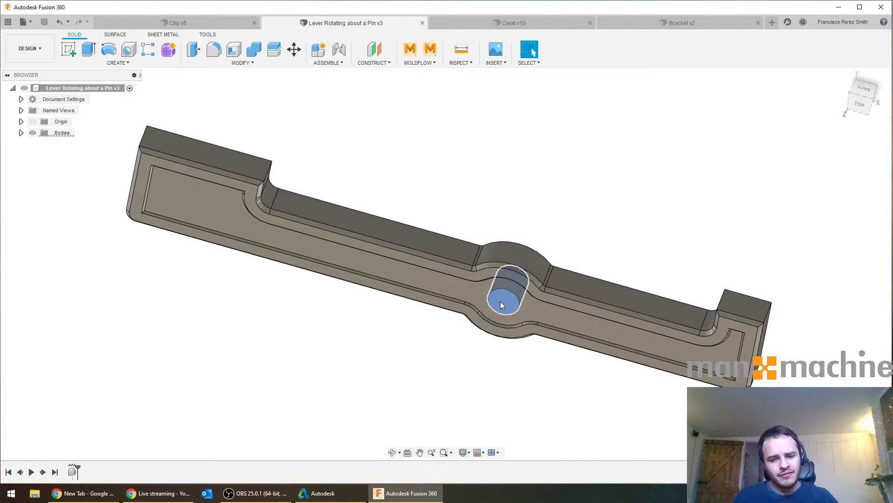
{"action": "middle_click_drag", "start_coordinate": [543, 210], "coordinate": [549, 181], "text": "shift"}
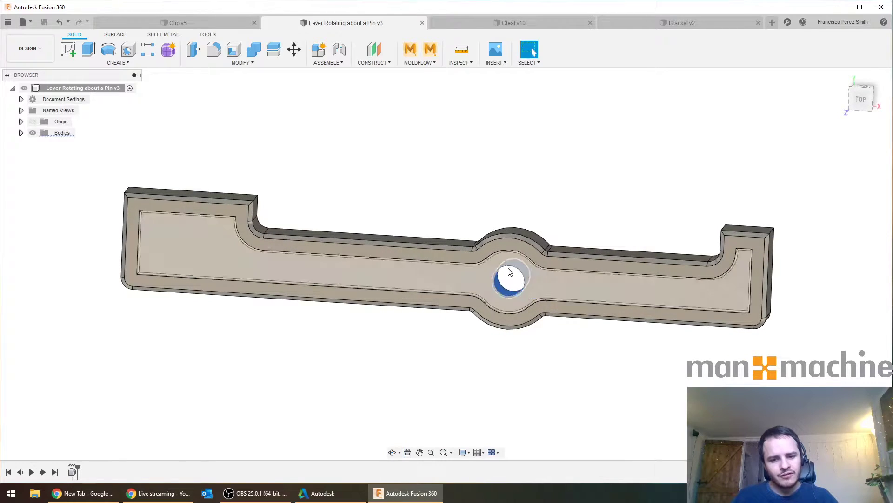
{"action": "middle_click_drag", "start_coordinate": [404, 168], "coordinate": [404, 196], "text": "shift"}
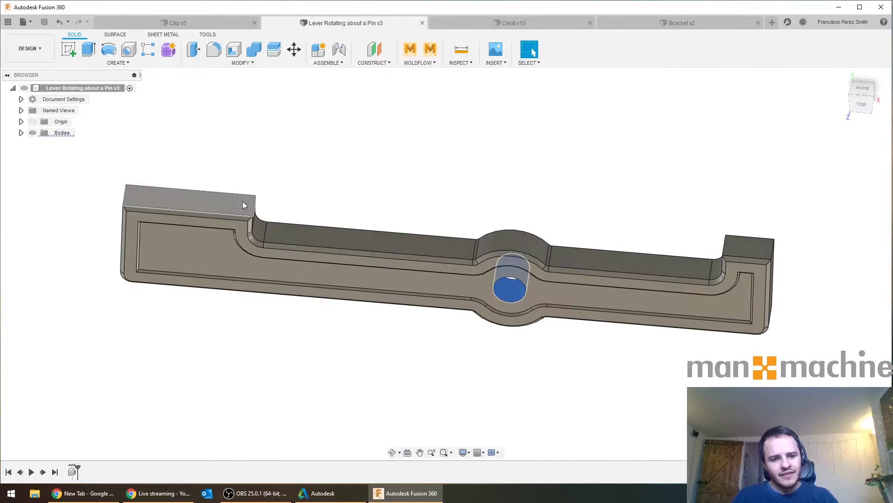
{"action": "left_click", "coordinate": [188, 200]}
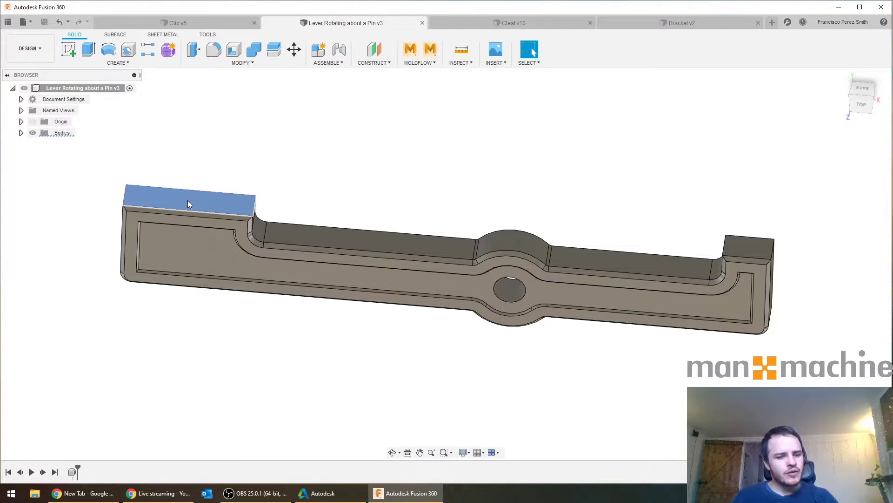
{"action": "left_click", "coordinate": [741, 248]}
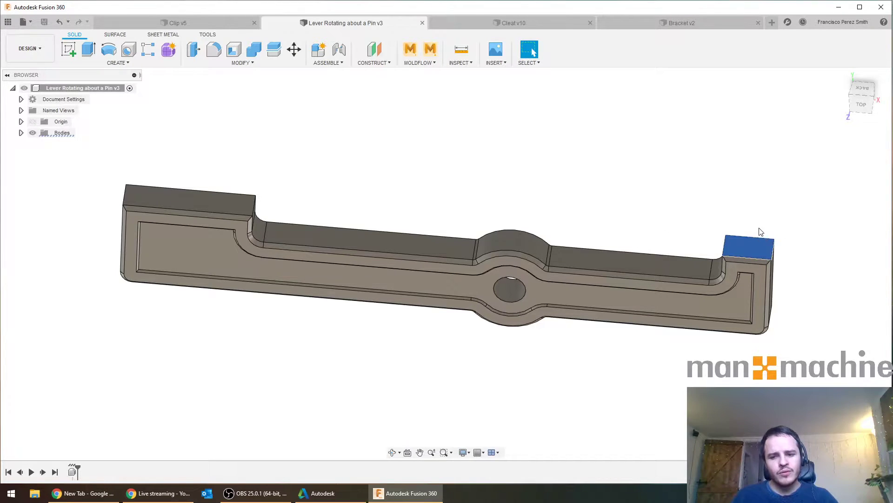
{"action": "left_click", "coordinate": [729, 163]}
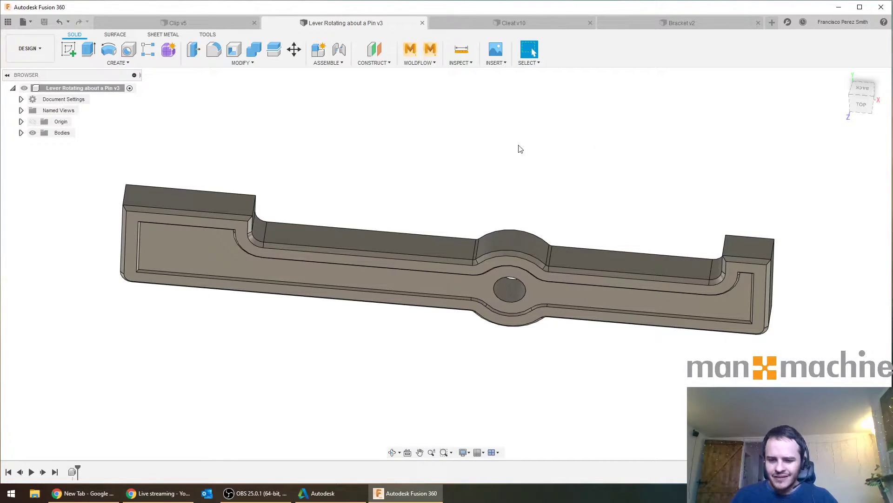
Create a Static Stress study for the lever in the Simulation workspace.
{"action": "left_click", "coordinate": [41, 48]}
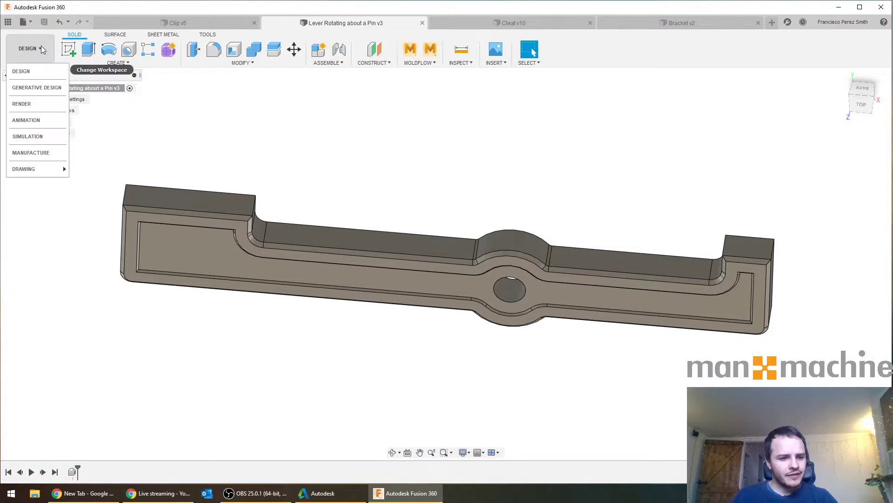
{"action": "left_click", "coordinate": [34, 136]}
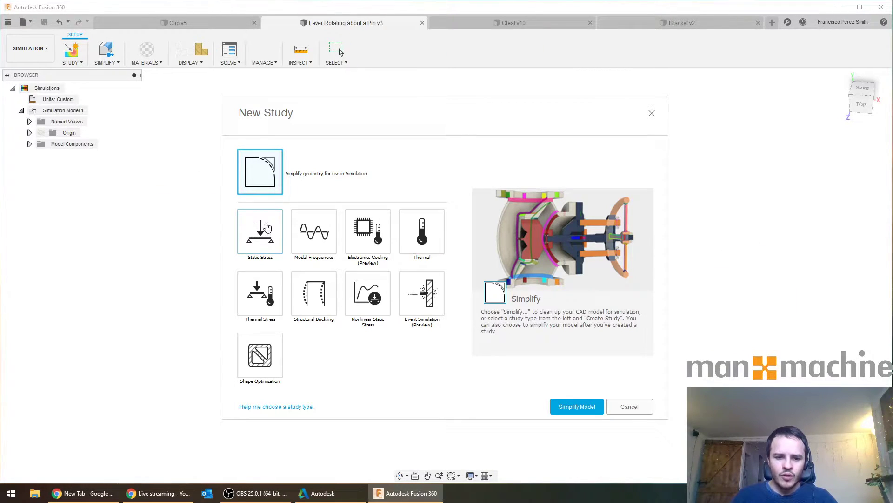
{"action": "left_click", "coordinate": [260, 231]}
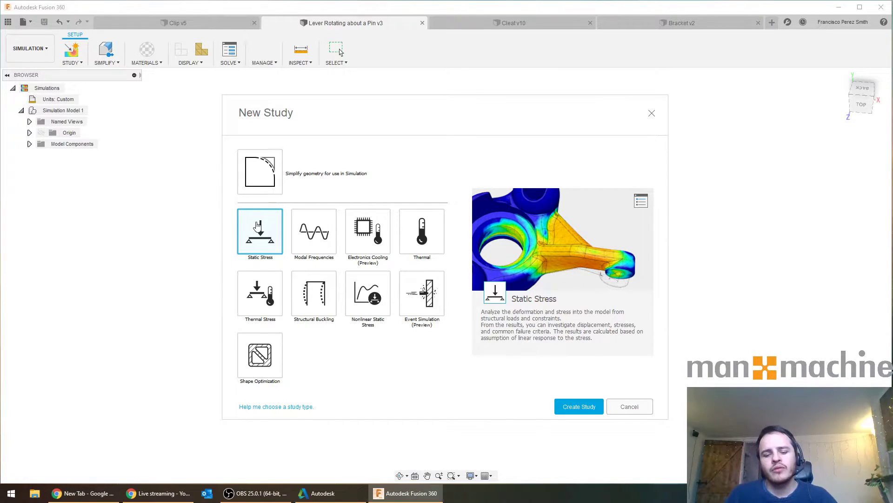
{"action": "left_click", "coordinate": [579, 407]}
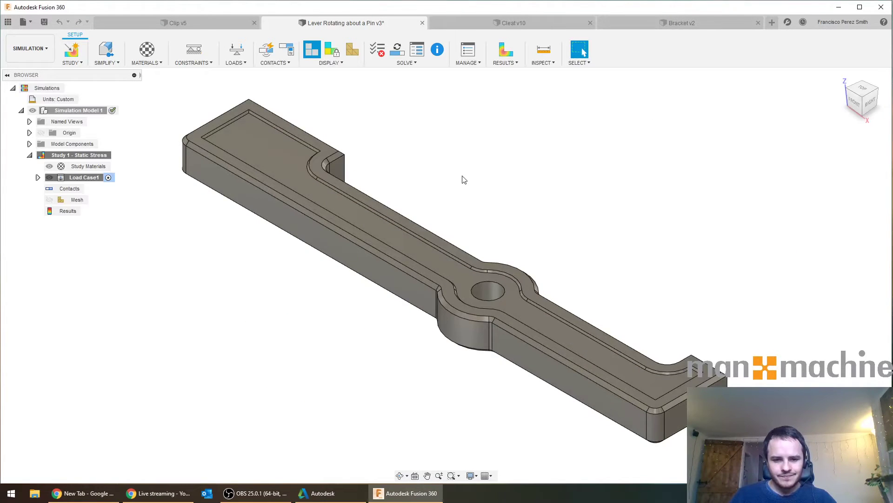
Override the lever's study material with Aluminum 6061, keeping Yield Strength as the safety factor basis.
{"action": "mouse_move", "coordinate": [458, 163]}
{"action": "middle_mouse_down", "text": "shift"}
{"action": "mouse_move", "coordinate": [445, 149]}
{"action": "mouse_move", "coordinate": [484, 202]}
{"action": "mouse_move", "coordinate": [458, 172]}
{"action": "middle_mouse_up", "text": "shift"}
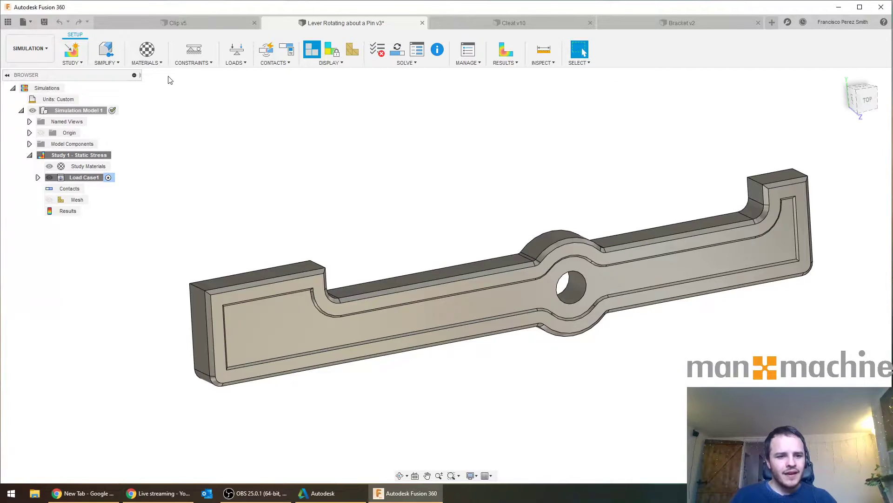
{"action": "left_click", "coordinate": [145, 62]}
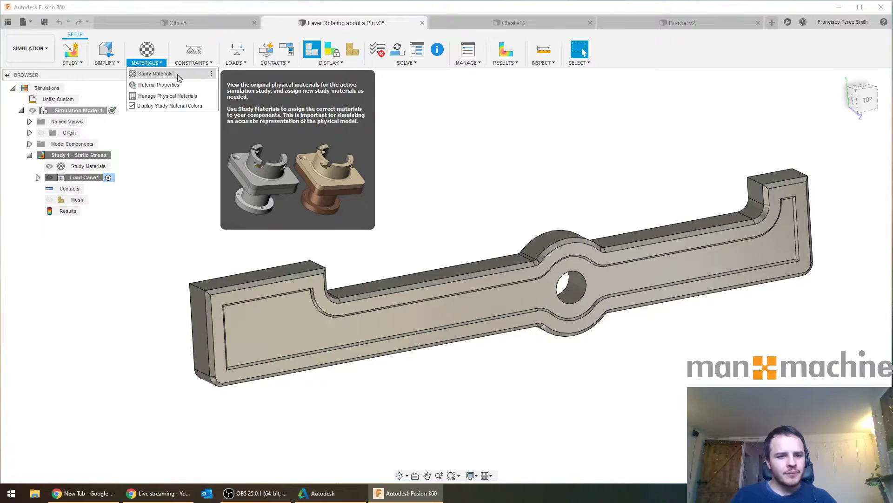
{"action": "left_click", "coordinate": [179, 74]}
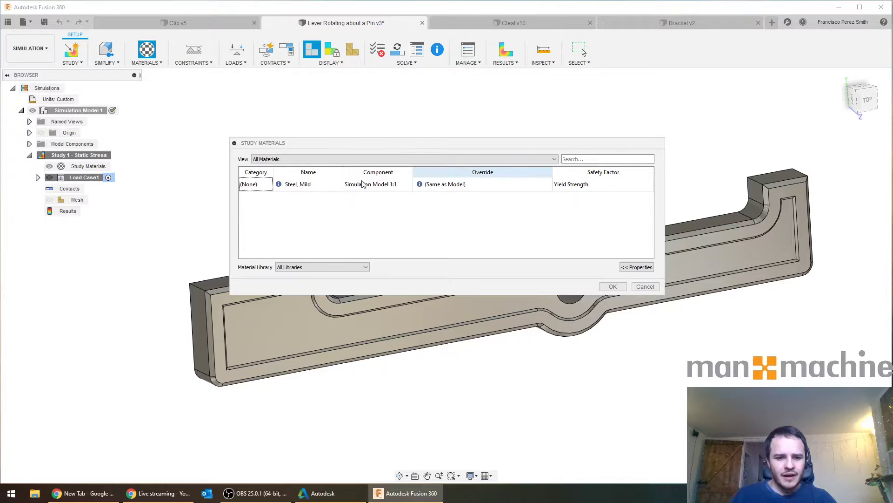
{"action": "left_click_drag", "start_coordinate": [360, 150], "coordinate": [222, 102]}
{"action": "left_click", "coordinate": [177, 141]}
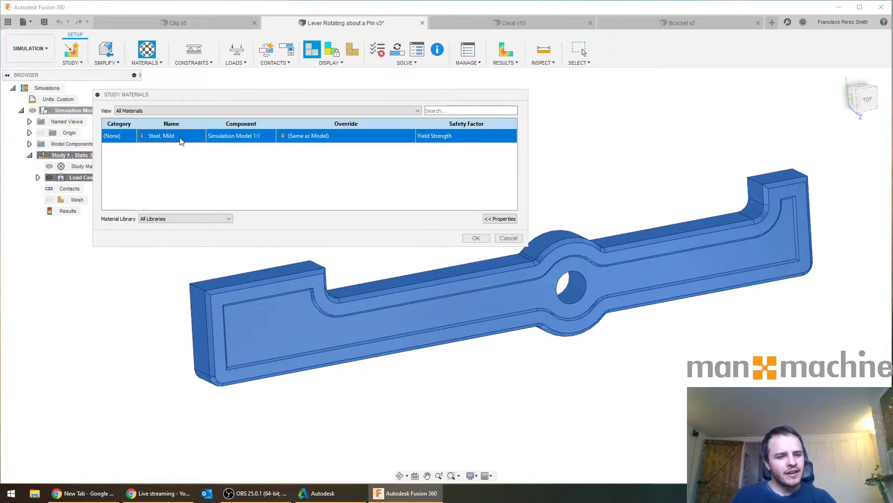
{"action": "left_click", "coordinate": [276, 182]}
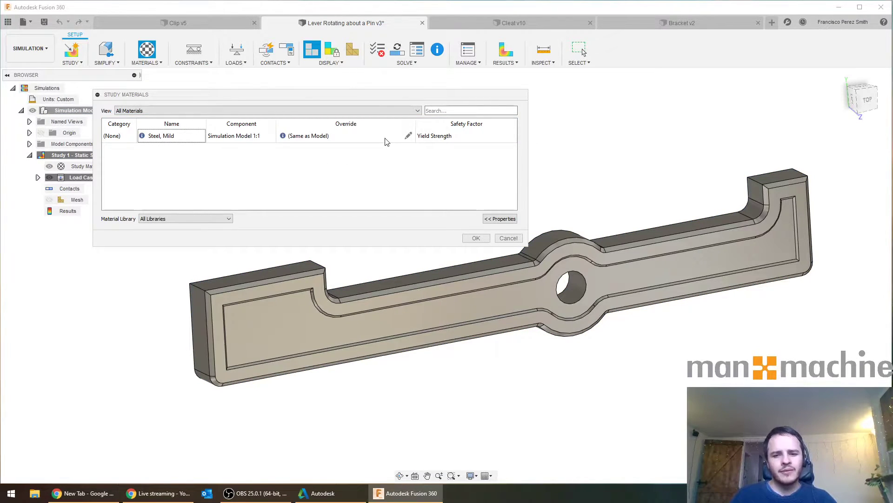
{"action": "left_click", "coordinate": [390, 140]}
{"action": "left_click", "coordinate": [411, 136]}
{"action": "left_click_drag", "start_coordinate": [411, 150], "coordinate": [412, 169]}
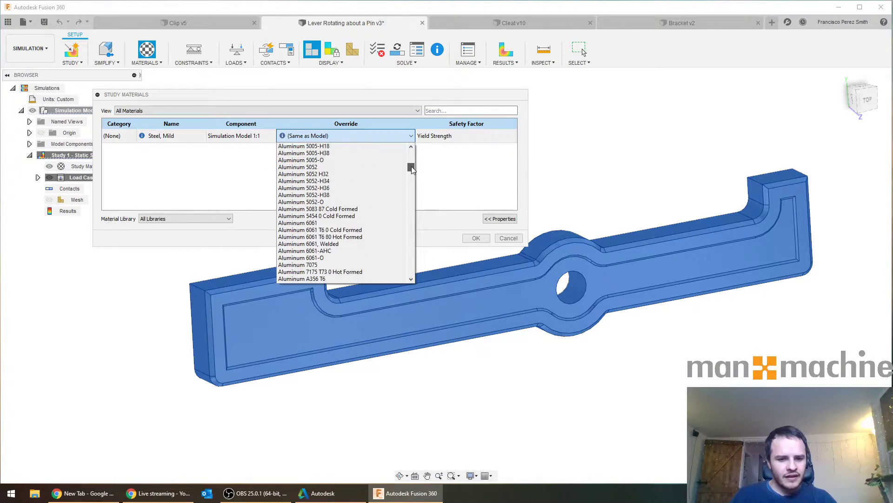
{"action": "left_click", "coordinate": [321, 223]}
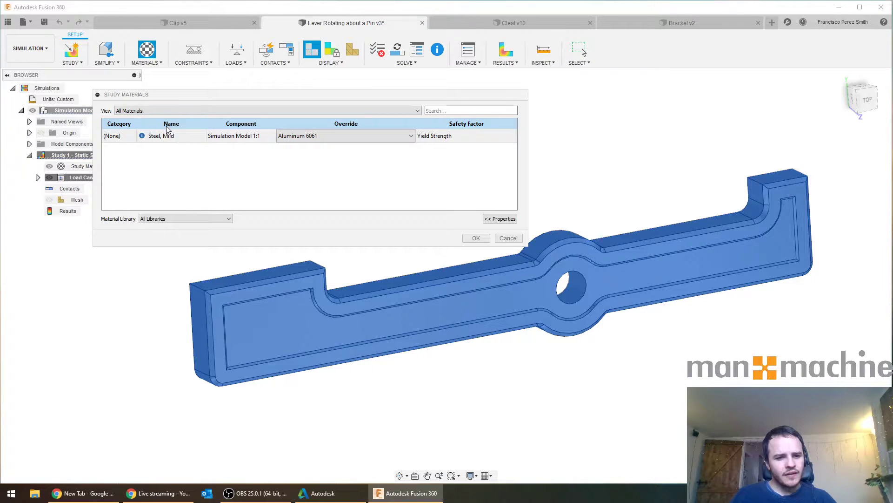
{"action": "left_click", "coordinate": [475, 239]}
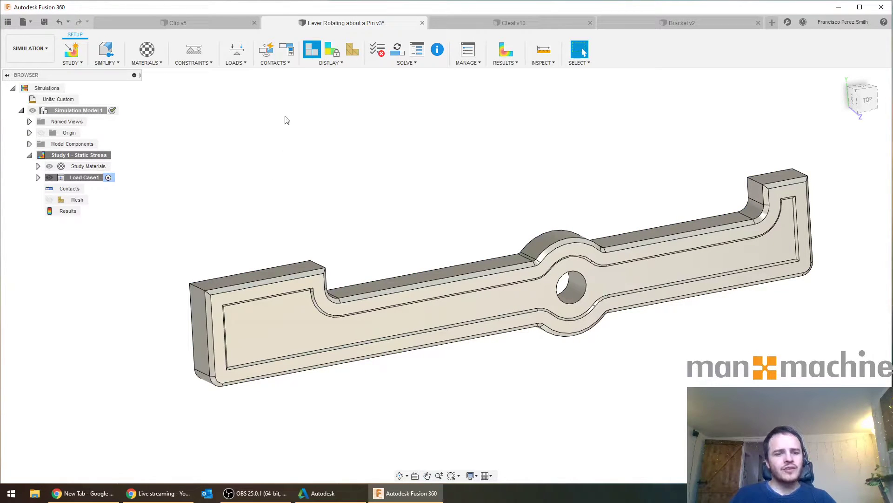
Apply a Pin constraint to the central hole's cylindrical face, fixing Radial and Axial and leaving Tangential free.
{"action": "left_click", "coordinate": [194, 66]}
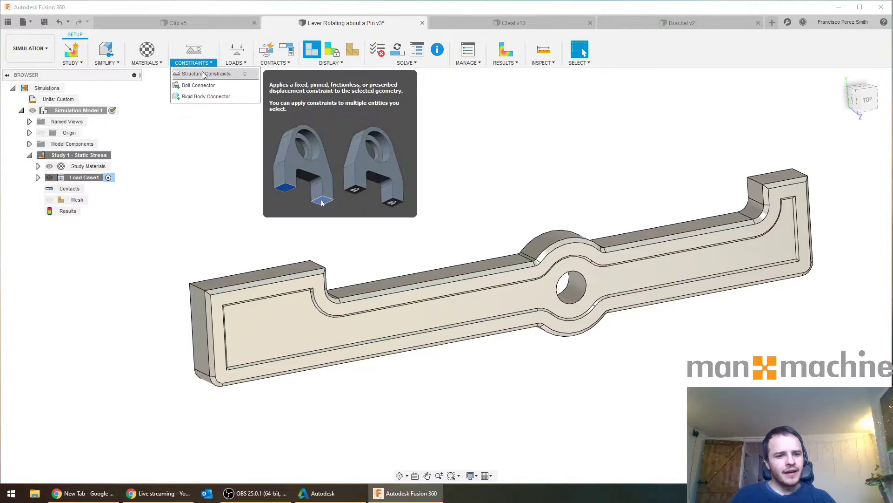
{"action": "left_click", "coordinate": [206, 73]}
{"action": "middle_click_drag", "start_coordinate": [514, 125], "coordinate": [455, 125]}
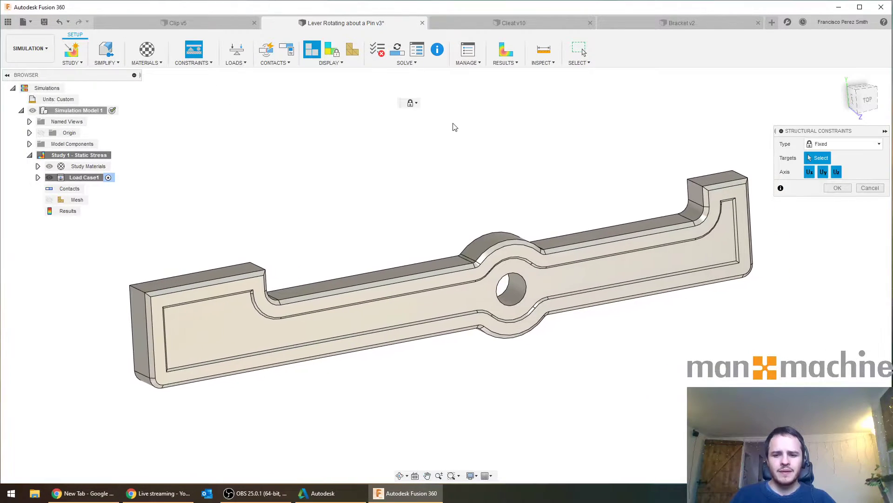
{"action": "left_click", "coordinate": [852, 145]}
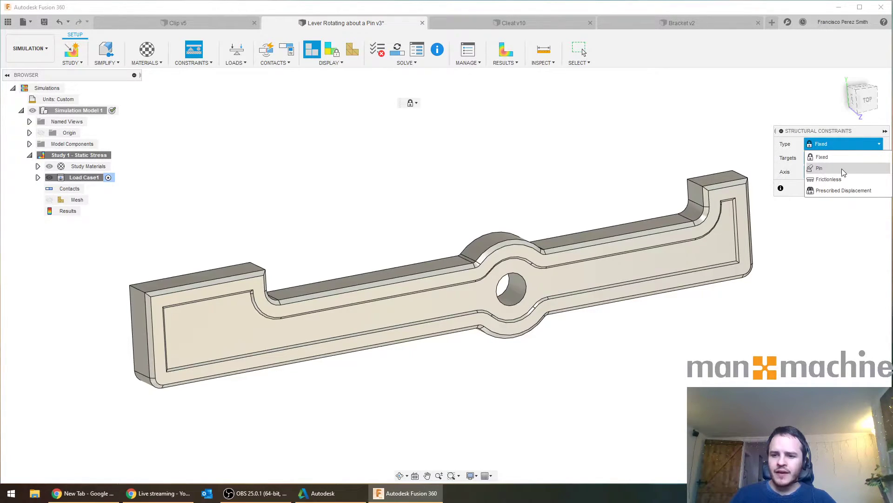
{"action": "left_click", "coordinate": [821, 170]}
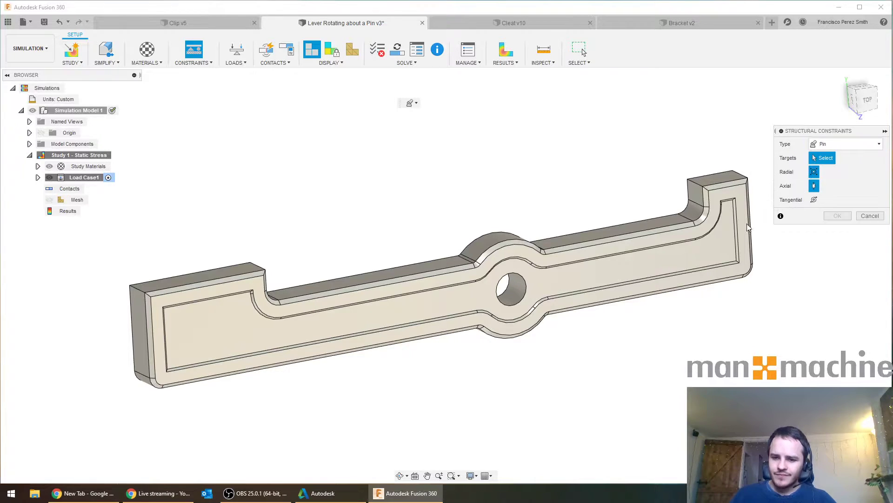
{"action": "left_click", "coordinate": [519, 293]}
{"action": "middle_click_drag", "start_coordinate": [600, 178], "coordinate": [598, 155]}
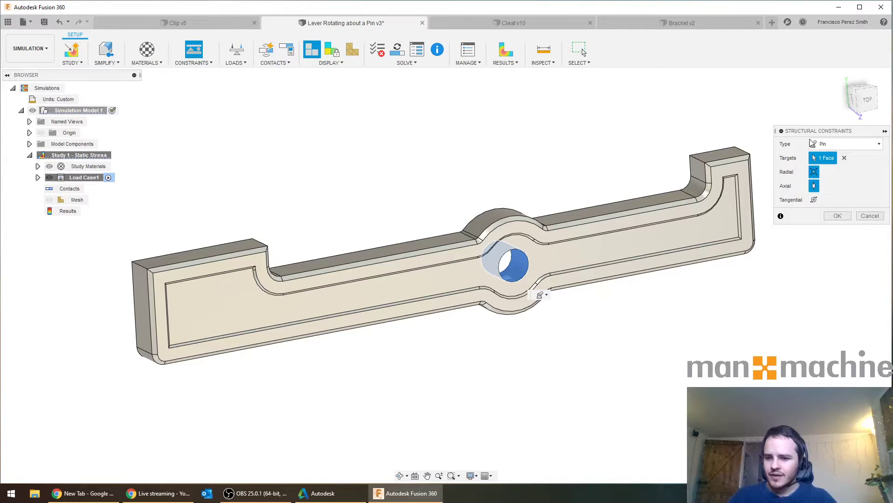
{"action": "middle_click_drag", "start_coordinate": [654, 175], "coordinate": [644, 183], "text": "shift"}
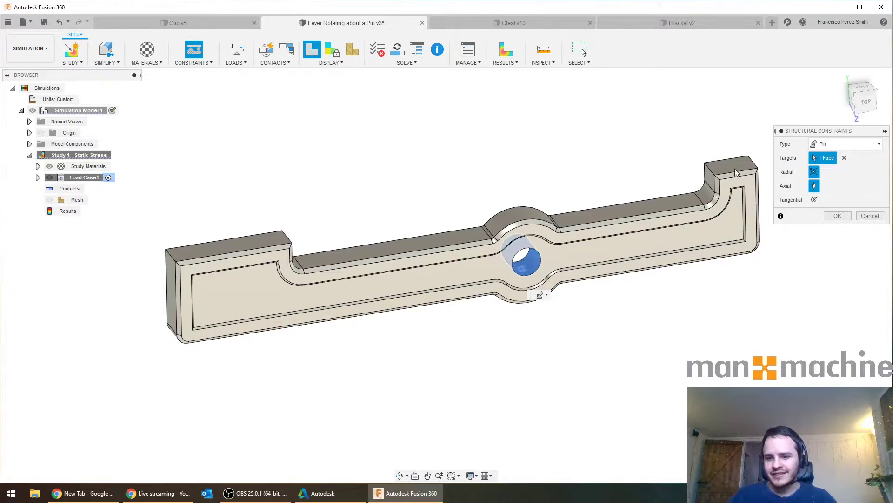
{"action": "left_click", "coordinate": [814, 200]}
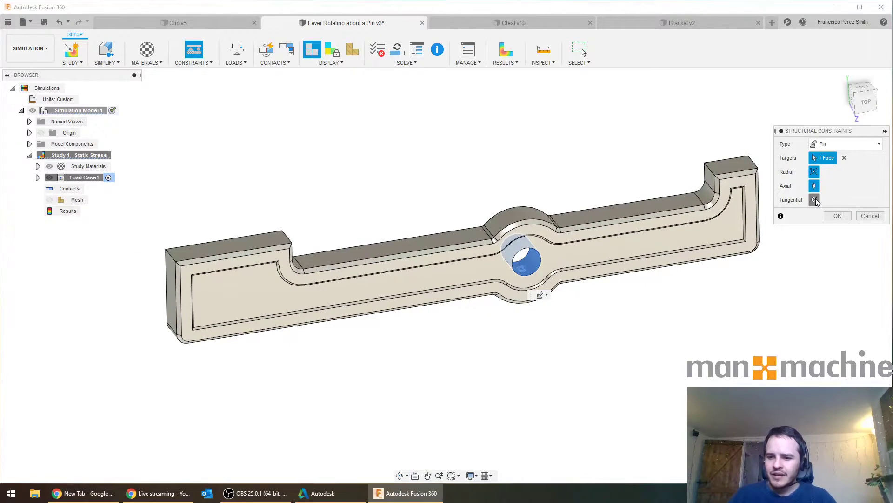
{"action": "left_click", "coordinate": [814, 199]}
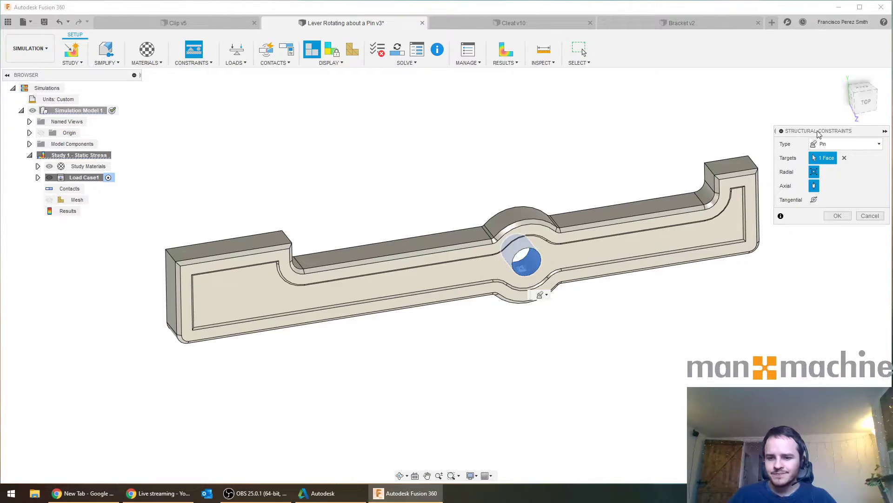
{"action": "left_click", "coordinate": [815, 185]}
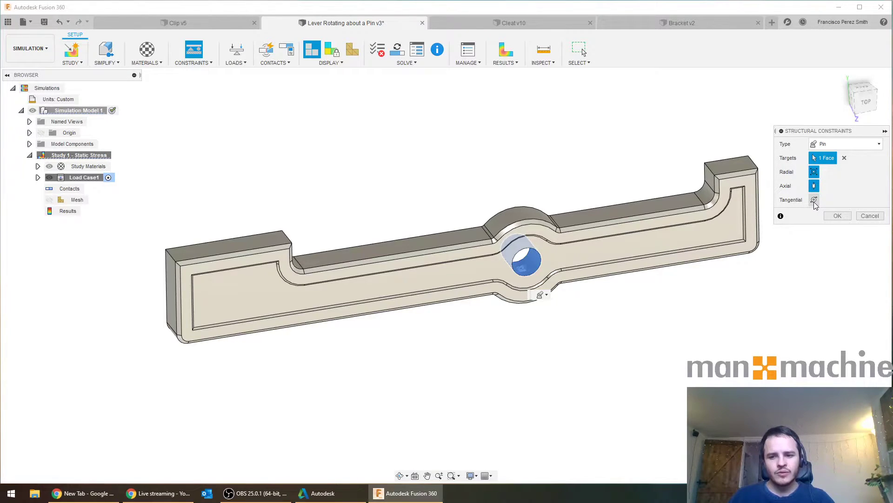
{"action": "left_click", "coordinate": [837, 217]}
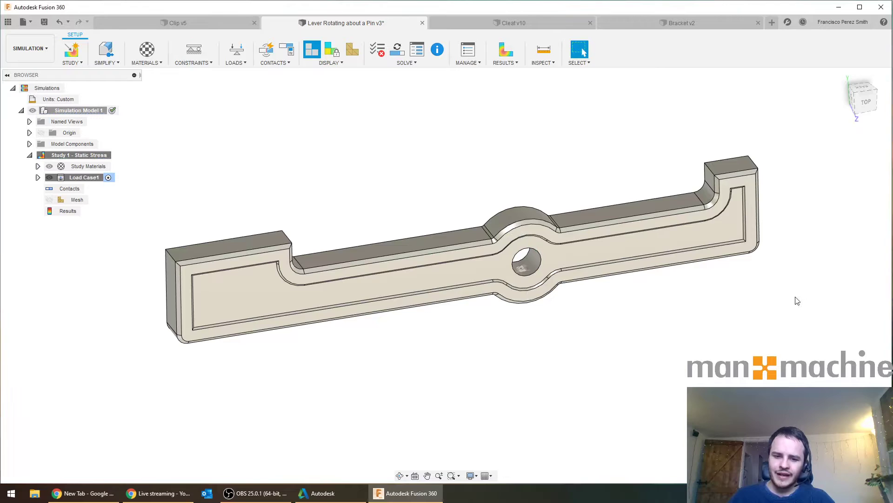
Apply a Frictionless constraint to the upper face of the lever's shorter raised end.
{"action": "middle_click_drag", "start_coordinate": [760, 252], "coordinate": [749, 258]}
{"action": "scroll", "coordinate": [750, 258], "scroll_direction": "down", "scroll_amount": 1}
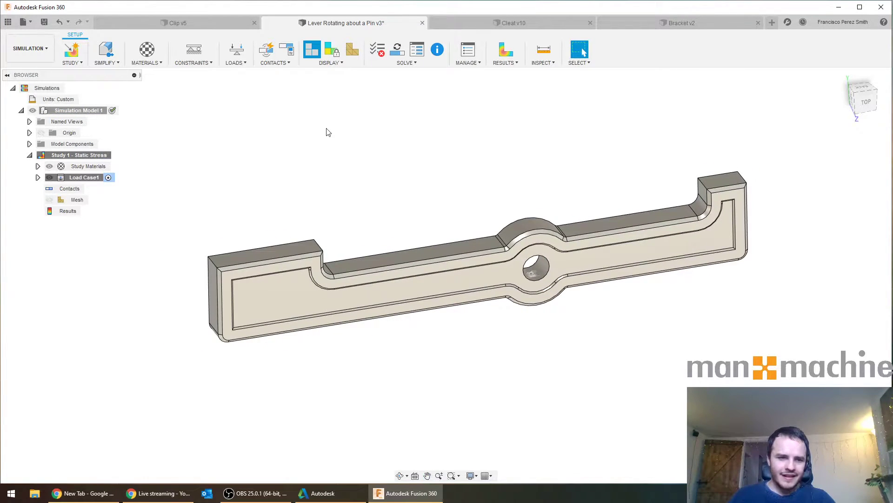
{"action": "left_click", "coordinate": [196, 52]}
{"action": "left_click", "coordinate": [845, 144]}
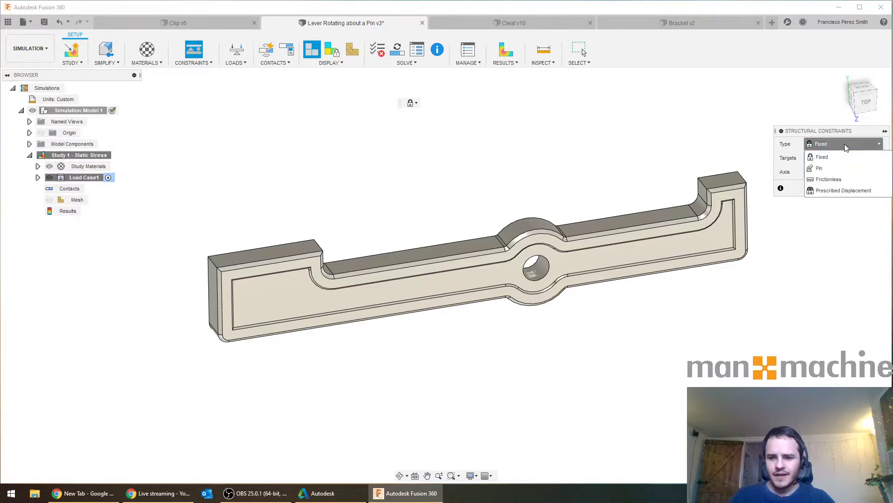
{"action": "left_click", "coordinate": [835, 180]}
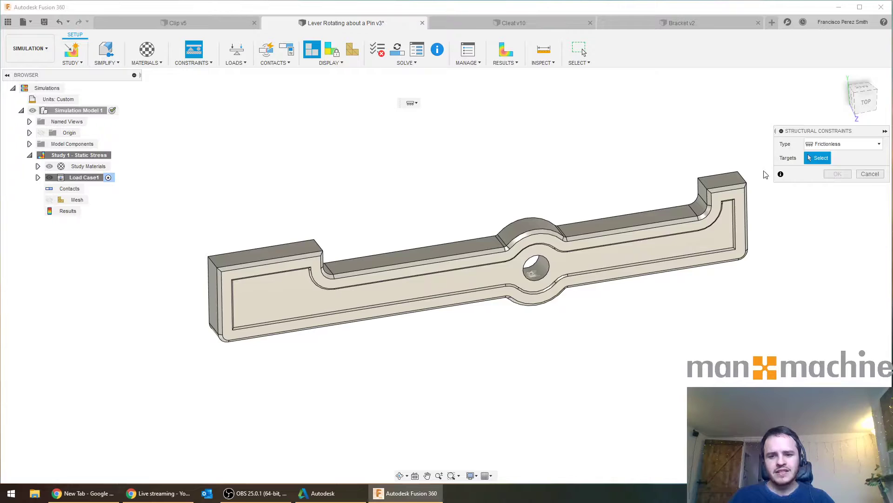
{"action": "left_click", "coordinate": [728, 181]}
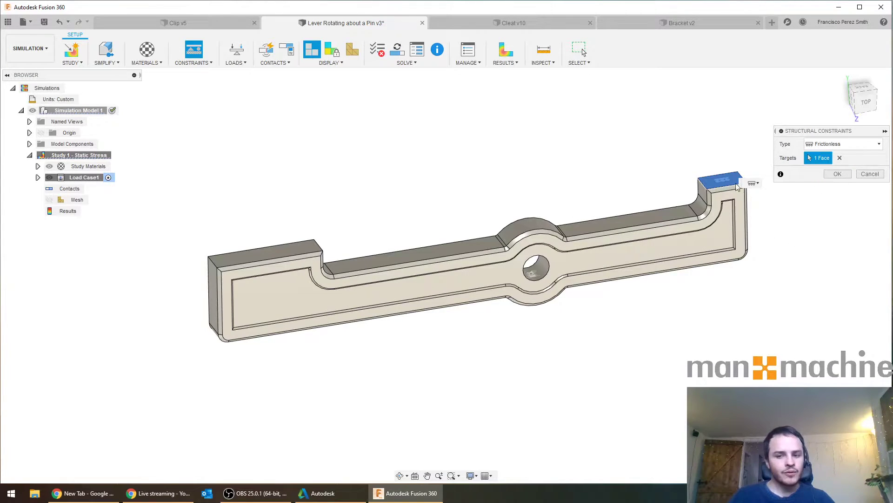
{"action": "left_click", "coordinate": [837, 175]}
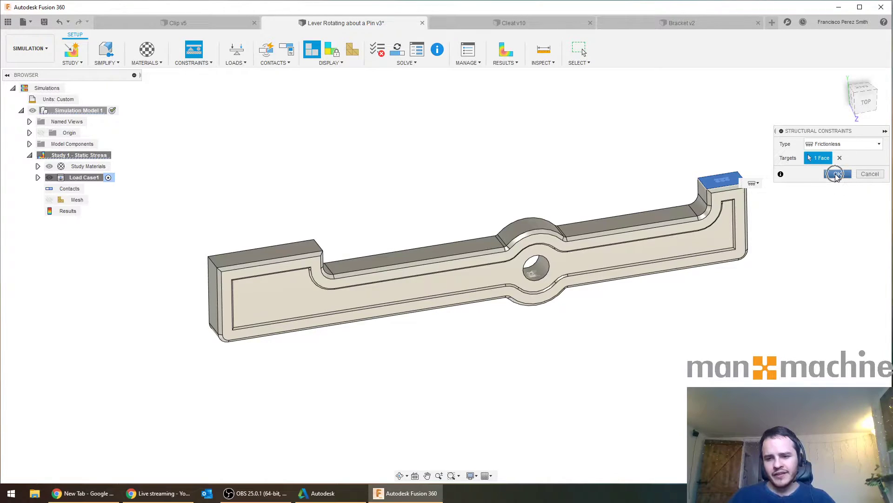
Apply a 200 N force acting downward on the upper face of the lever's longer raised end.
{"action": "middle_click_drag", "start_coordinate": [525, 130], "coordinate": [548, 123]}
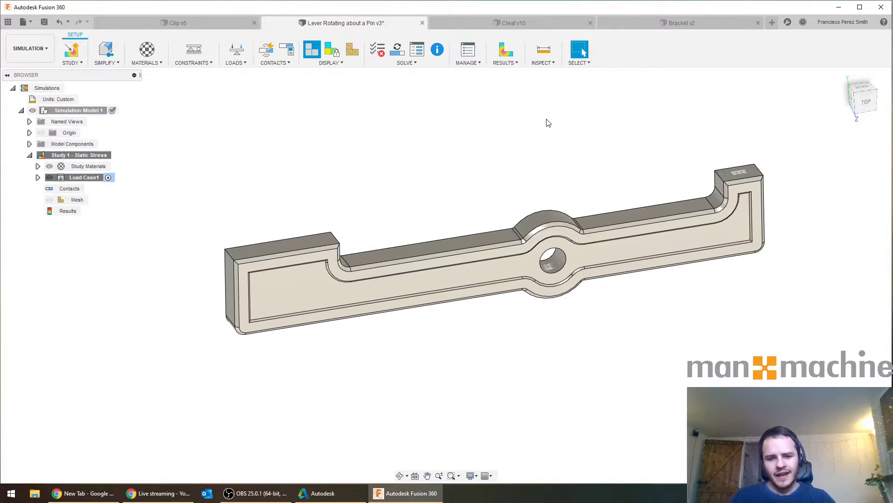
{"action": "left_click", "coordinate": [240, 48]}
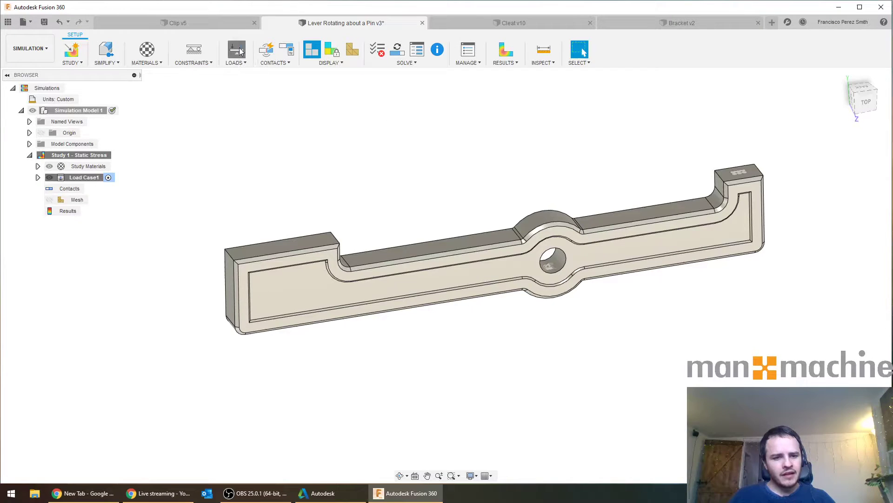
{"action": "left_click", "coordinate": [287, 245]}
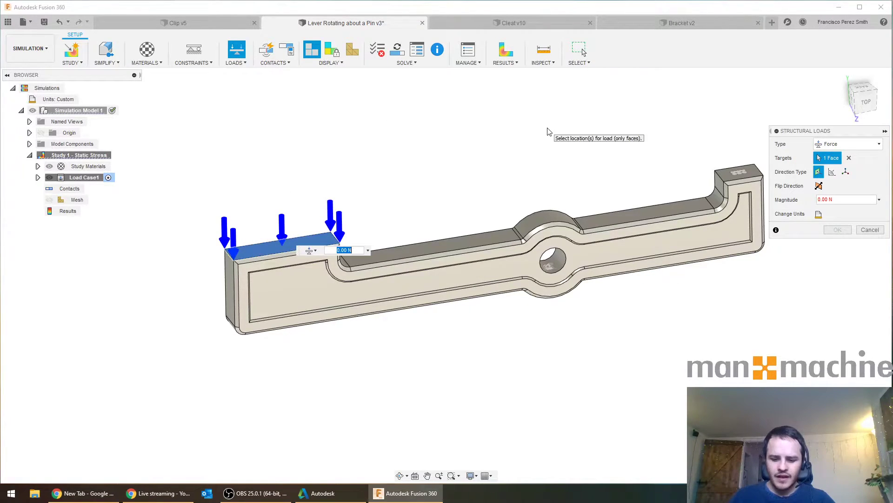
{"action": "type", "text": "20"}
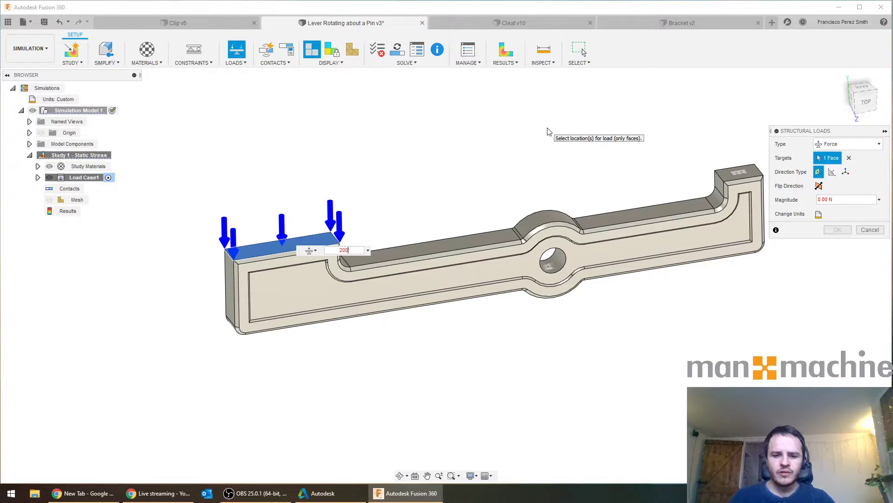
{"action": "type", "text": "0"}
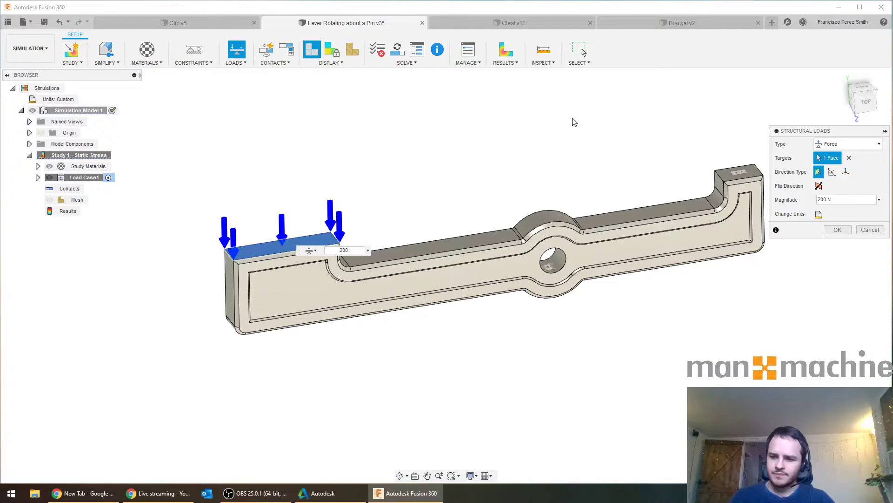
{"action": "left_click", "coordinate": [837, 230]}
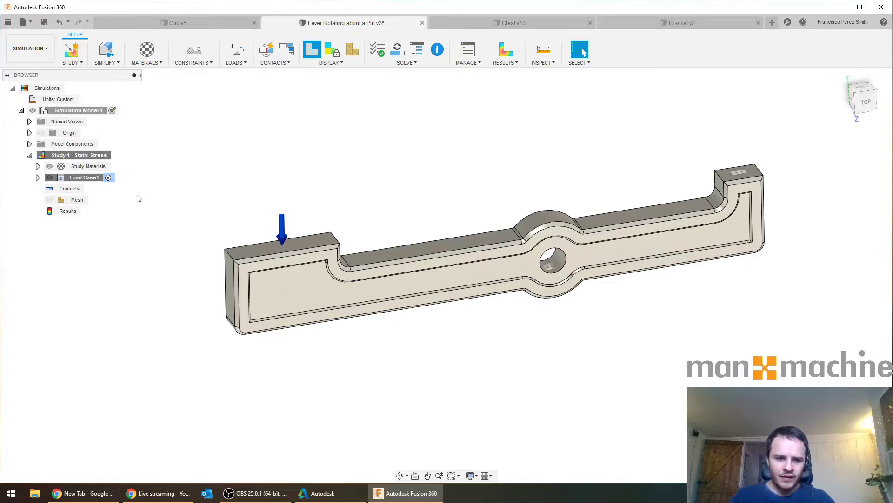
Generate the lever's mesh with the default 10% model-based element size.
{"action": "right_click", "coordinate": [84, 201]}
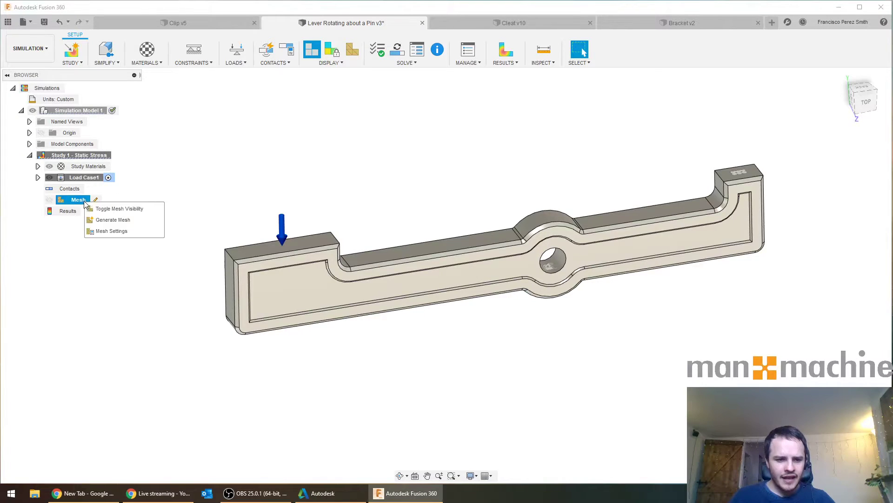
{"action": "left_click", "coordinate": [133, 225]}
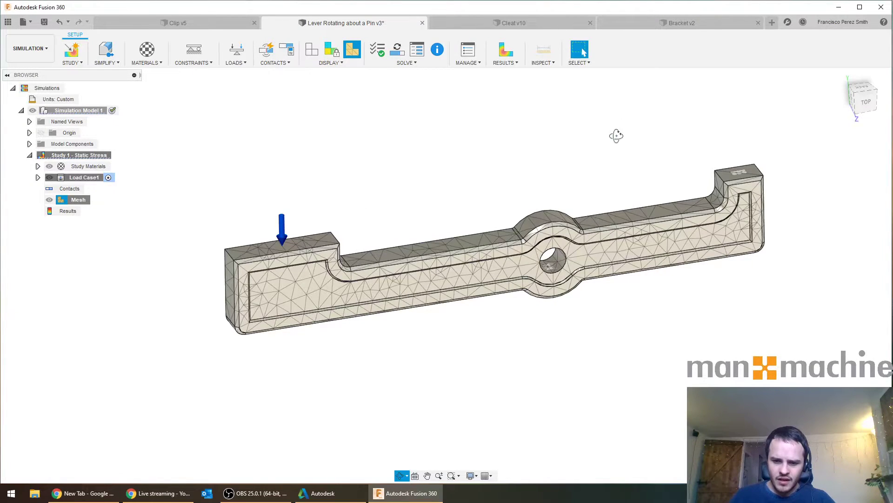
{"action": "middle_click_drag", "start_coordinate": [618, 137], "coordinate": [602, 136], "text": "shift"}
Reduce the mesh's model-based average element size to about midway between 1% and 10% and regenerate the mesh.
{"action": "right_click", "coordinate": [77, 200]}
{"action": "left_click", "coordinate": [105, 229]}
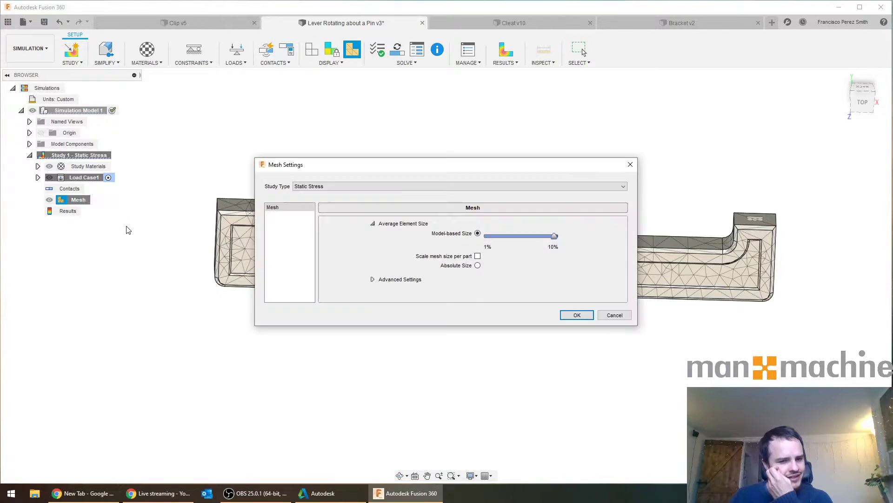
{"action": "left_click", "coordinate": [478, 266]}
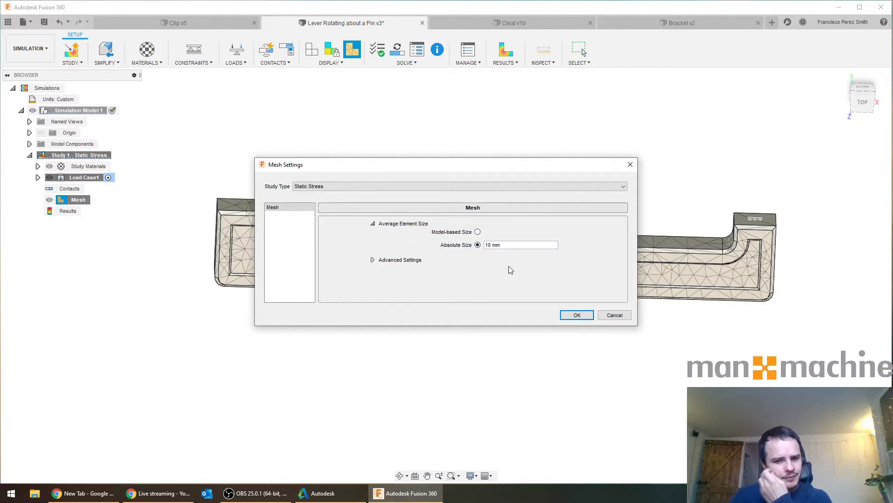
{"action": "left_click", "coordinate": [477, 232]}
{"action": "left_click_drag", "start_coordinate": [540, 237], "coordinate": [518, 237]}
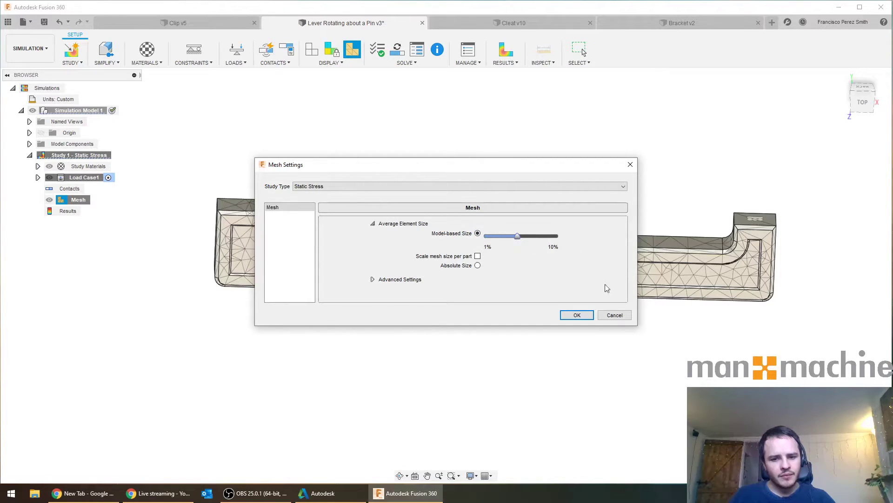
{"action": "left_click", "coordinate": [577, 315]}
{"action": "right_click", "coordinate": [96, 201]}
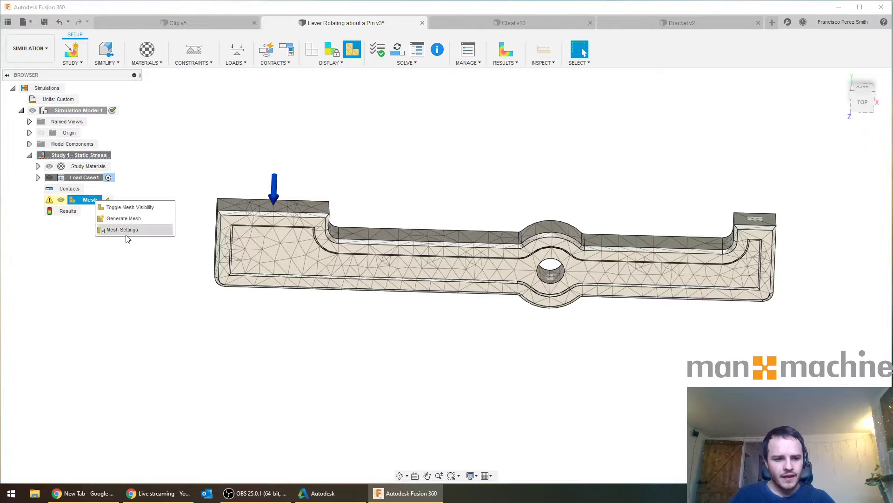
{"action": "left_click", "coordinate": [123, 218]}
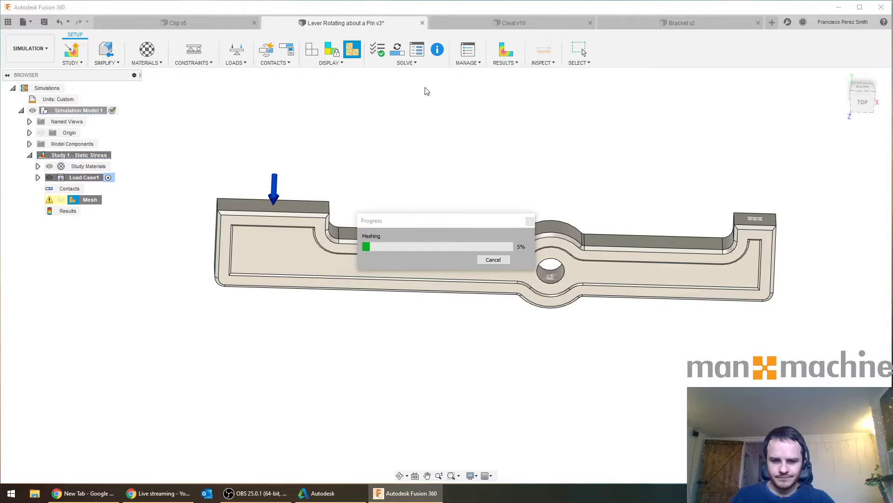
{"action": "mouse_move", "coordinate": [416, 158]}
{"action": "middle_mouse_down", "text": "shift"}
{"action": "mouse_move", "coordinate": [431, 132]}
{"action": "mouse_move", "coordinate": [431, 155]}
{"action": "middle_mouse_up", "text": "shift"}
Refine the mesh by setting the model-based average element size close to 1%, and regenerate it.
{"action": "right_click", "coordinate": [85, 207]}
{"action": "left_click", "coordinate": [126, 231]}
{"action": "left_click_drag", "start_coordinate": [521, 239], "coordinate": [493, 240]}
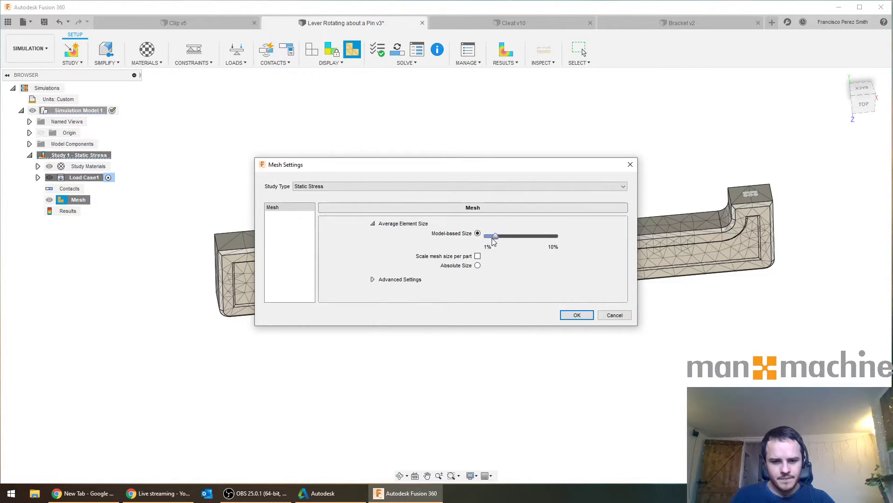
{"action": "left_click", "coordinate": [576, 315]}
{"action": "left_click", "coordinate": [508, 272]}
{"action": "right_click", "coordinate": [89, 203]}
{"action": "left_click", "coordinate": [128, 220]}
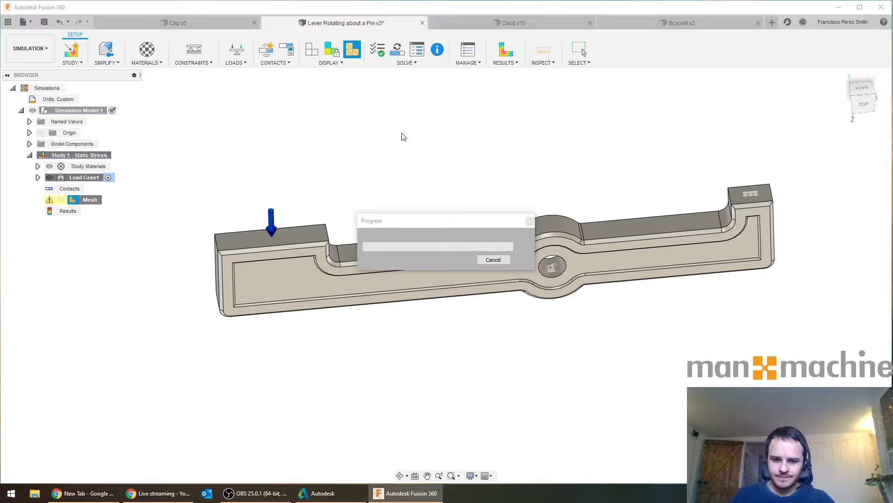
{"action": "left_click", "coordinate": [440, 156]}
{"action": "middle_click_drag", "start_coordinate": [440, 156], "coordinate": [432, 131], "text": "shift"}
{"action": "scroll", "coordinate": [460, 154], "scroll_direction": "up", "scroll_amount": 1}
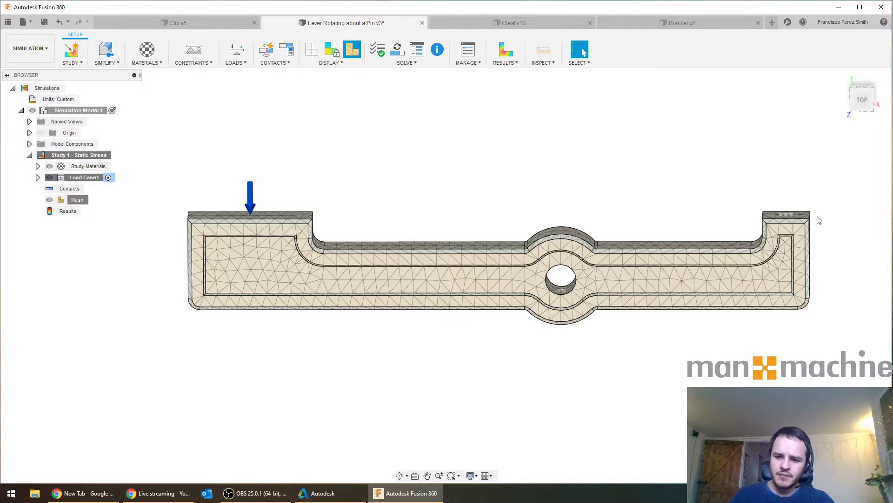
Solve the static stress study locally and display its Von Mises stress result.
{"action": "left_click", "coordinate": [399, 52]}
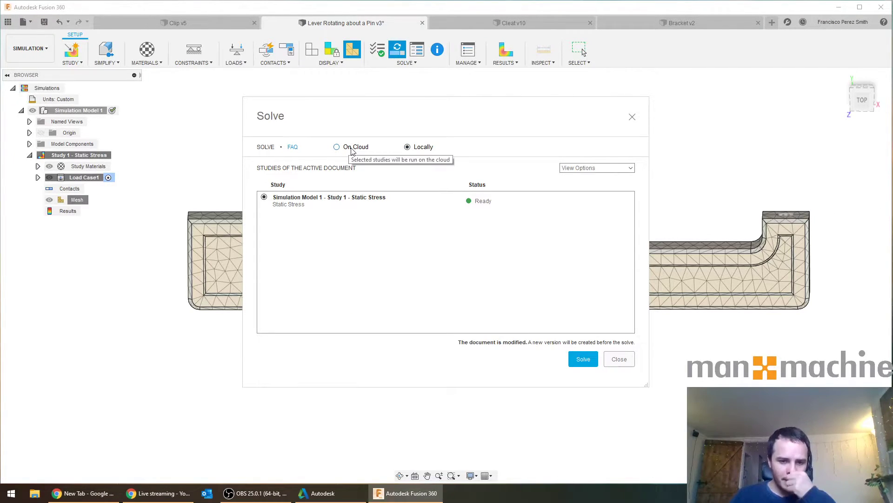
{"action": "left_click", "coordinate": [583, 359]}
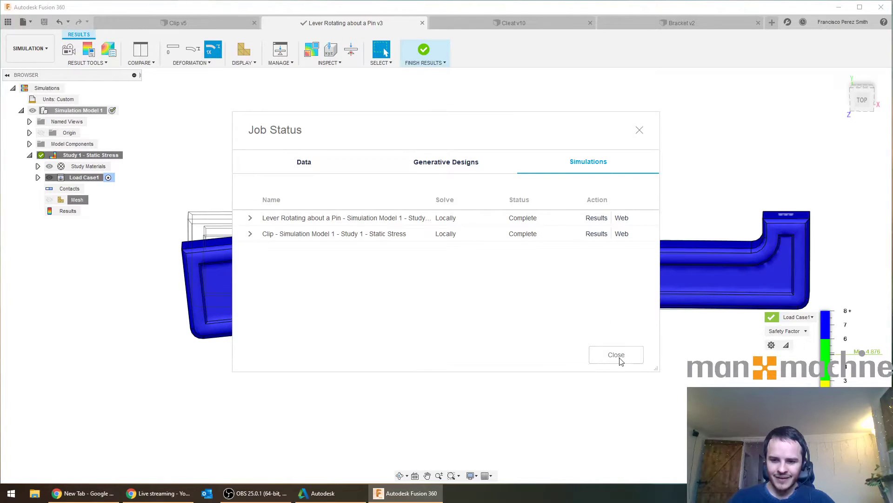
{"action": "left_click", "coordinate": [618, 355]}
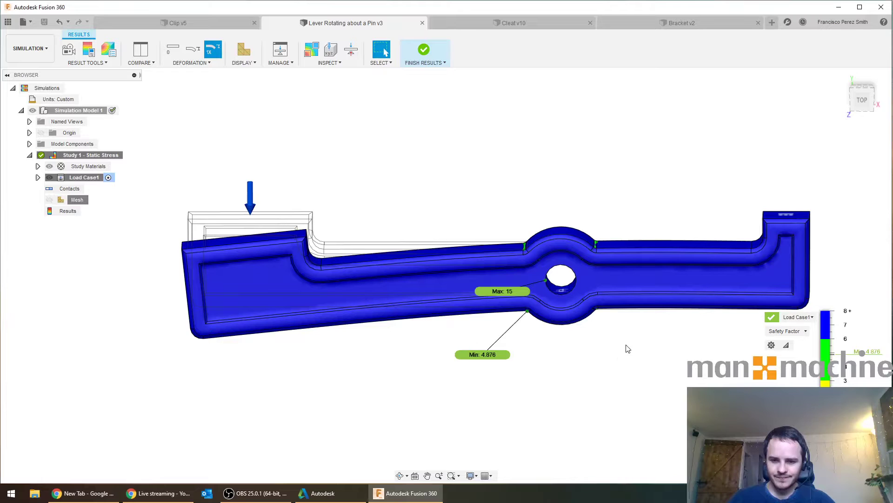
{"action": "left_click", "coordinate": [796, 331]}
{"action": "left_click", "coordinate": [788, 355]}
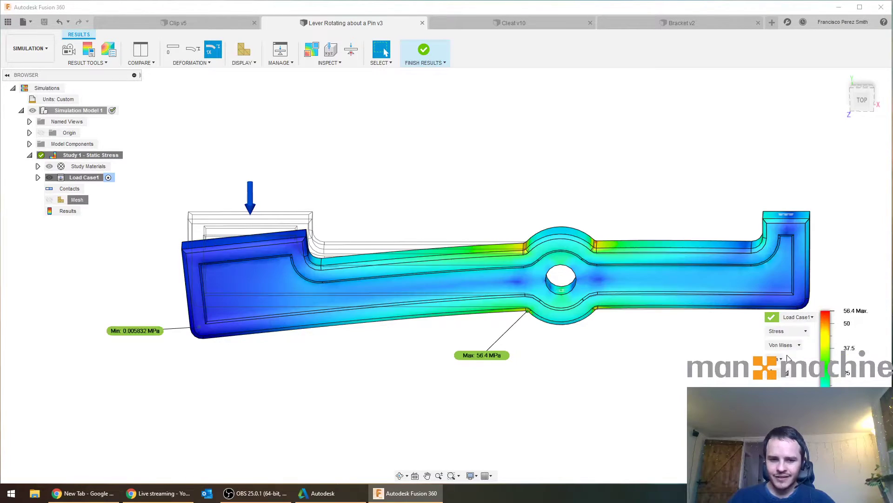
Play the load animation of the lever's Von Mises stress result in the top view.
{"action": "mouse_move", "coordinate": [505, 231]}
{"action": "middle_mouse_down", "text": "shift"}
{"action": "mouse_move", "coordinate": [506, 205]}
{"action": "mouse_move", "coordinate": [510, 227]}
{"action": "middle_mouse_up", "text": "shift"}
{"action": "left_click", "coordinate": [863, 98]}
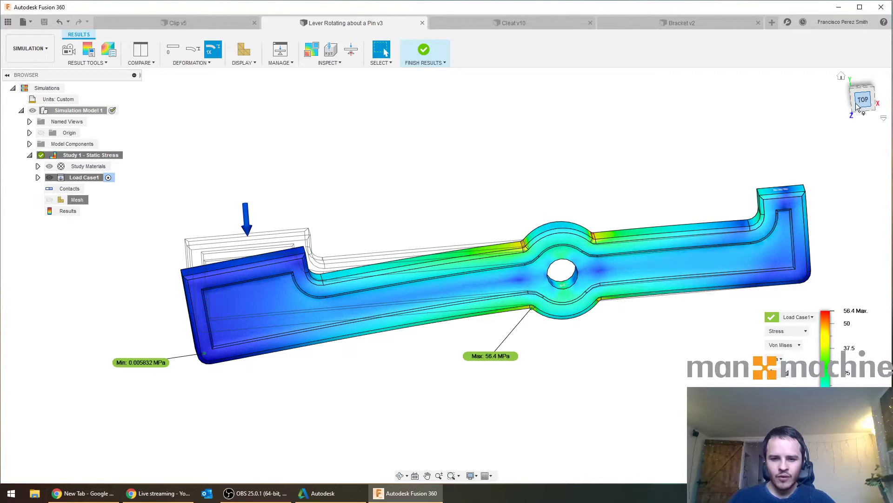
{"action": "scroll", "coordinate": [566, 276], "scroll_direction": "up", "scroll_amount": 5}
{"action": "scroll", "coordinate": [565, 276], "scroll_direction": "up", "scroll_amount": 2}
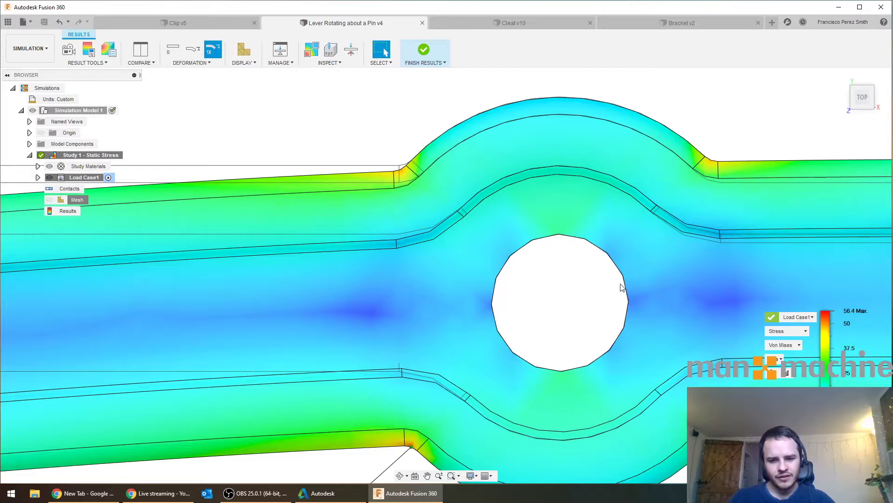
{"action": "scroll", "coordinate": [605, 282], "scroll_direction": "down", "scroll_amount": 4}
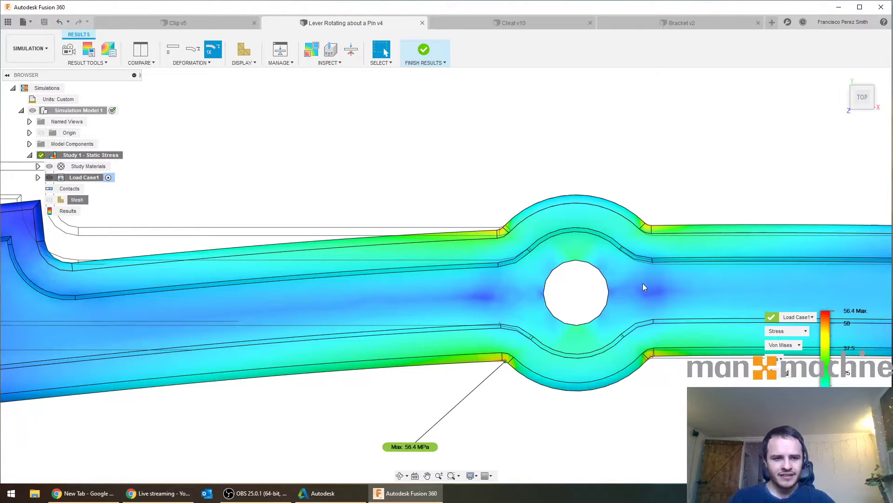
{"action": "scroll", "coordinate": [644, 287], "scroll_direction": "down", "scroll_amount": 5}
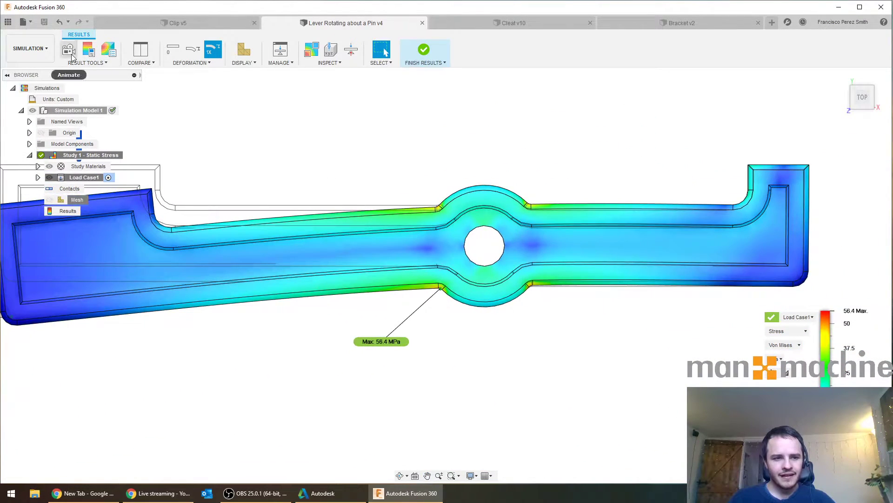
{"action": "left_click", "coordinate": [70, 55]}
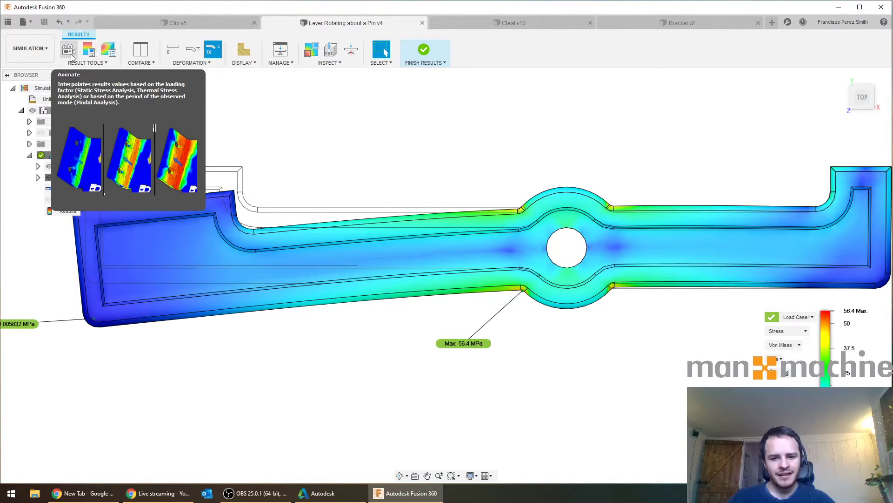
{"action": "left_click", "coordinate": [69, 52]}
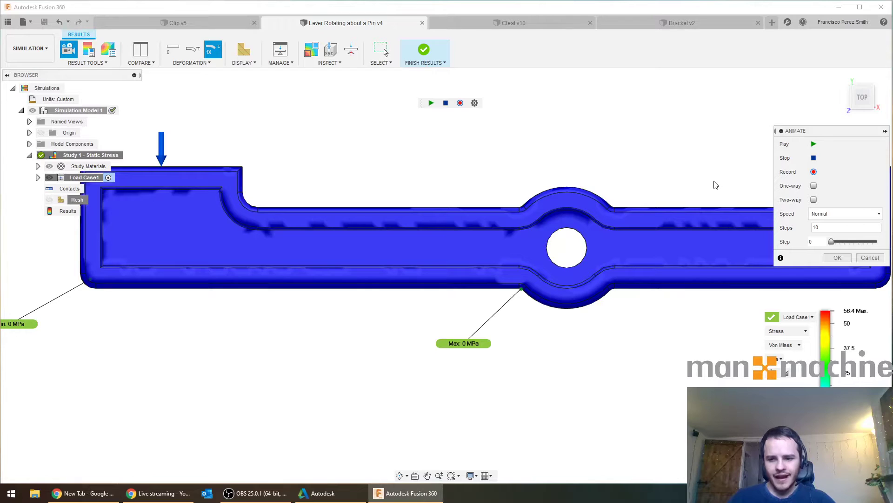
{"action": "left_click", "coordinate": [814, 144]}
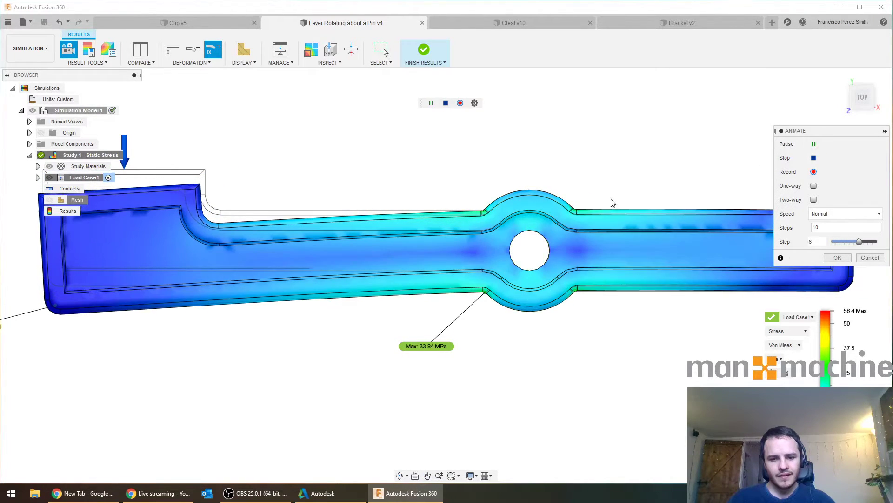
Replay the stress animation as two-way at the Fastest speed, watch the whole lever deform, and close the animation.
{"action": "scroll", "coordinate": [525, 243], "scroll_direction": "up", "scroll_amount": 8}
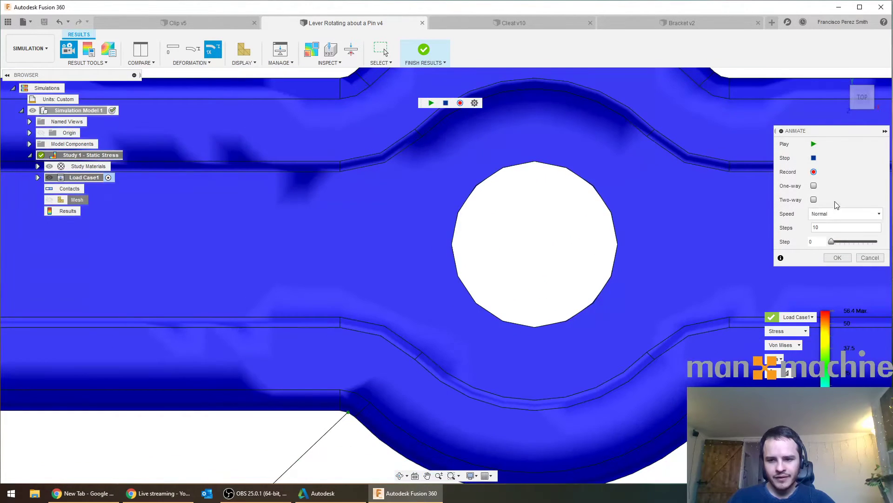
{"action": "left_click", "coordinate": [813, 199]}
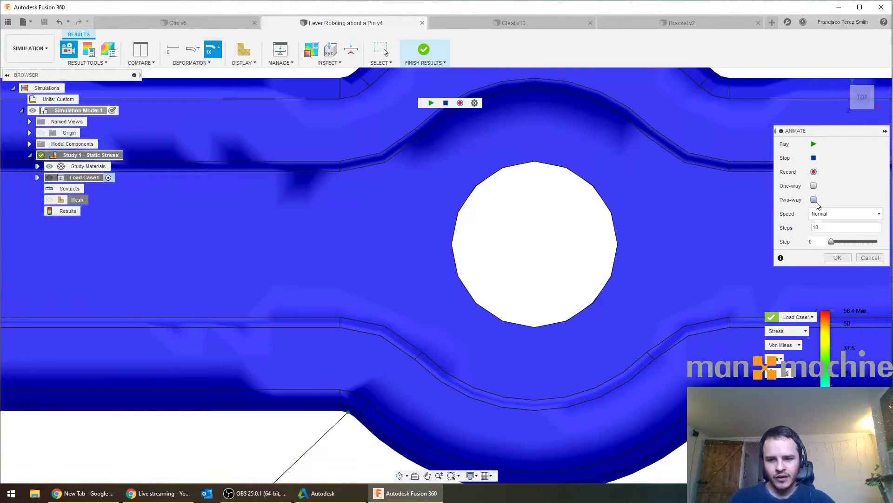
{"action": "left_click", "coordinate": [838, 214]}
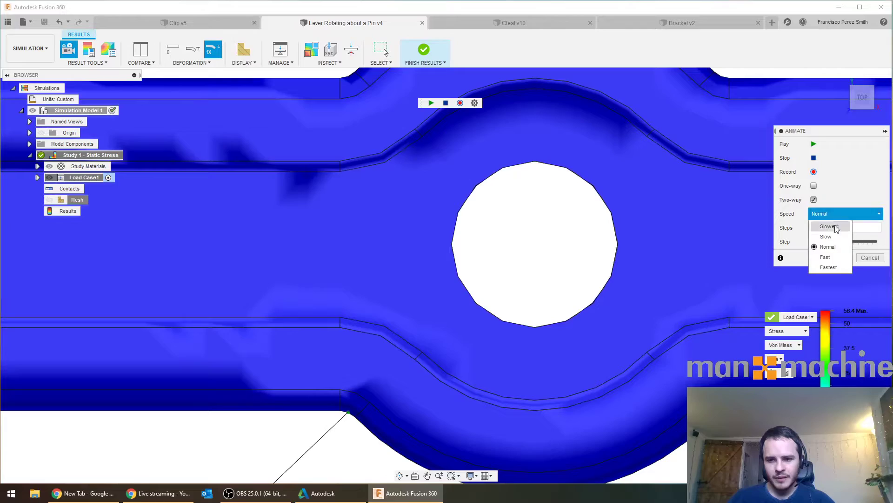
{"action": "left_click", "coordinate": [828, 268]}
{"action": "left_click", "coordinate": [814, 145]}
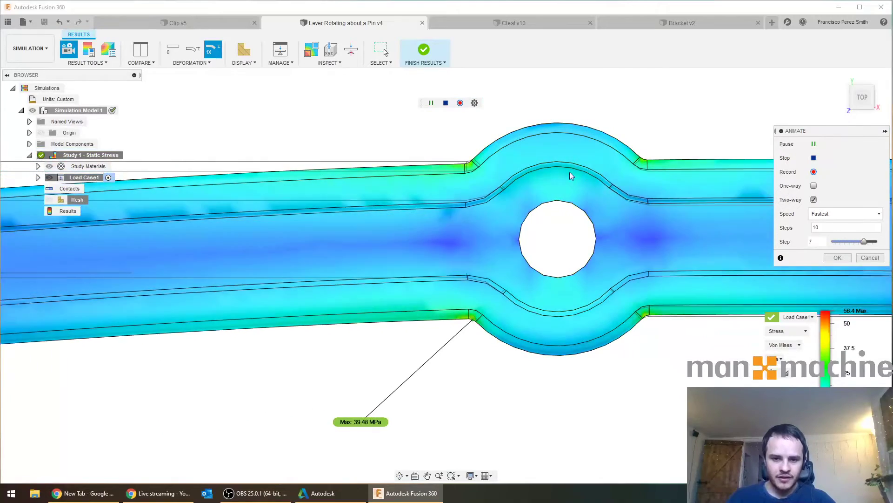
{"action": "scroll", "coordinate": [455, 257], "scroll_direction": "down", "scroll_amount": 3}
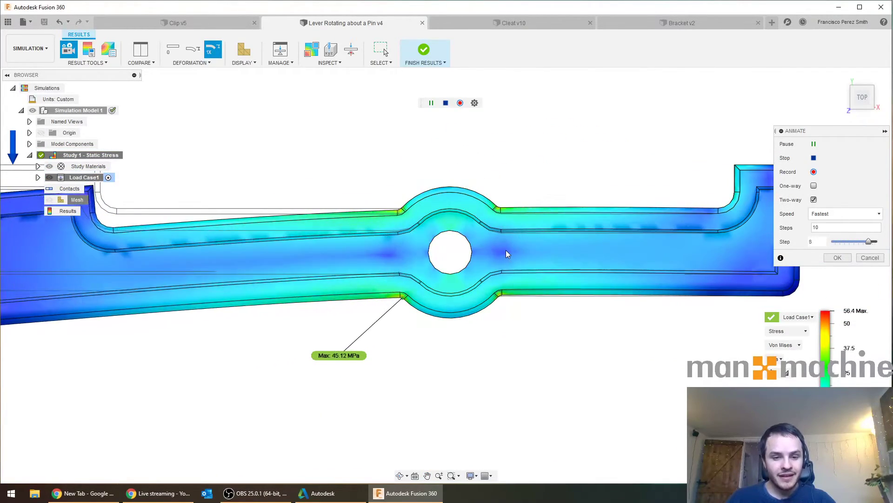
{"action": "middle_click_drag", "start_coordinate": [493, 222], "coordinate": [611, 258]}
{"action": "scroll", "coordinate": [601, 259], "scroll_direction": "down", "scroll_amount": 2}
{"action": "scroll", "coordinate": [567, 227], "scroll_direction": "down", "scroll_amount": 1}
{"action": "middle_click_drag", "start_coordinate": [565, 227], "coordinate": [510, 223]}
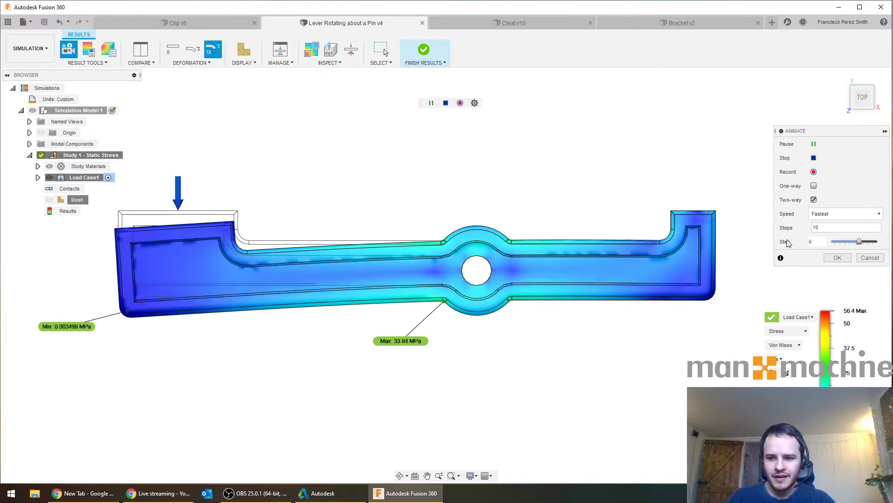
{"action": "left_click", "coordinate": [862, 258]}
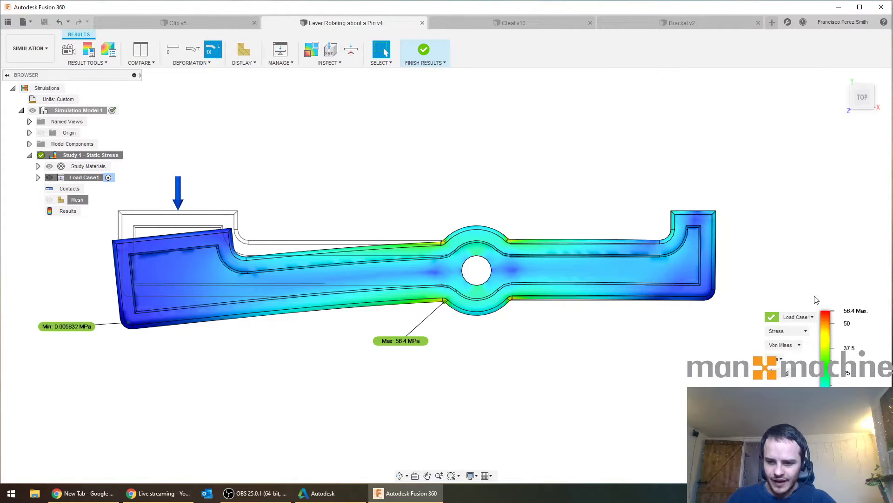
Examine the maximum Von Mises stress location on the lever's lower edge, where the arm meets the pin boss.
{"action": "left_click", "coordinate": [802, 331]}
{"action": "left_click", "coordinate": [794, 353]}
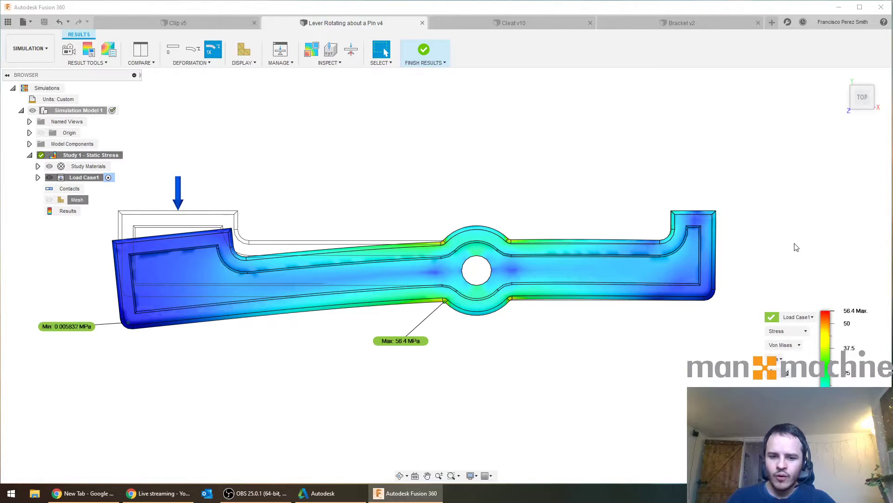
{"action": "middle_click_drag", "start_coordinate": [795, 243], "coordinate": [757, 266], "text": "shift"}
{"action": "middle_click_drag", "start_coordinate": [494, 325], "coordinate": [484, 276], "text": "shift"}
{"action": "scroll", "coordinate": [446, 296], "scroll_direction": "up", "scroll_amount": 3}
{"action": "scroll", "coordinate": [446, 296], "scroll_direction": "up", "scroll_amount": 3}
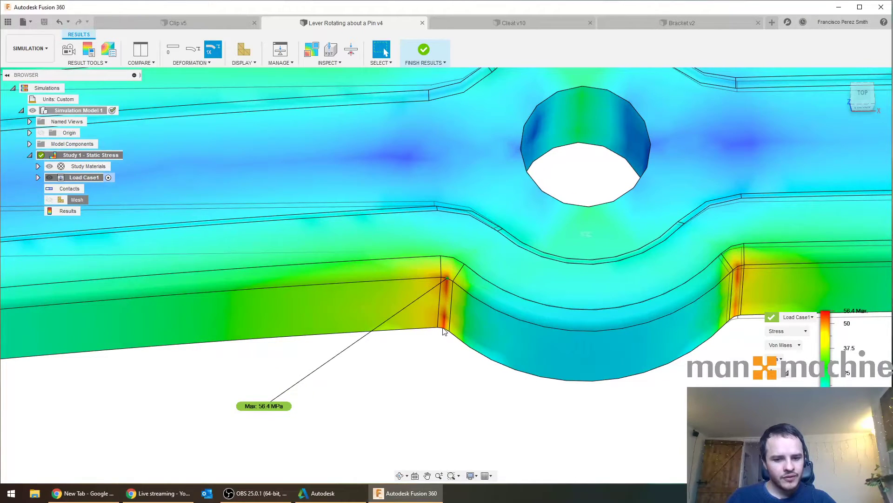
{"action": "scroll", "coordinate": [448, 318], "scroll_direction": "down", "scroll_amount": 5}
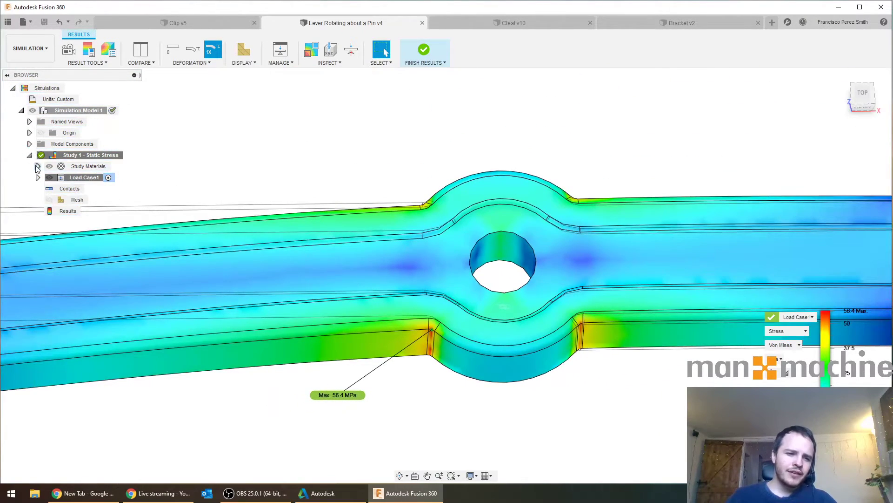
Review the Young's modulus and yield strength in the Aluminum 6061 study material's properties, and close them.
{"action": "left_click", "coordinate": [38, 166]}
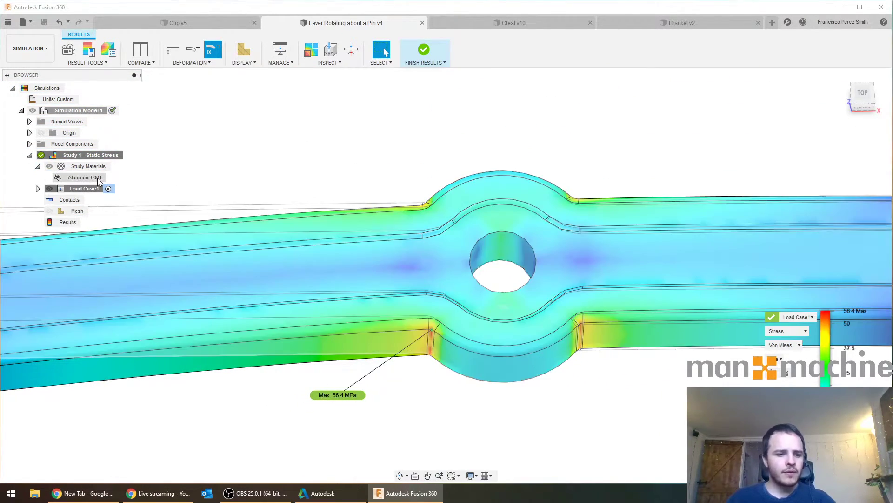
{"action": "left_click", "coordinate": [96, 178]}
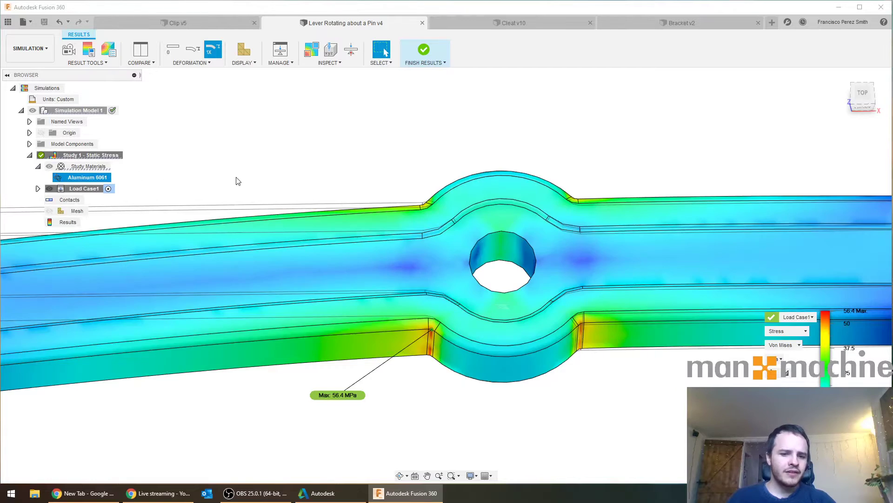
{"action": "scroll", "coordinate": [103, 185], "scroll_direction": "down", "scroll_amount": 1}
{"action": "right_click", "coordinate": [113, 181]}
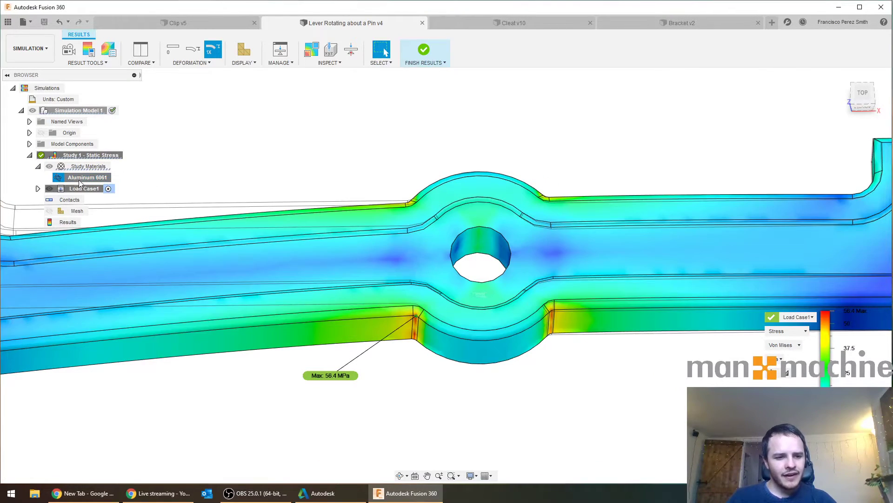
{"action": "right_click", "coordinate": [93, 180]}
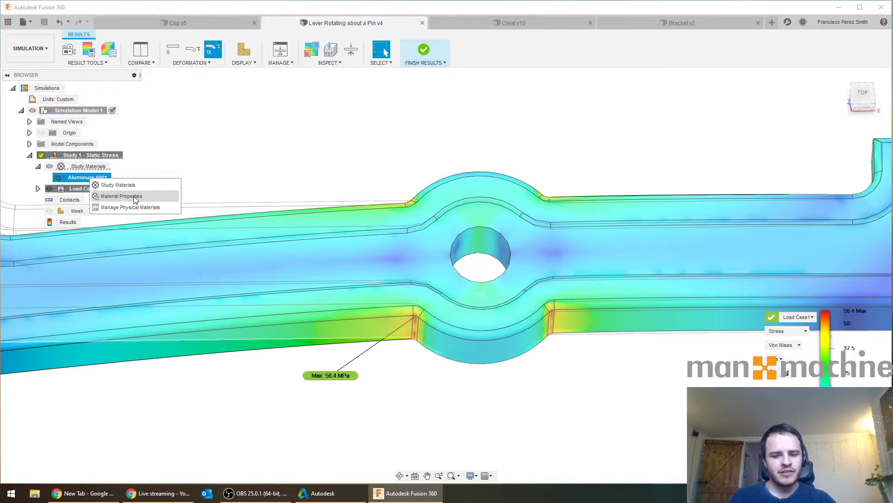
{"action": "left_click", "coordinate": [134, 196]}
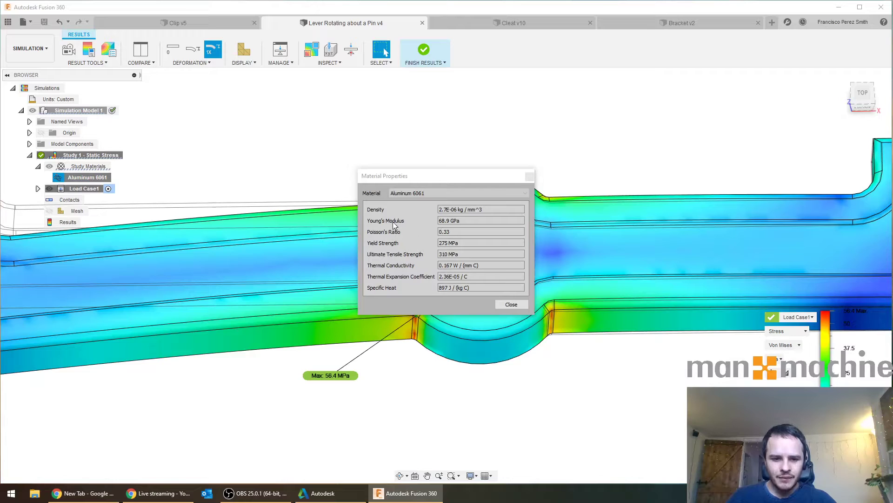
{"action": "left_click", "coordinate": [467, 222]}
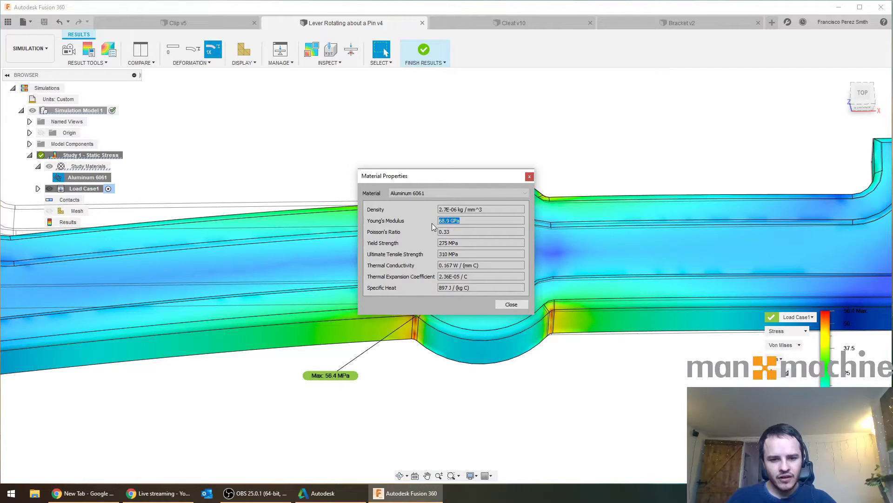
{"action": "double_click", "coordinate": [445, 243]}
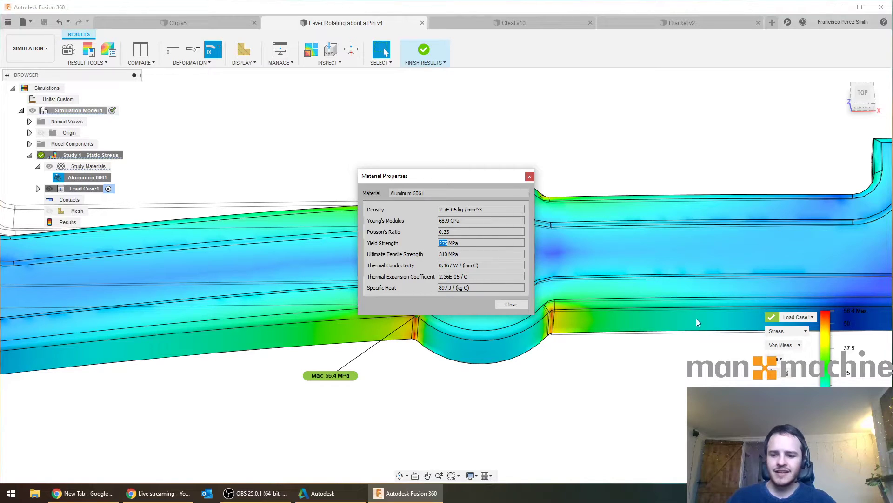
{"action": "left_click", "coordinate": [511, 304]}
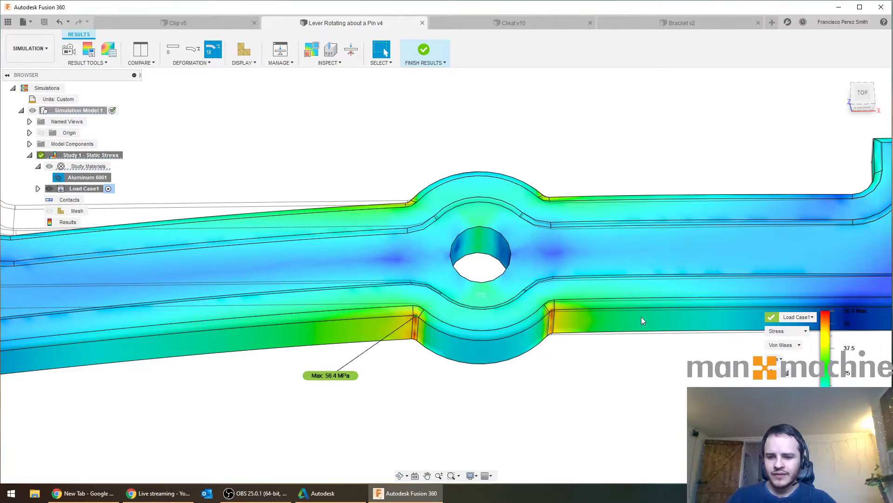
Display the Safety Factor result and inspect it across the whole lever.
{"action": "scroll", "coordinate": [624, 320], "scroll_direction": "down", "scroll_amount": 5}
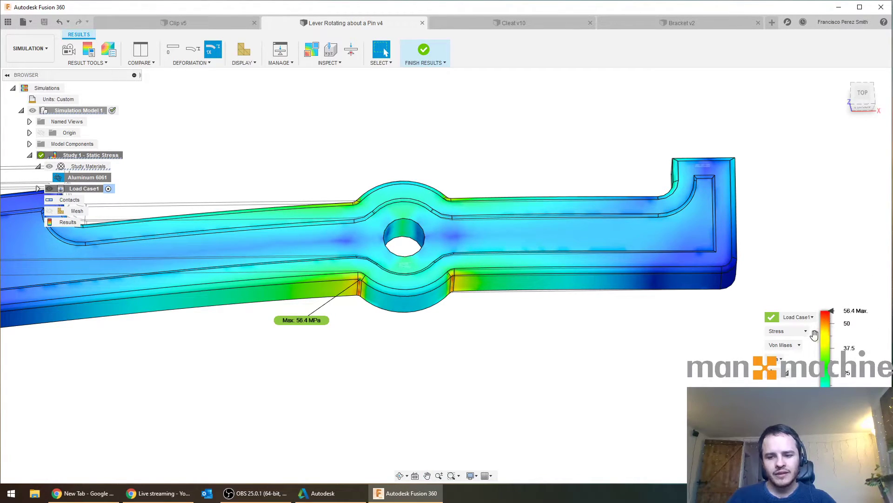
{"action": "left_click", "coordinate": [798, 329]}
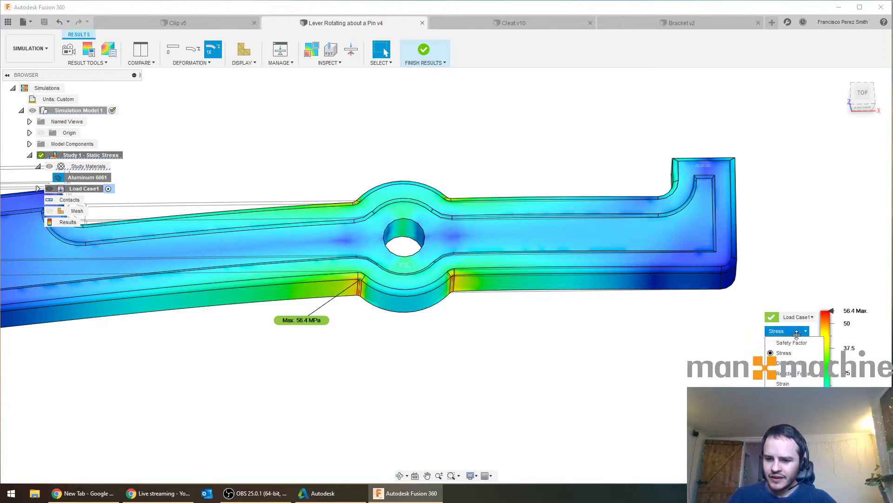
{"action": "left_click", "coordinate": [798, 343]}
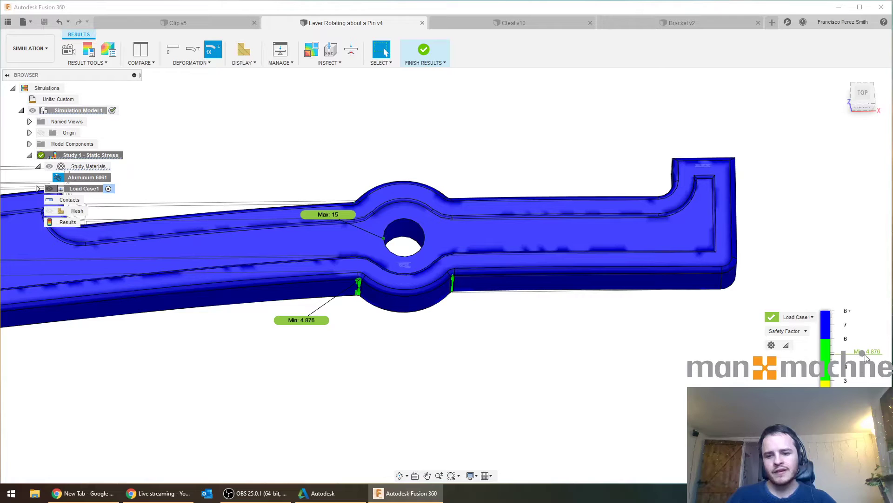
{"action": "middle_click_drag", "start_coordinate": [526, 315], "coordinate": [571, 315], "text": "shift"}
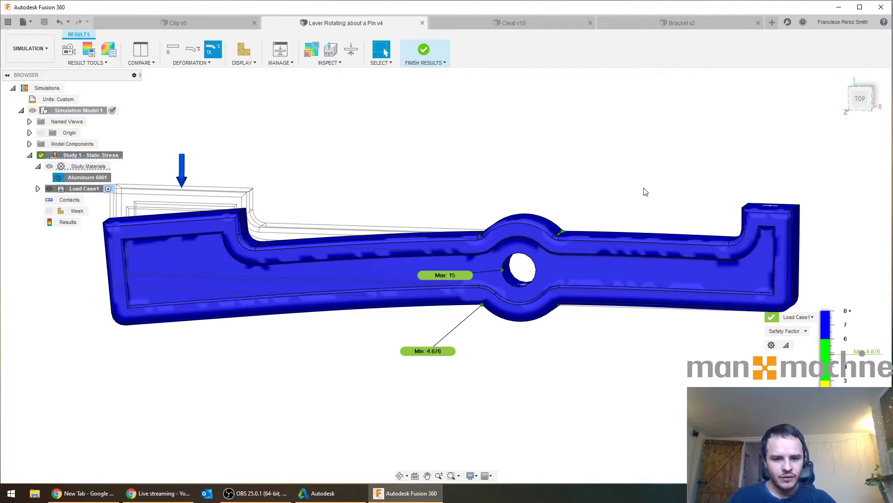
{"action": "middle_click_drag", "start_coordinate": [638, 184], "coordinate": [651, 210], "text": "shift"}
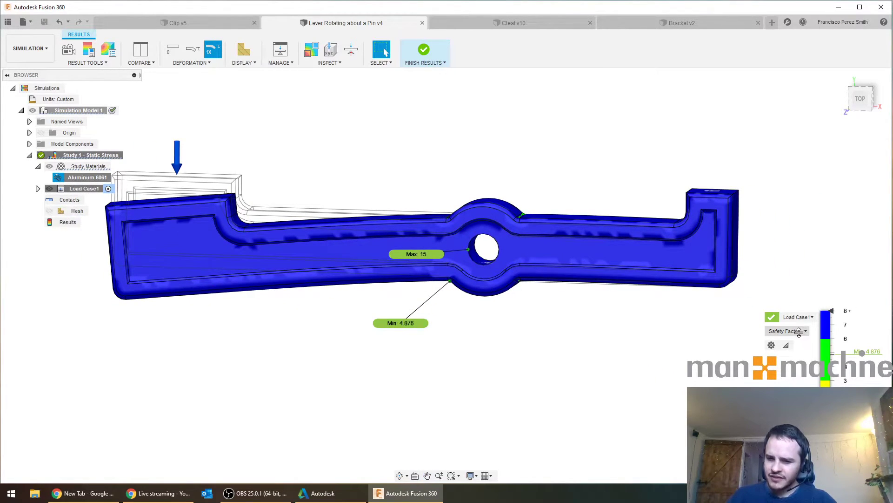
Display the total Displacement result and examine the lever from its loaded end to its hooked end.
{"action": "left_click", "coordinate": [798, 329]}
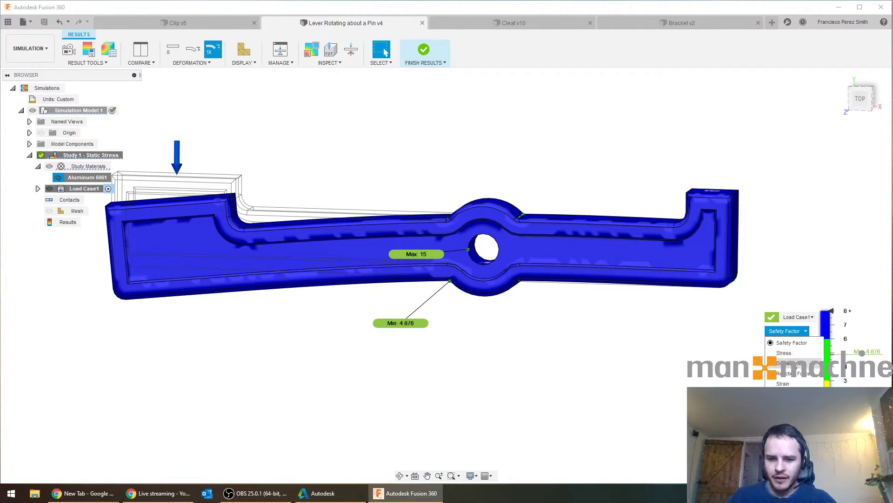
{"action": "left_click", "coordinate": [791, 363]}
{"action": "middle_click_drag", "start_coordinate": [555, 315], "coordinate": [660, 303]}
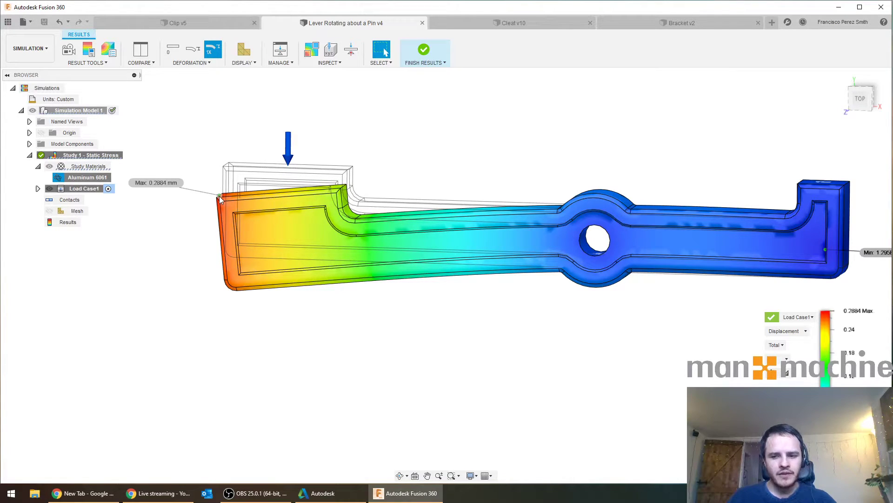
{"action": "middle_click_drag", "start_coordinate": [557, 160], "coordinate": [463, 169]}
{"action": "scroll", "coordinate": [462, 169], "scroll_direction": "down", "scroll_amount": 1}
{"action": "middle_click_drag", "start_coordinate": [578, 149], "coordinate": [572, 164], "text": "shift"}
{"action": "scroll", "coordinate": [572, 164], "scroll_direction": "down", "scroll_amount": 1}
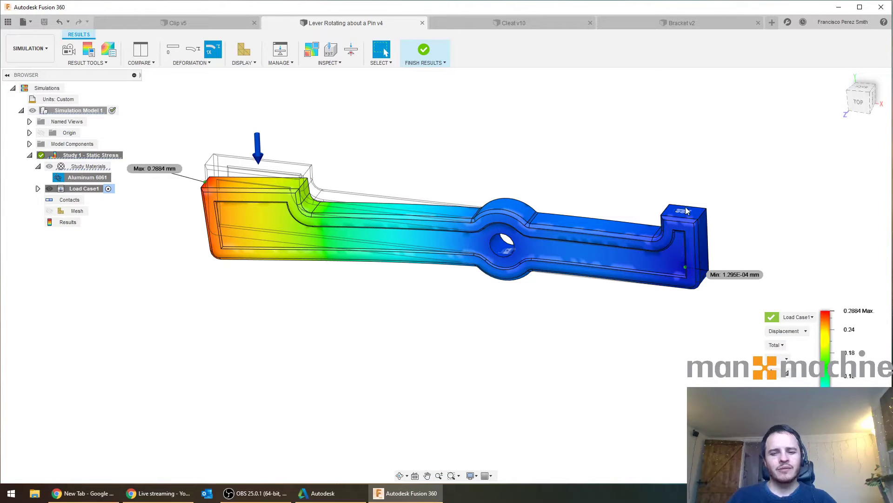
{"action": "scroll", "coordinate": [680, 211], "scroll_direction": "up", "scroll_amount": 3}
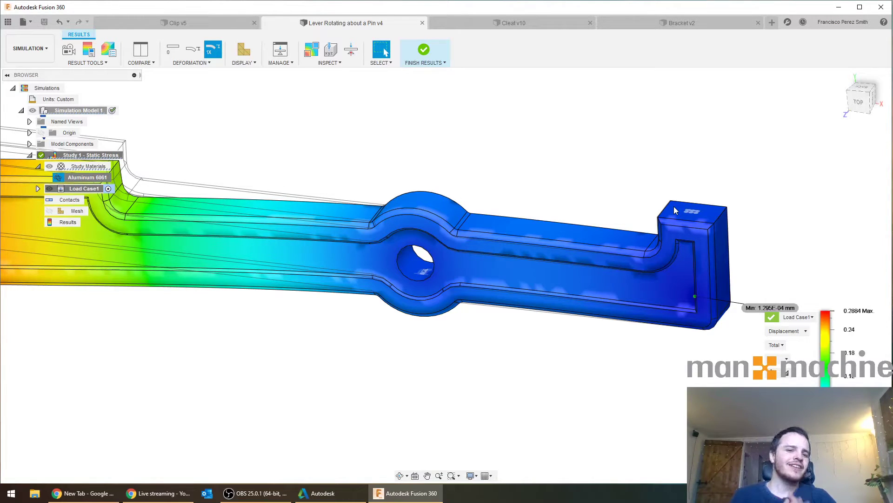
Get the reaction force and moment on the constrained top face of the lever's hooked end.
{"action": "left_click", "coordinate": [333, 65]}
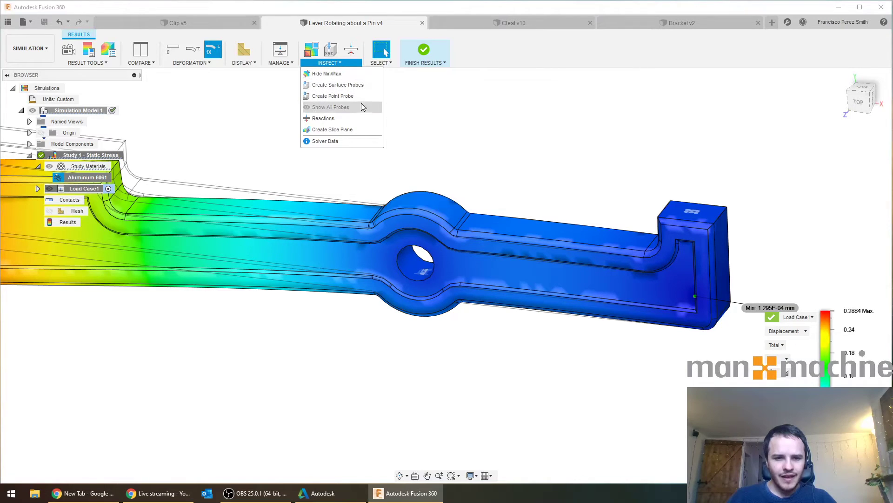
{"action": "key", "text": "ctrl"}
{"action": "left_click", "coordinate": [334, 120]}
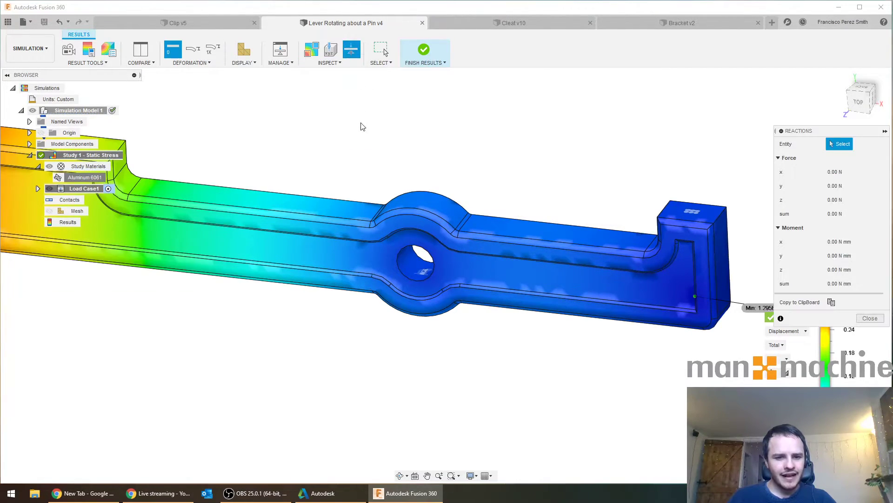
{"action": "left_click", "coordinate": [704, 213]}
{"action": "left_click_drag", "start_coordinate": [822, 133], "coordinate": [566, 88]}
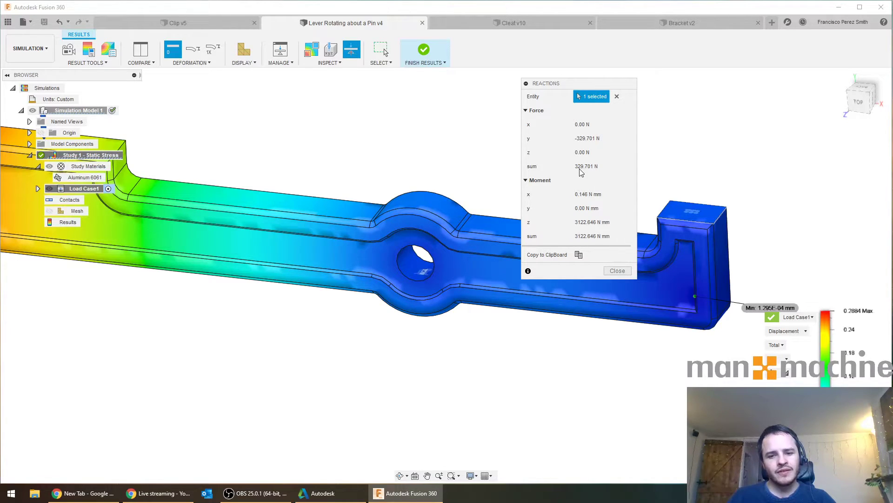
Compare the hooked end's reactions with the applied load across the whole lever, and close the reactions.
{"action": "middle_click_drag", "start_coordinate": [371, 149], "coordinate": [378, 150]}
{"action": "scroll", "coordinate": [475, 169], "scroll_direction": "down", "scroll_amount": 2}
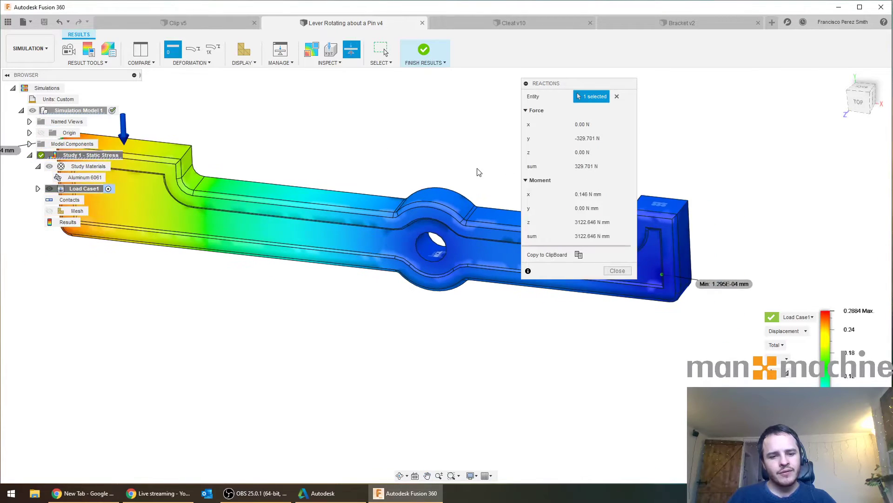
{"action": "scroll", "coordinate": [477, 172], "scroll_direction": "down", "scroll_amount": 1}
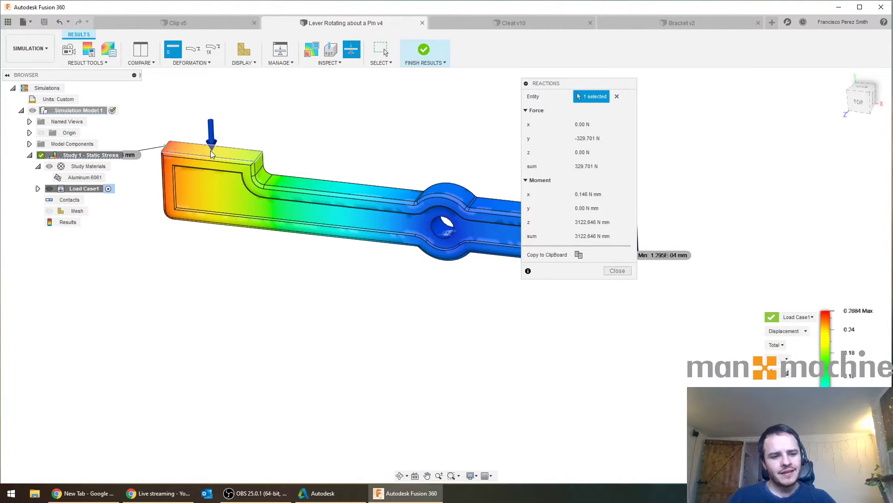
{"action": "left_click_drag", "start_coordinate": [576, 84], "coordinate": [792, 110]}
{"action": "middle_click_drag", "start_coordinate": [517, 137], "coordinate": [532, 125], "text": "shift"}
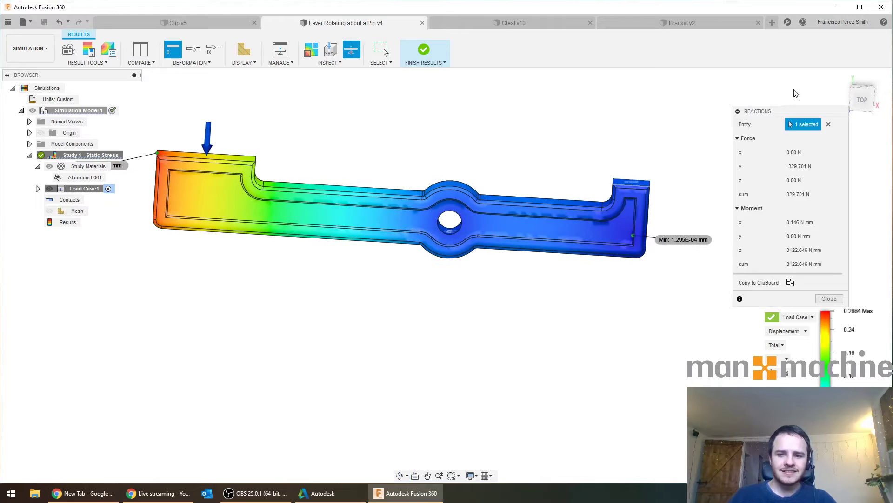
{"action": "left_click", "coordinate": [861, 100]}
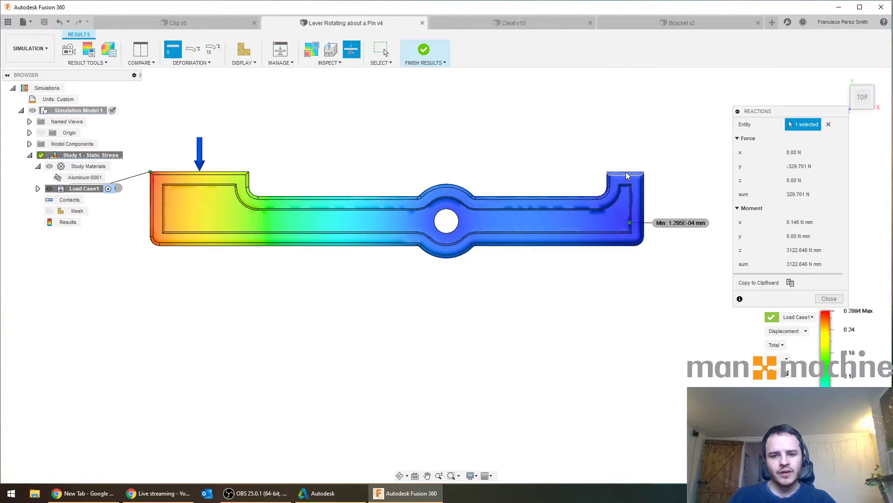
{"action": "middle_click_drag", "start_coordinate": [626, 176], "coordinate": [624, 192], "text": "shift"}
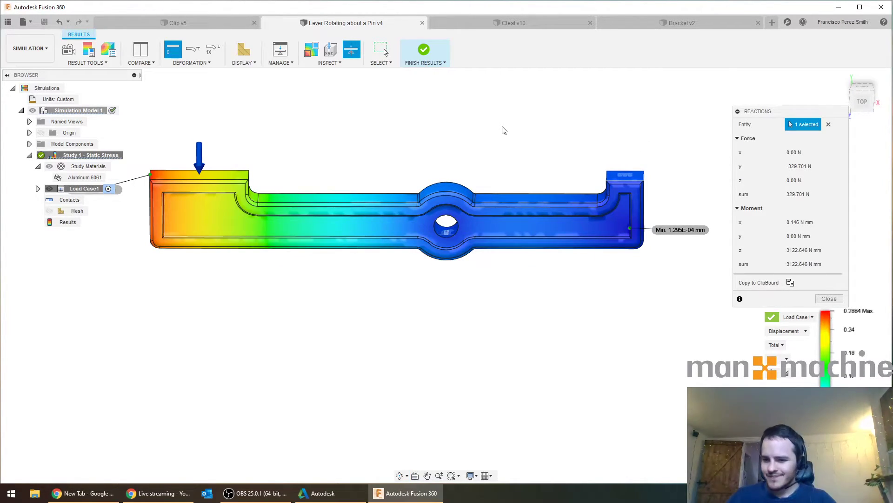
{"action": "left_click", "coordinate": [830, 299]}
Animate the lever's displacement two-way and watch the corner of the hooked end's constrained face, and accept the animation settings.
{"action": "scroll", "coordinate": [631, 177], "scroll_direction": "up", "scroll_amount": 8}
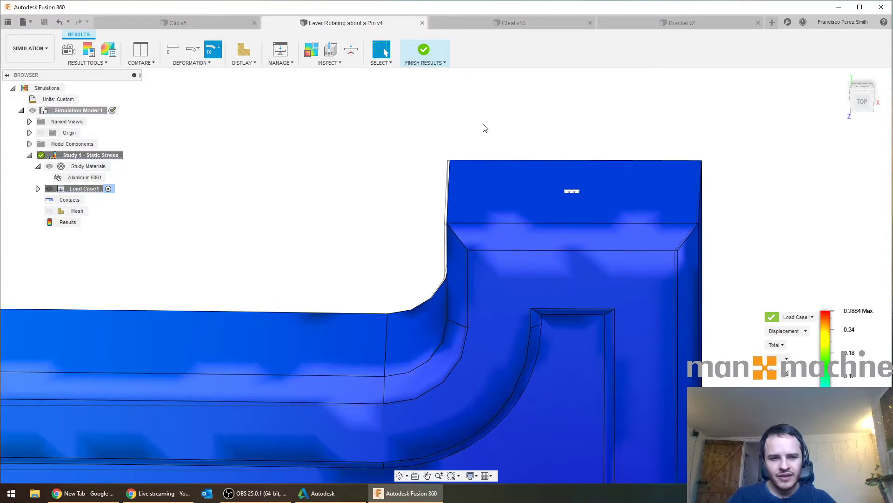
{"action": "left_click", "coordinate": [69, 49]}
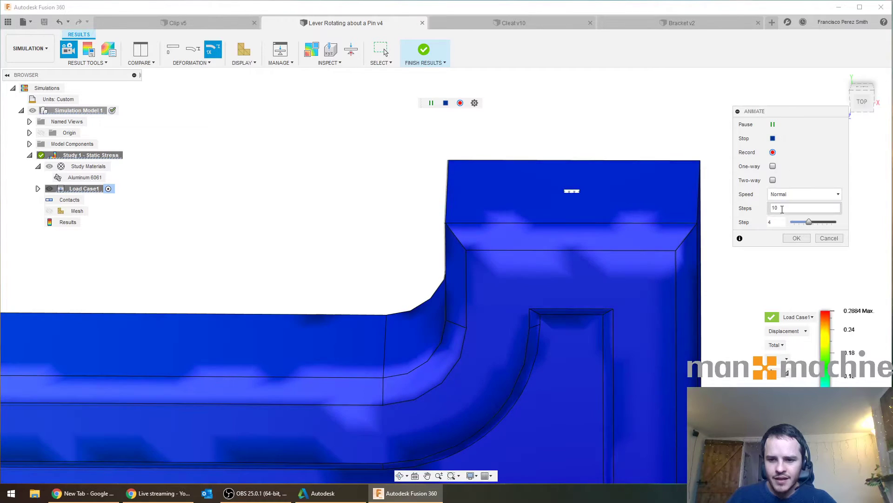
{"action": "left_click", "coordinate": [773, 180]}
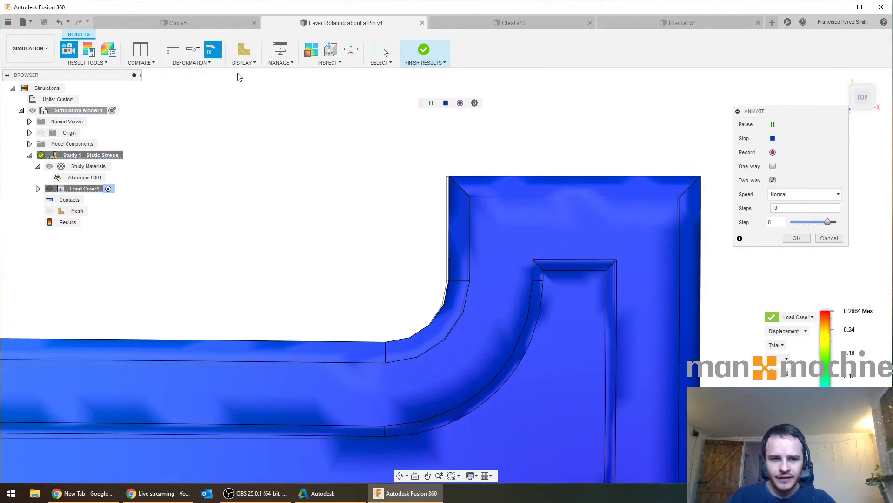
{"action": "scroll", "coordinate": [588, 178], "scroll_direction": "up", "scroll_amount": 3}
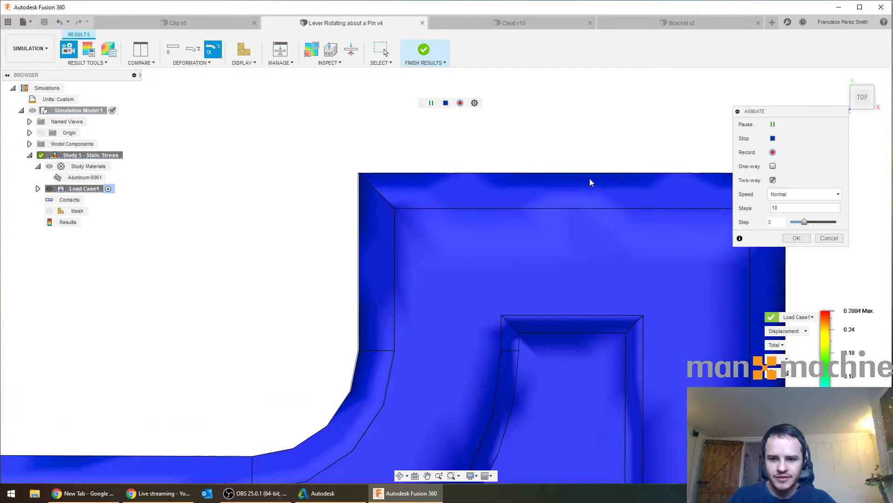
{"action": "scroll", "coordinate": [352, 165], "scroll_direction": "up", "scroll_amount": 3}
{"action": "scroll", "coordinate": [387, 185], "scroll_direction": "up", "scroll_amount": 2}
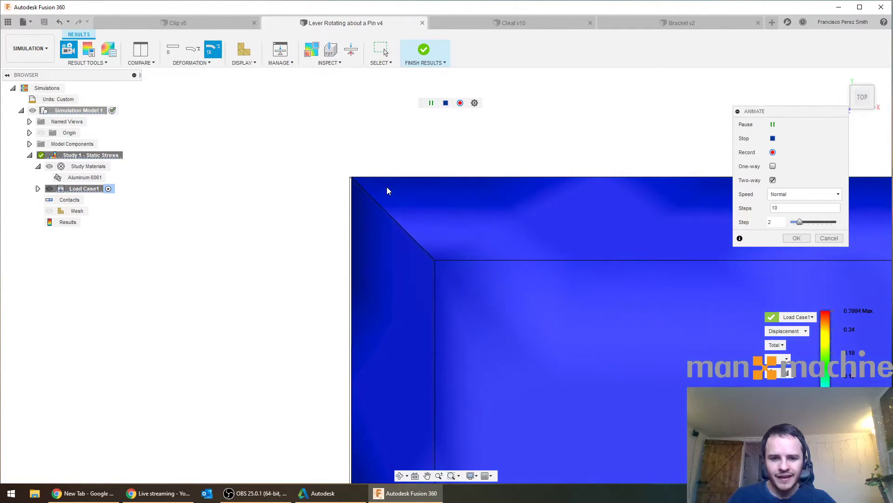
{"action": "left_click", "coordinate": [797, 238]}
Switch to the Clip v5 design, finish its results and locate the right foot's Fixed2 constraint on the model.
{"action": "left_click", "coordinate": [181, 23]}
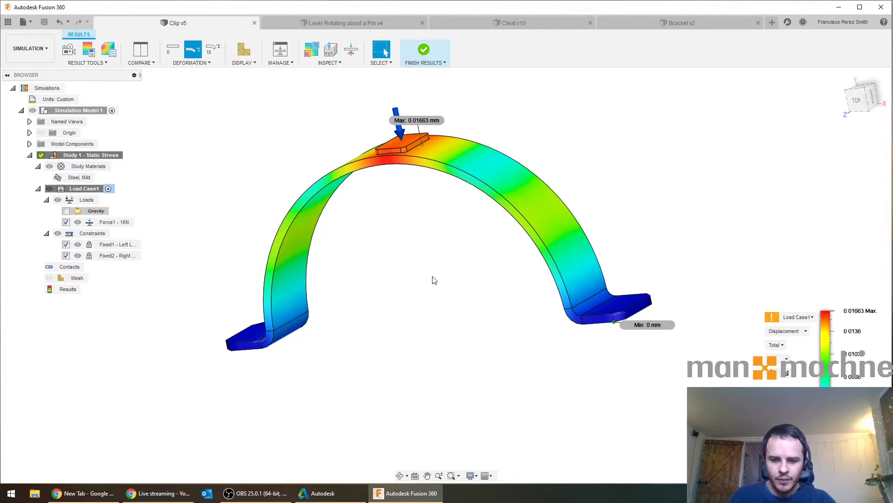
{"action": "middle_click_drag", "start_coordinate": [432, 276], "coordinate": [463, 287], "text": "shift"}
{"action": "middle_click_drag", "start_coordinate": [386, 286], "coordinate": [409, 271]}
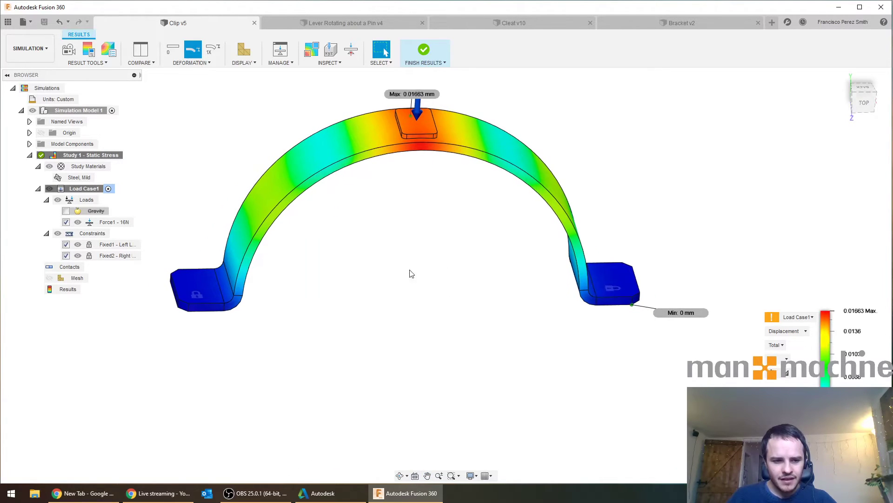
{"action": "left_click", "coordinate": [423, 51]}
{"action": "left_click", "coordinate": [109, 255]}
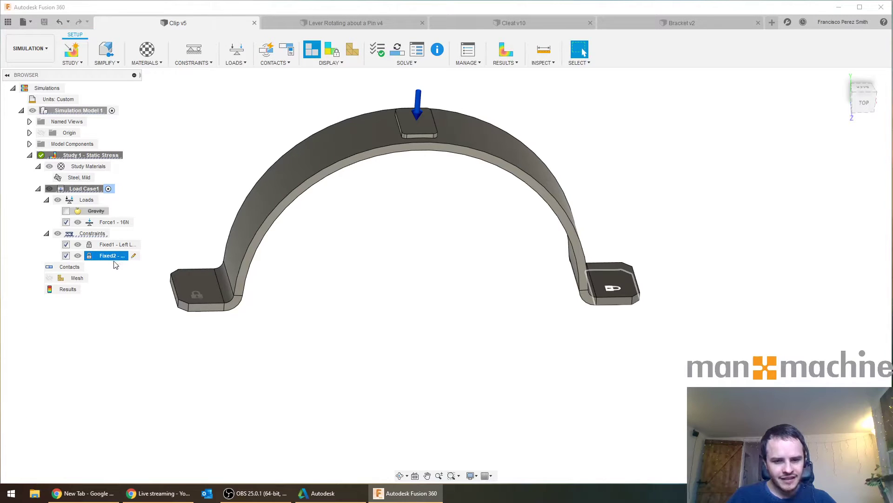
{"action": "left_click", "coordinate": [146, 291]}
{"action": "middle_click_drag", "start_coordinate": [116, 267], "coordinate": [173, 260]}
{"action": "middle_click_drag", "start_coordinate": [469, 261], "coordinate": [437, 211], "text": "shift"}
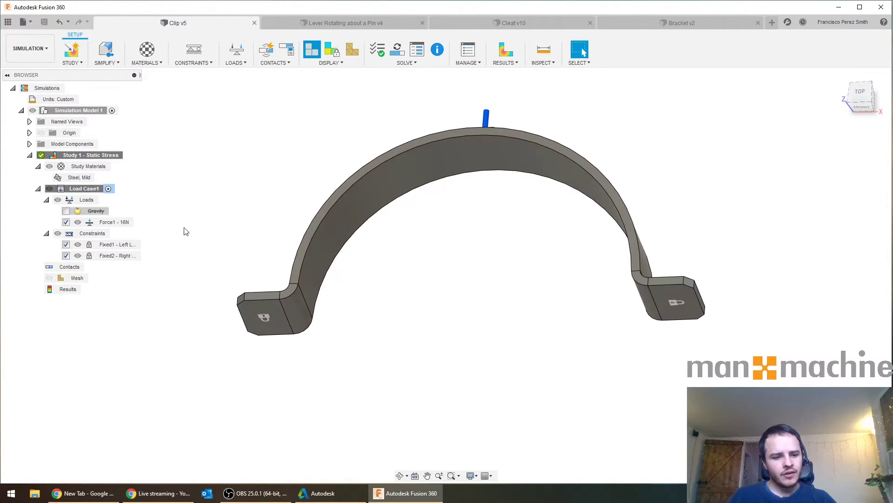
{"action": "left_click", "coordinate": [118, 257]}
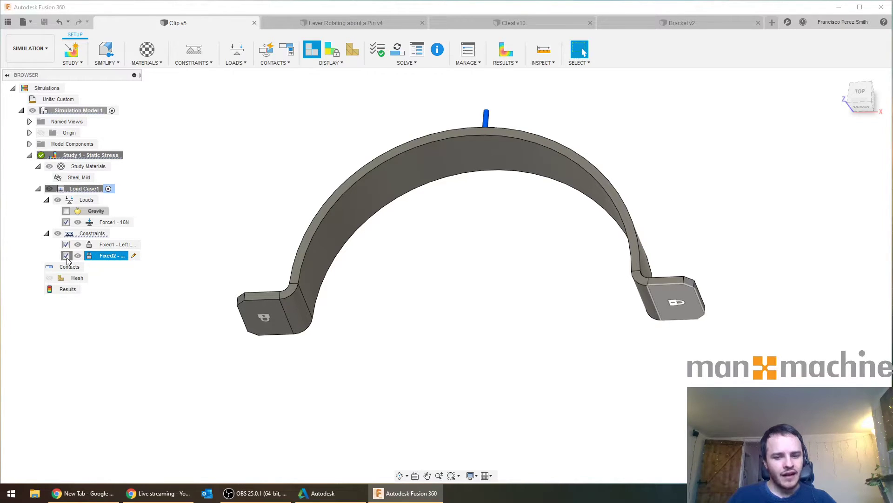
{"action": "left_click", "coordinate": [67, 257]}
{"action": "left_click", "coordinate": [66, 257]}
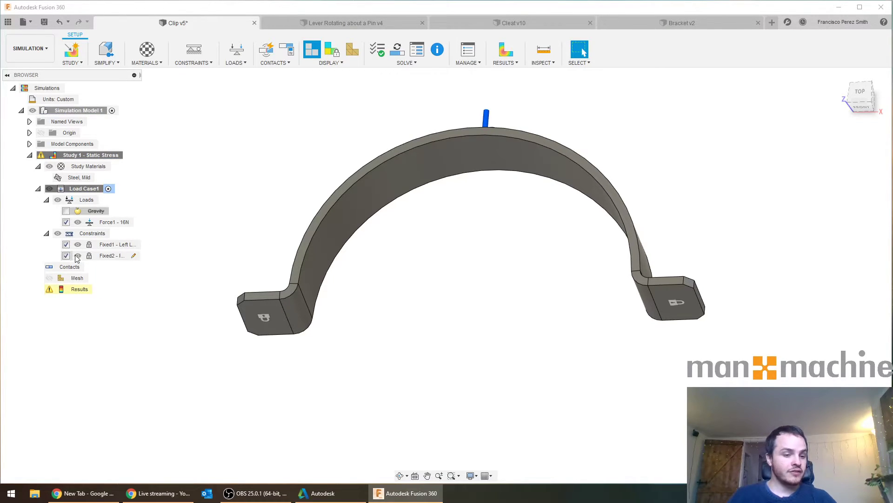
{"action": "right_click", "coordinate": [112, 259]}
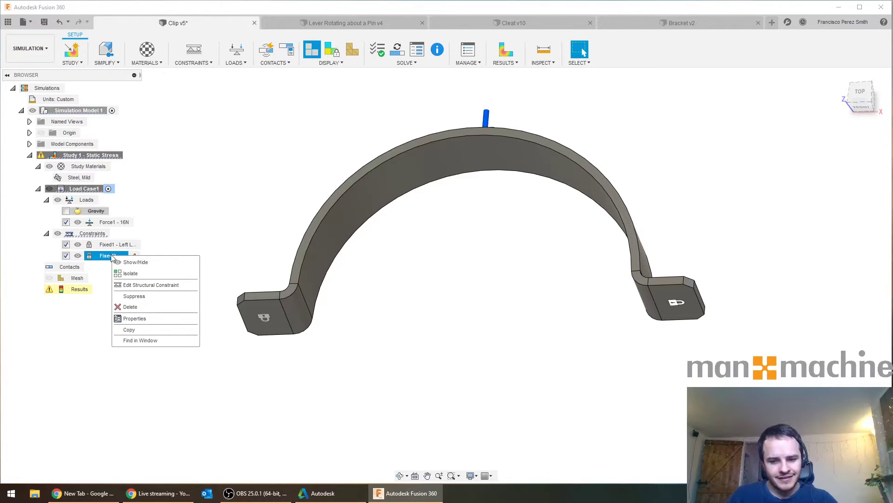
{"action": "left_click", "coordinate": [187, 226]}
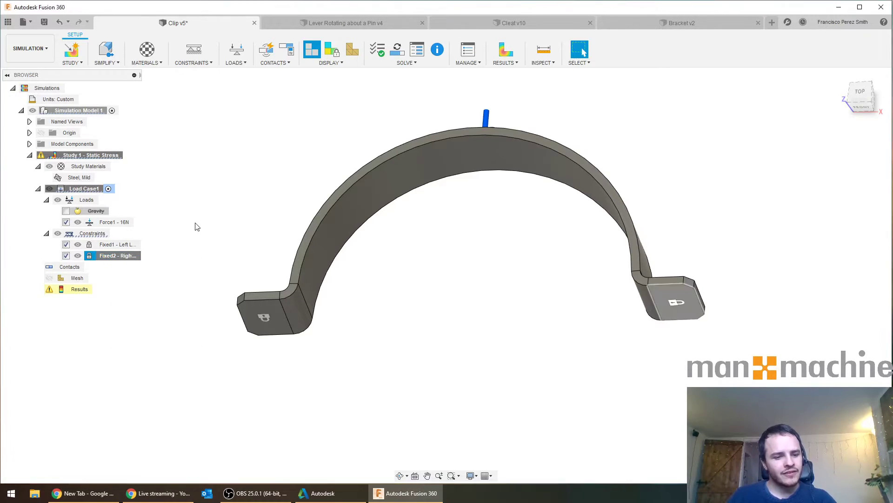
Edit the Fixed2 constraint on the clip's right foot to release Ux, keeping Uy and Uz fixed.
{"action": "left_click", "coordinate": [130, 257]}
{"action": "key", "text": "ctrl"}
{"action": "key", "text": "ctrl"}
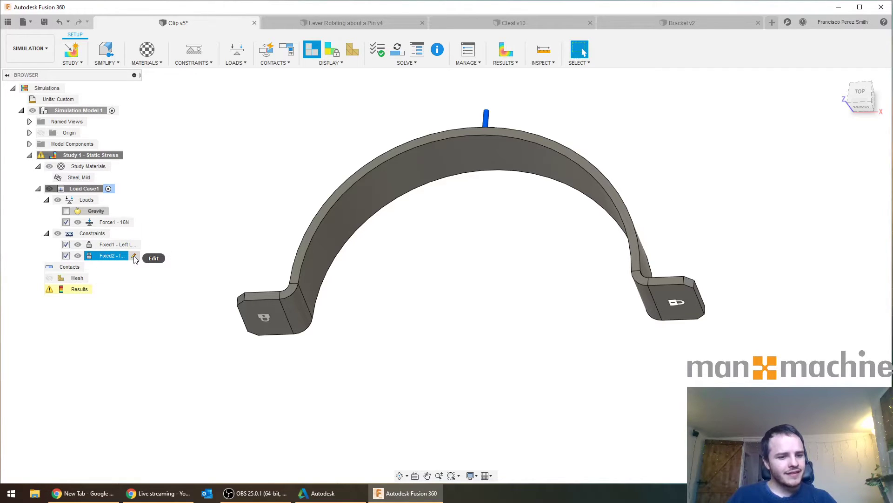
{"action": "left_click", "coordinate": [135, 257]}
{"action": "left_click_drag", "start_coordinate": [776, 113], "coordinate": [738, 121]}
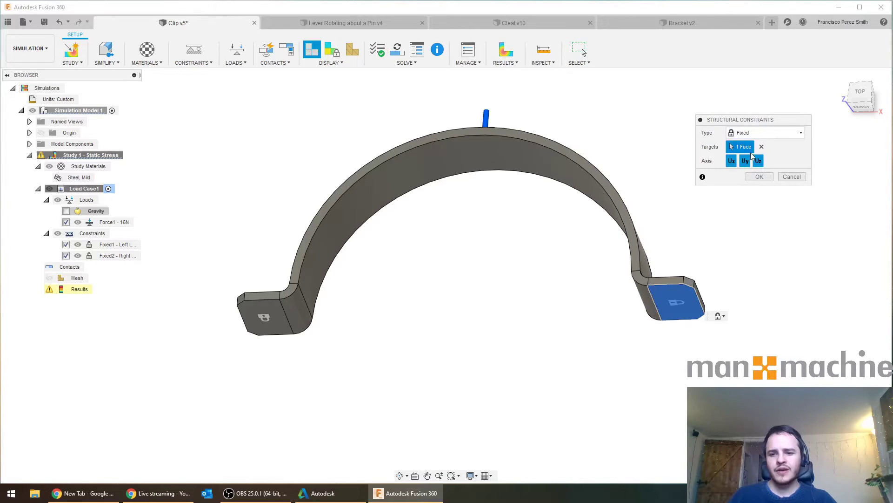
{"action": "left_click", "coordinate": [732, 161]}
{"action": "left_click", "coordinate": [747, 162]}
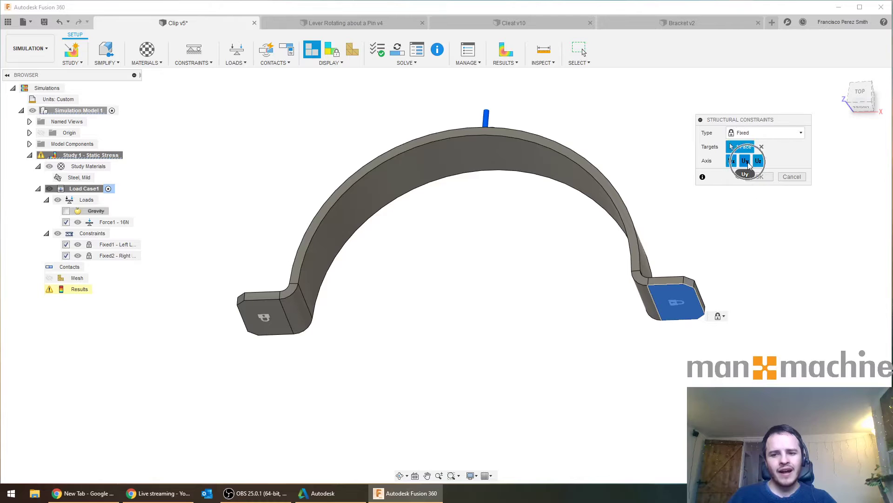
{"action": "left_click", "coordinate": [759, 161]}
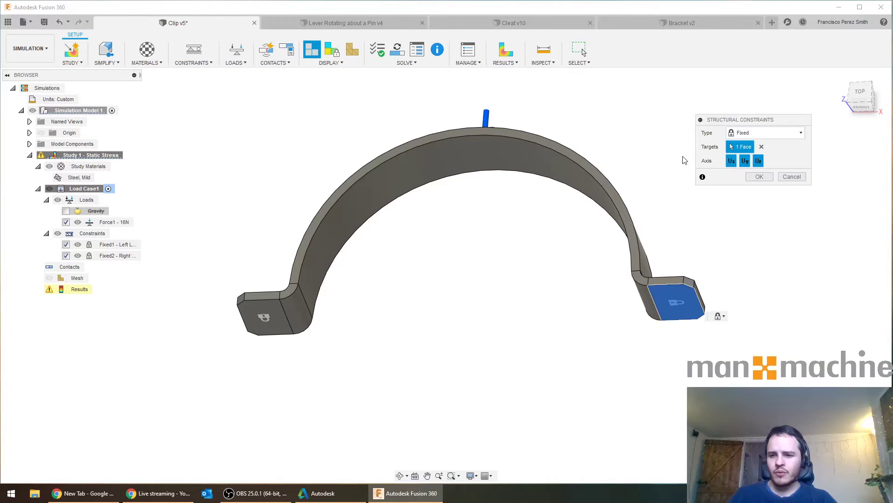
{"action": "middle_click_drag", "start_coordinate": [642, 110], "coordinate": [630, 145], "text": "shift"}
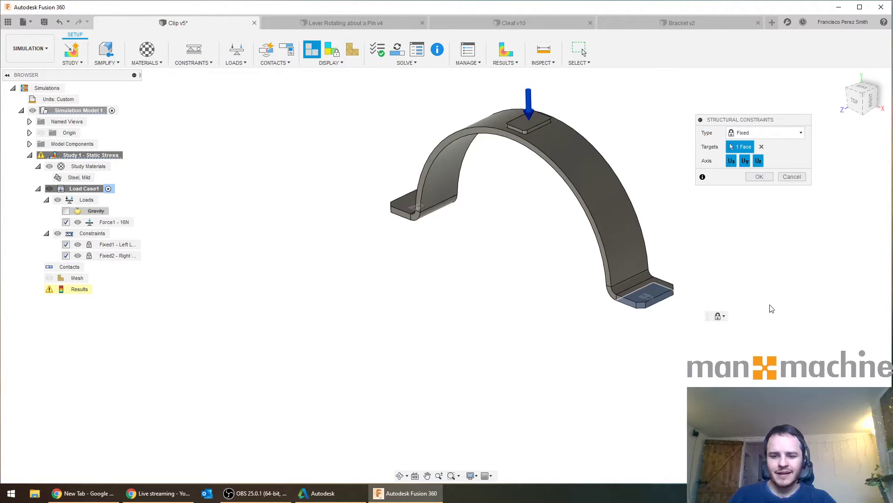
{"action": "left_click", "coordinate": [732, 162]}
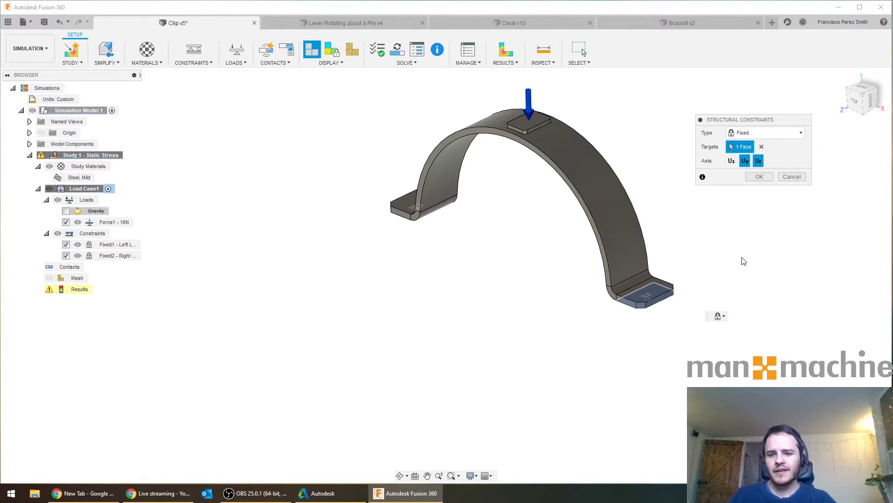
{"action": "left_click", "coordinate": [759, 180]}
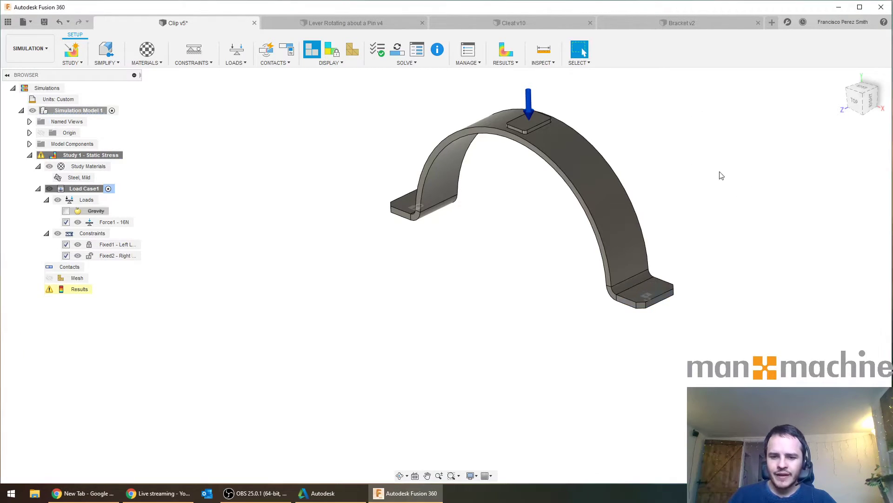
Solve the clip's static stress study again and close the job status.
{"action": "middle_click_drag", "start_coordinate": [503, 209], "coordinate": [460, 236]}
{"action": "left_click", "coordinate": [397, 50]}
{"action": "left_click", "coordinate": [583, 359]}
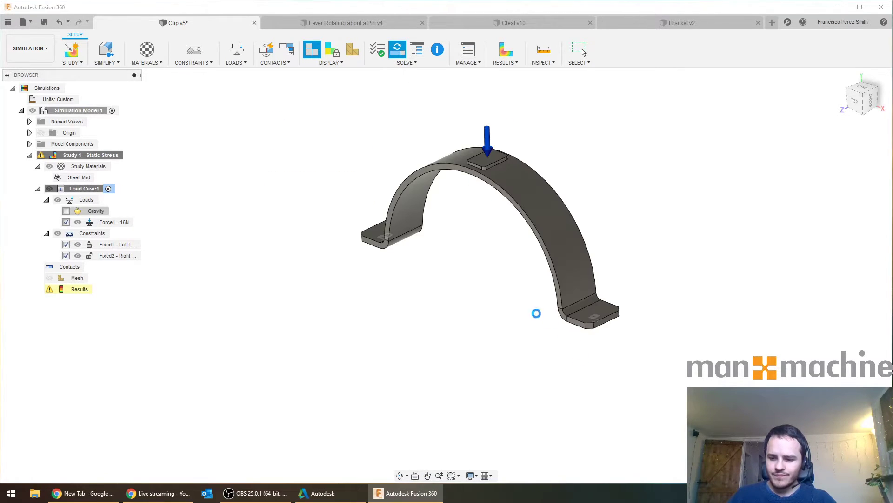
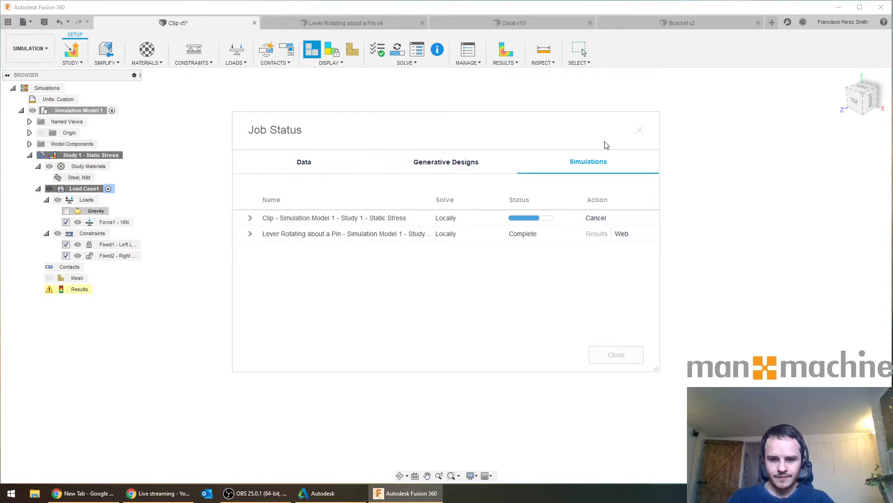
{"action": "left_click", "coordinate": [620, 361]}
Show the clip's deformation at the adjusted 1X scale and examine the Von Mises Stress result around the loaded top pad.
{"action": "middle_click_drag", "start_coordinate": [595, 188], "coordinate": [607, 162], "text": "shift"}
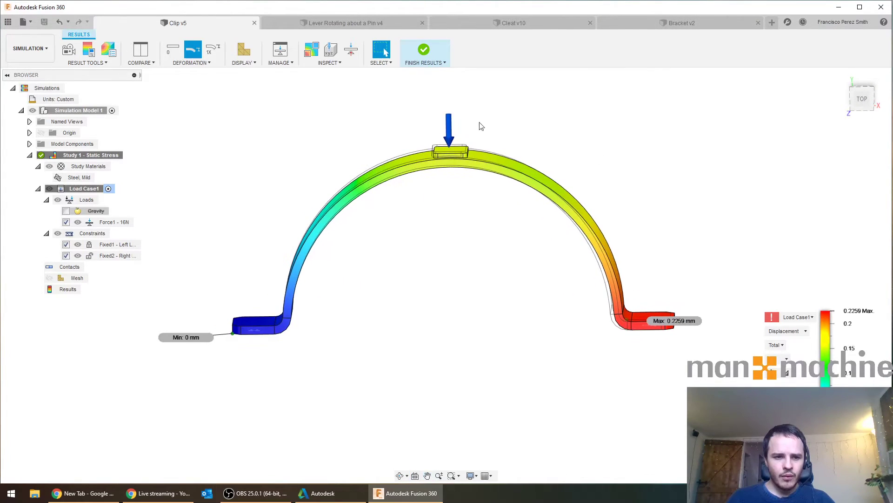
{"action": "left_click", "coordinate": [212, 53]}
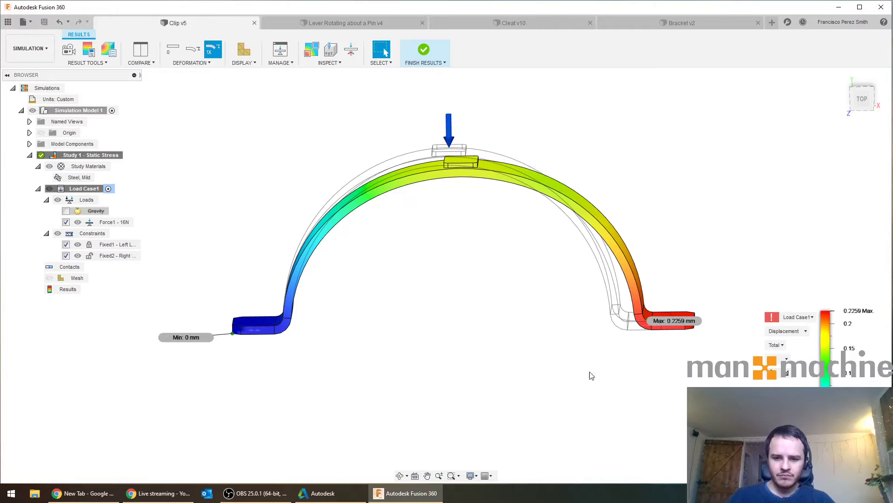
{"action": "left_click", "coordinate": [787, 331]}
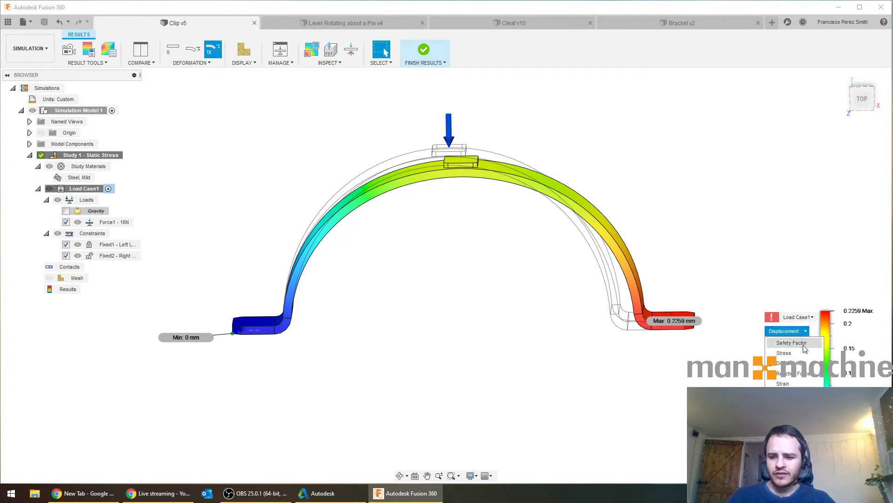
{"action": "left_click", "coordinate": [786, 353]}
{"action": "middle_click_drag", "start_coordinate": [517, 126], "coordinate": [509, 147], "text": "shift"}
{"action": "scroll", "coordinate": [465, 149], "scroll_direction": "up", "scroll_amount": 6}
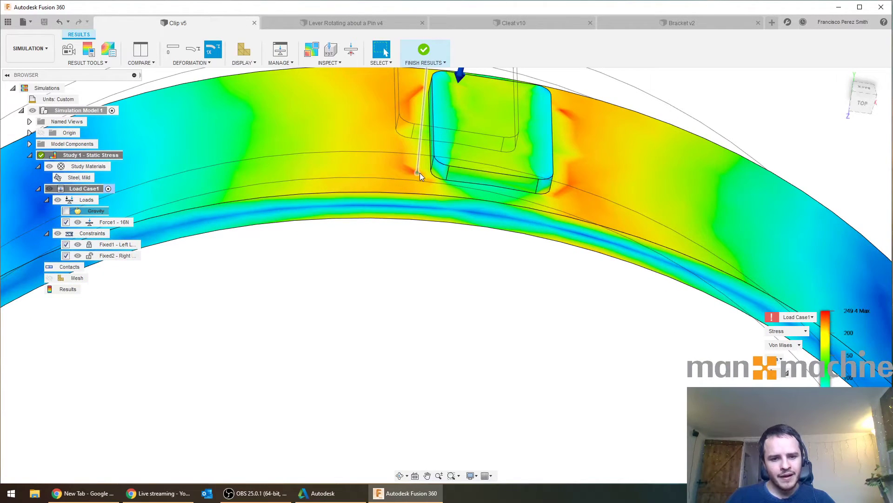
{"action": "scroll", "coordinate": [420, 173], "scroll_direction": "down", "scroll_amount": 5}
{"action": "scroll", "coordinate": [447, 212], "scroll_direction": "down", "scroll_amount": 3}
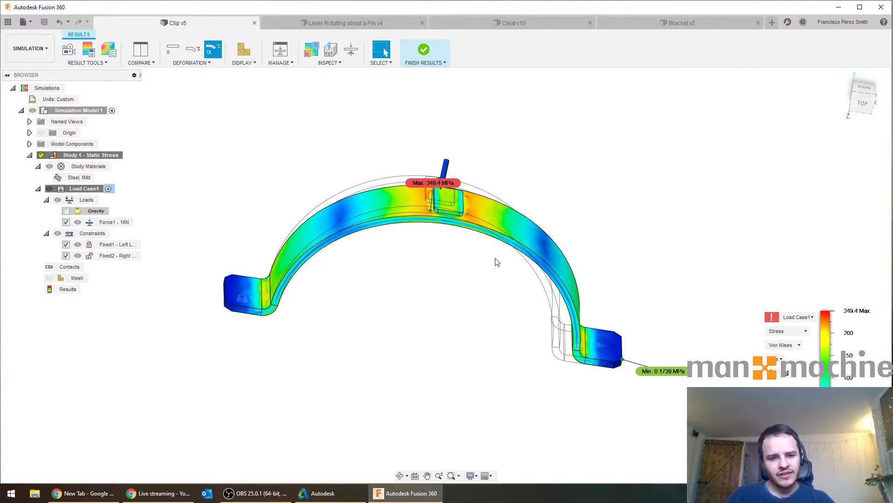
Display the clip's Safety Factor result and examine the regions around the loaded top pad.
{"action": "scroll", "coordinate": [497, 262], "scroll_direction": "down", "scroll_amount": 1}
{"action": "left_click", "coordinate": [796, 332]}
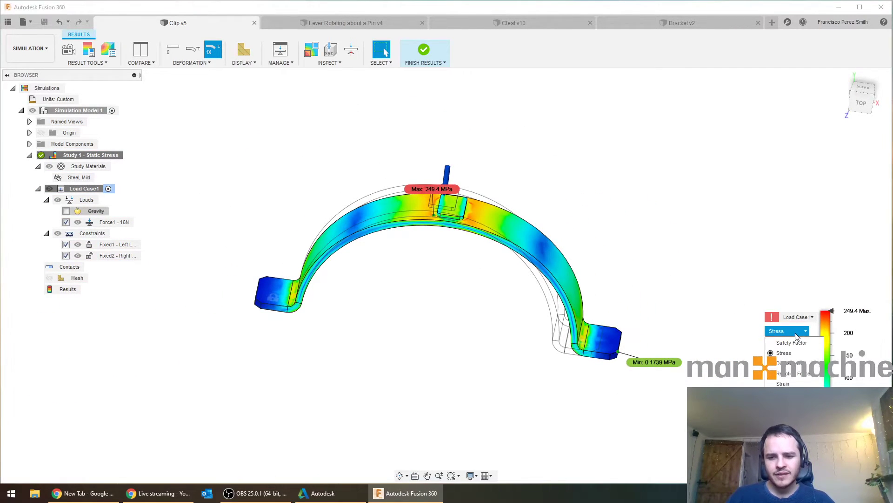
{"action": "left_click", "coordinate": [793, 343]}
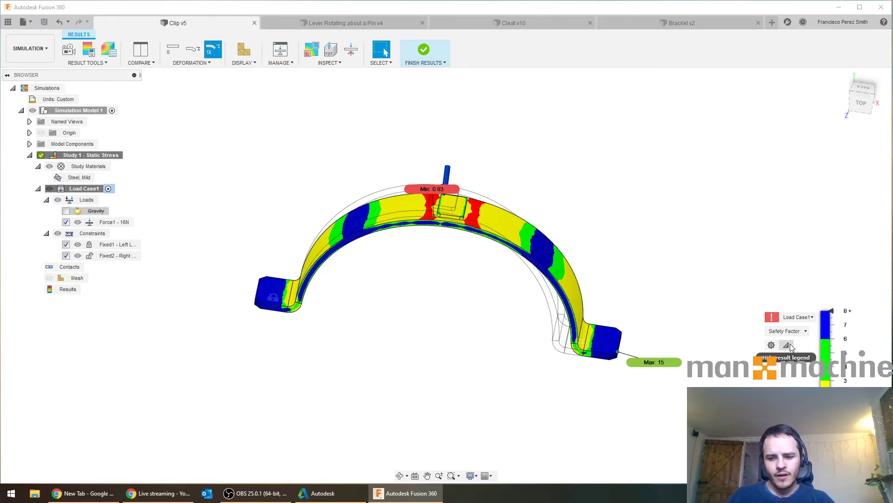
{"action": "middle_click_drag", "start_coordinate": [560, 314], "coordinate": [539, 307], "text": "shift"}
{"action": "scroll", "coordinate": [412, 208], "scroll_direction": "up", "scroll_amount": 3}
{"action": "scroll", "coordinate": [414, 210], "scroll_direction": "up", "scroll_amount": 2}
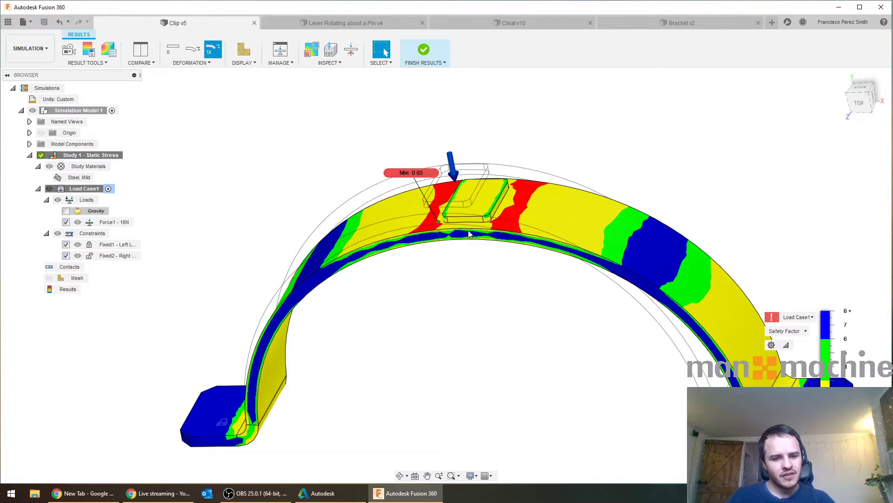
{"action": "middle_click_drag", "start_coordinate": [468, 271], "coordinate": [479, 217], "text": "shift"}
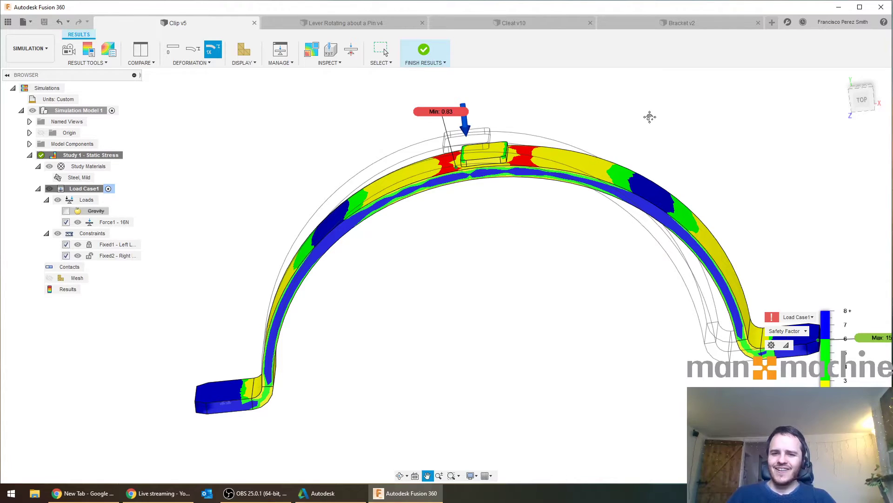
Switch to the Cleat v10 design and inspect the triangular plate with its three holes.
{"action": "left_click", "coordinate": [518, 24]}
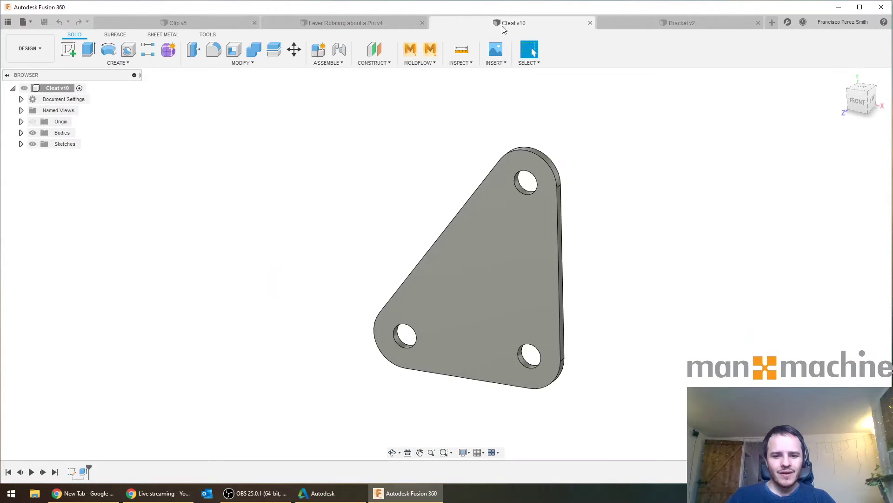
{"action": "middle_click_drag", "start_coordinate": [602, 144], "coordinate": [641, 136]}
{"action": "scroll", "coordinate": [594, 132], "scroll_direction": "up", "scroll_amount": 3}
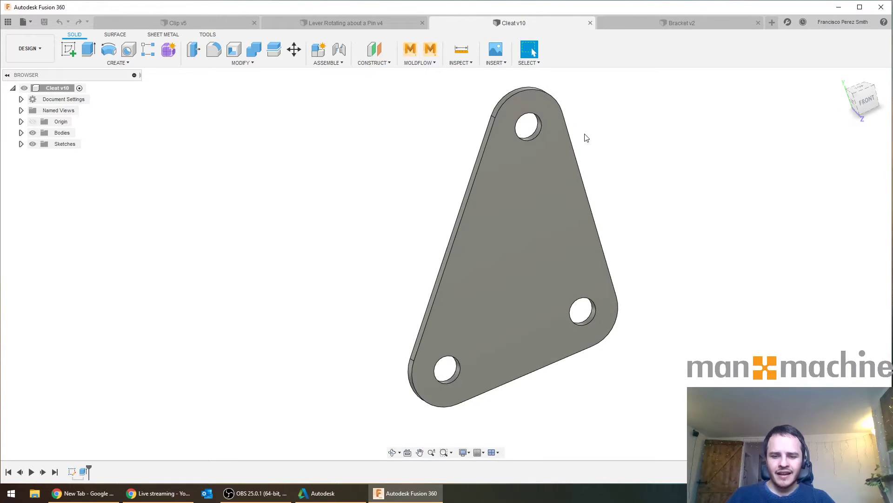
{"action": "middle_click_drag", "start_coordinate": [560, 135], "coordinate": [590, 134]}
{"action": "scroll", "coordinate": [590, 134], "scroll_direction": "down", "scroll_amount": 4}
{"action": "scroll", "coordinate": [579, 133], "scroll_direction": "up", "scroll_amount": 3}
{"action": "scroll", "coordinate": [576, 135], "scroll_direction": "up", "scroll_amount": 3}
{"action": "scroll", "coordinate": [625, 171], "scroll_direction": "down", "scroll_amount": 5}
Measure the cleat plate using its front face and thin side, then leave the Measure command.
{"action": "key", "text": "i"}
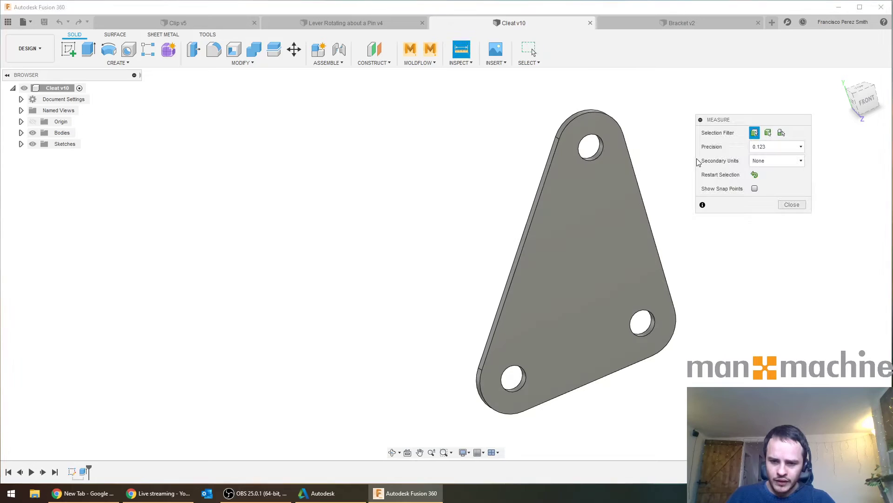
{"action": "left_click", "coordinate": [590, 225]}
{"action": "middle_click_drag", "start_coordinate": [593, 226], "coordinate": [518, 251], "text": "shift"}
{"action": "left_click", "coordinate": [518, 252]}
{"action": "middle_click_drag", "start_coordinate": [657, 145], "coordinate": [552, 170], "text": "shift"}
{"action": "key", "text": "Escape"}
Examine the inner faces of the cleat's three holes and its flat front face.
{"action": "scroll", "coordinate": [611, 152], "scroll_direction": "up", "scroll_amount": 5}
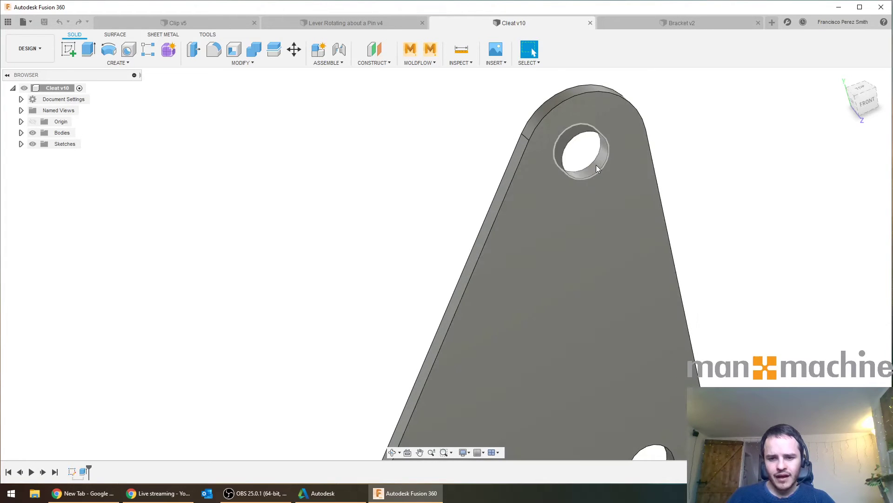
{"action": "left_click", "coordinate": [596, 165]}
{"action": "middle_click_drag", "start_coordinate": [643, 289], "coordinate": [622, 141]}
{"action": "left_click", "coordinate": [647, 323]}
{"action": "scroll", "coordinate": [741, 301], "scroll_direction": "down", "scroll_amount": 4}
{"action": "left_click", "coordinate": [688, 303]}
{"action": "middle_click_drag", "start_coordinate": [666, 312], "coordinate": [689, 228]}
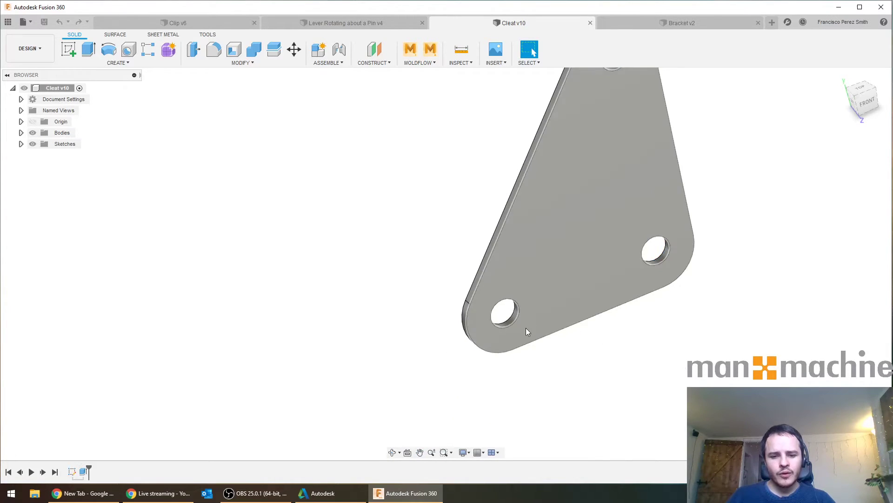
{"action": "scroll", "coordinate": [512, 320], "scroll_direction": "up", "scroll_amount": 3}
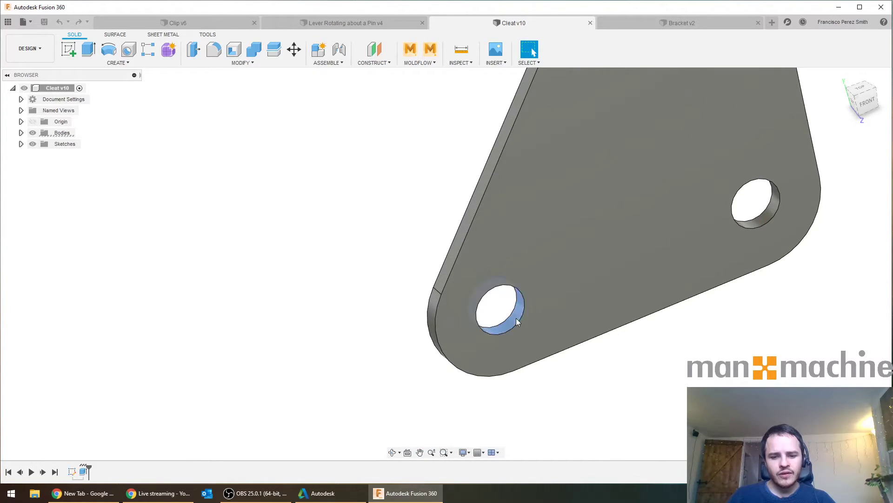
{"action": "left_click", "coordinate": [516, 321]}
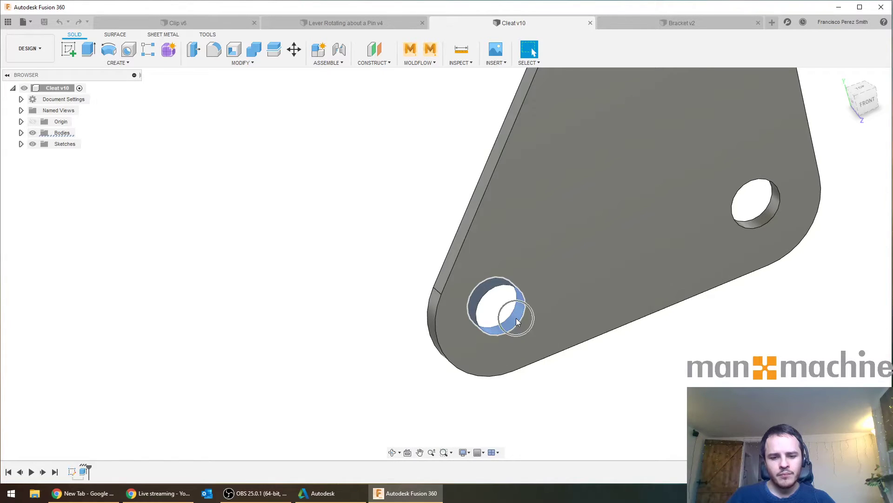
{"action": "scroll", "coordinate": [518, 320], "scroll_direction": "down", "scroll_amount": 4}
{"action": "left_click", "coordinate": [654, 343]}
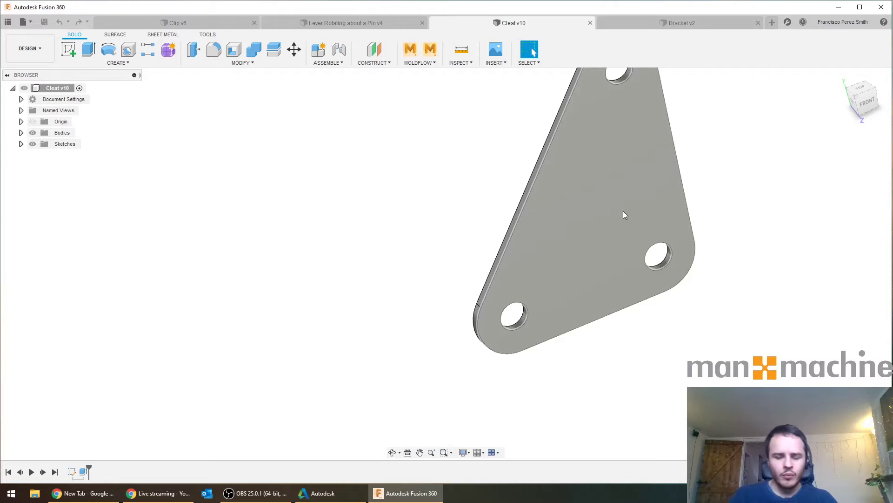
{"action": "left_click", "coordinate": [602, 201]}
{"action": "middle_click_drag", "start_coordinate": [716, 177], "coordinate": [655, 233]}
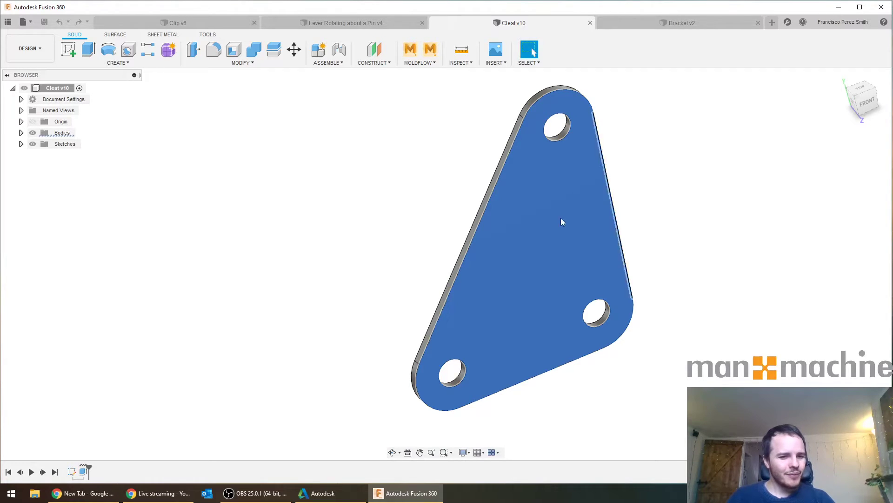
{"action": "left_click", "coordinate": [363, 186]}
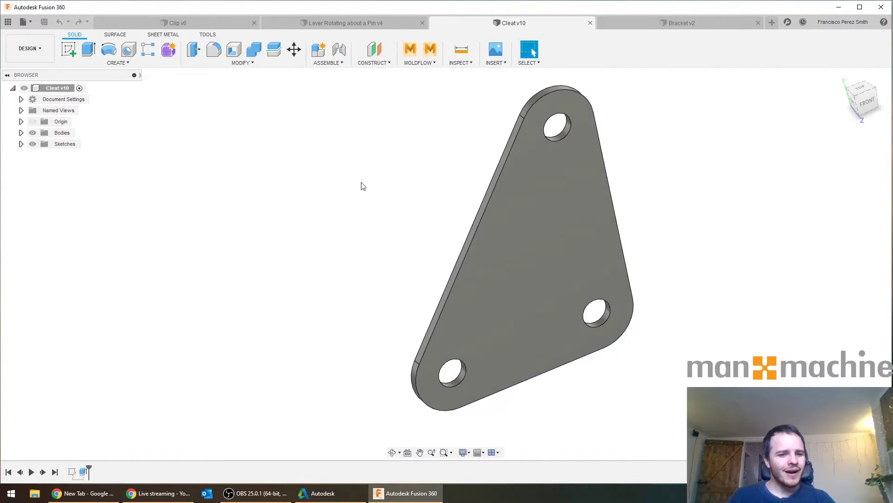
Create a Static Stress study for the cleat in the Simulation workspace.
{"action": "left_click", "coordinate": [39, 47]}
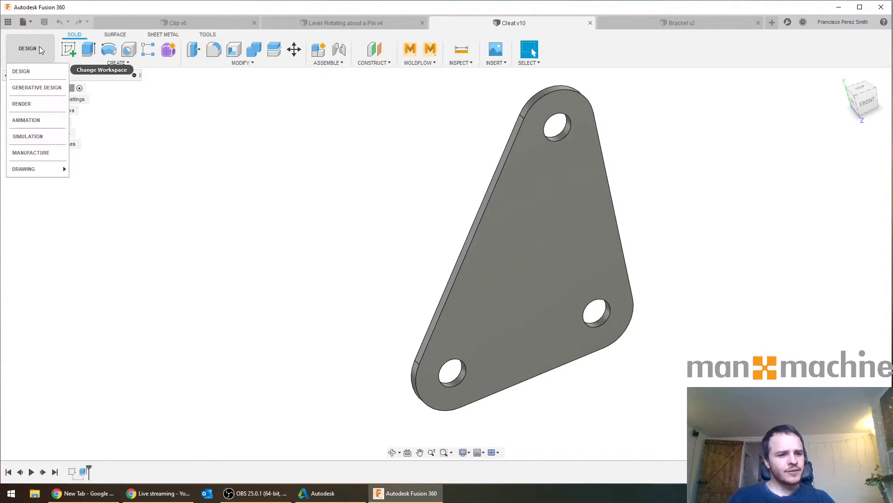
{"action": "left_click", "coordinate": [33, 138]}
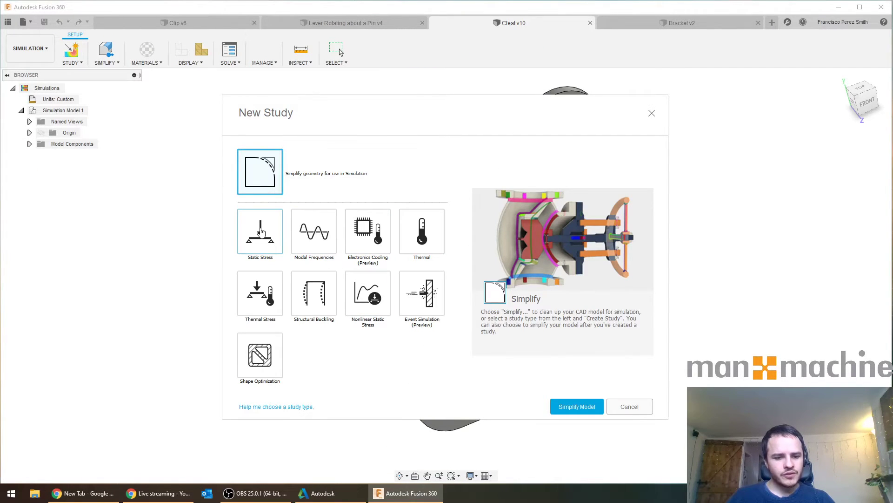
{"action": "left_click", "coordinate": [261, 233]}
{"action": "left_click", "coordinate": [577, 408]}
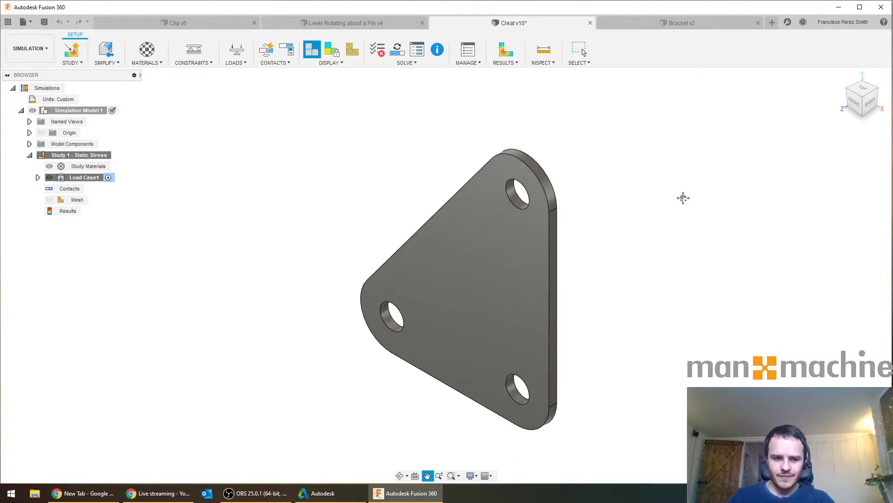
Override the cleat's study material with Steel, Mild.
{"action": "left_click", "coordinate": [116, 167]}
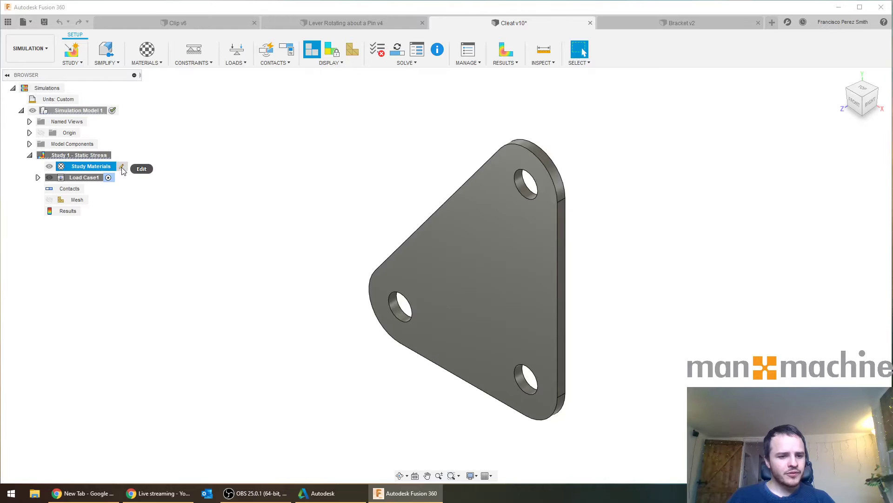
{"action": "left_click", "coordinate": [373, 136]}
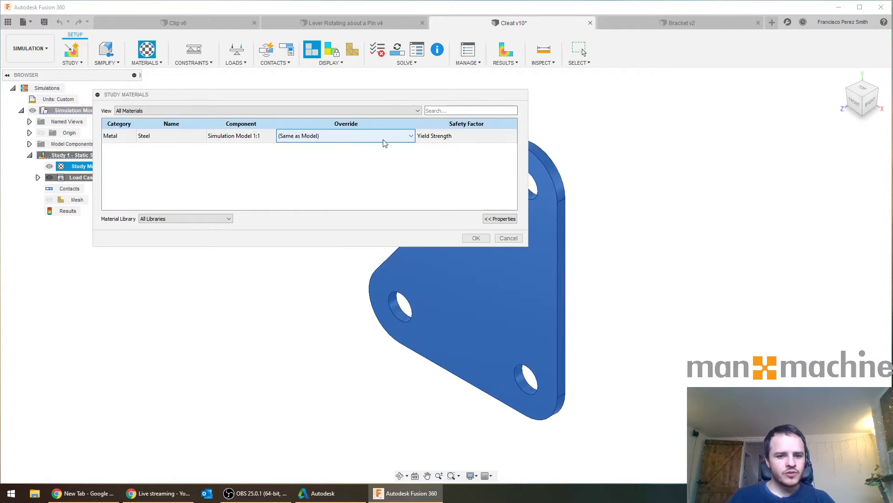
{"action": "left_click", "coordinate": [375, 136]}
{"action": "left_click_drag", "start_coordinate": [411, 155], "coordinate": [401, 264]}
{"action": "left_click", "coordinate": [328, 202]}
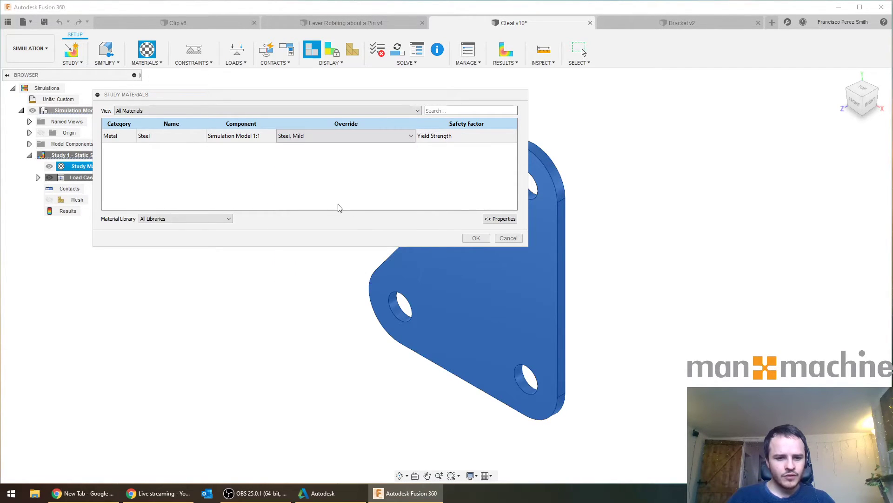
{"action": "left_click", "coordinate": [476, 237]}
{"action": "middle_click_drag", "start_coordinate": [326, 150], "coordinate": [302, 134], "text": "shift"}
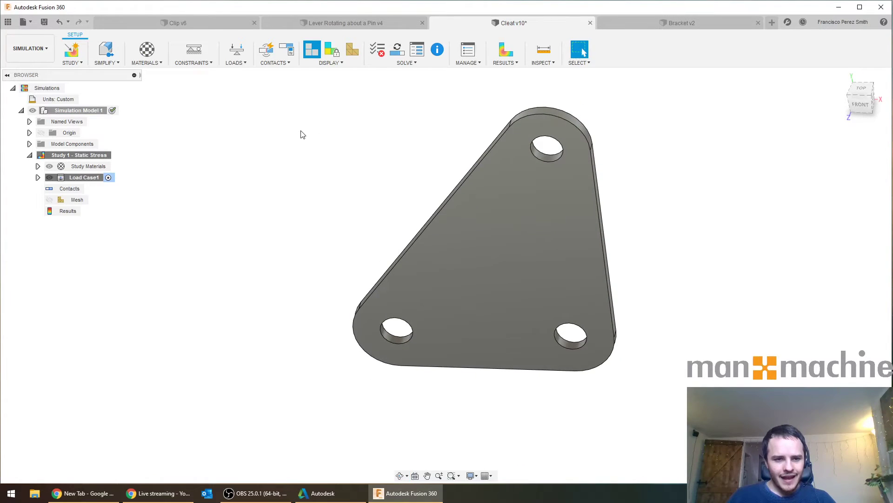
Apply a Pin constraint to the cleat's top hole face with Radial fixed and Axial and Tangential free.
{"action": "left_click", "coordinate": [193, 53]}
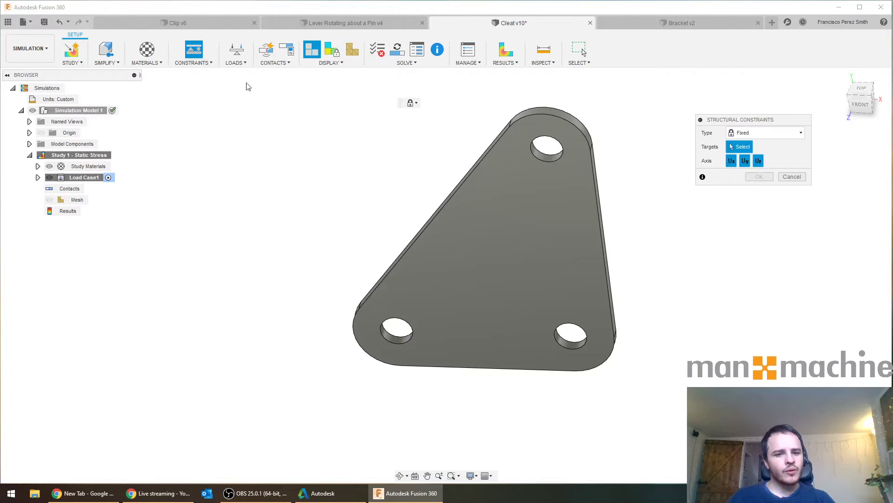
{"action": "left_click", "coordinate": [765, 133]}
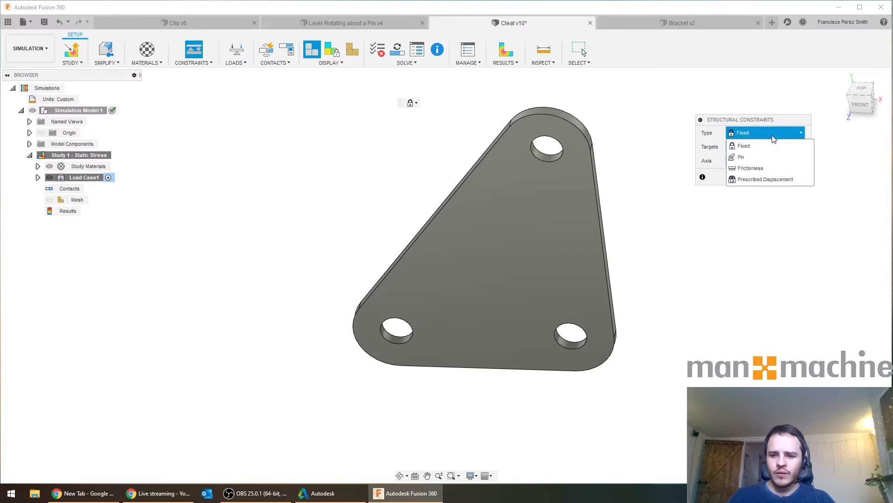
{"action": "left_click", "coordinate": [744, 159]}
{"action": "left_click", "coordinate": [736, 176]}
{"action": "left_click", "coordinate": [737, 175]}
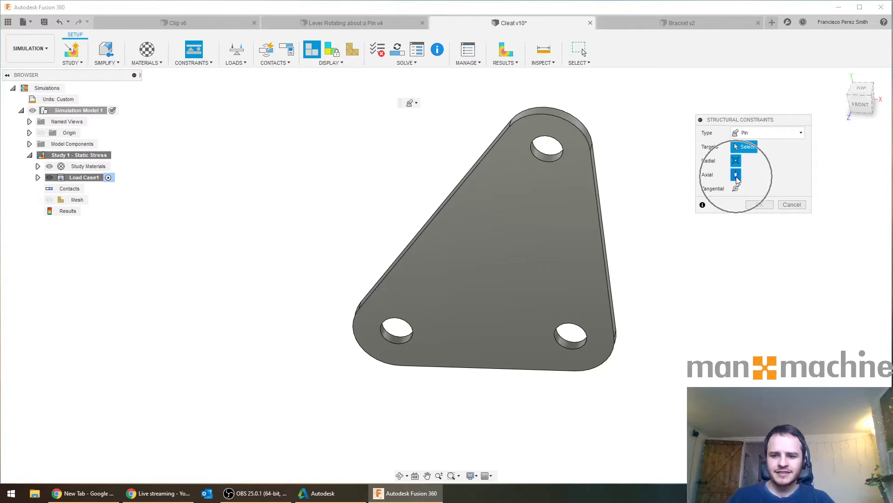
{"action": "scroll", "coordinate": [556, 153], "scroll_direction": "up", "scroll_amount": 1}
{"action": "scroll", "coordinate": [556, 152], "scroll_direction": "up", "scroll_amount": 3}
{"action": "left_click", "coordinate": [537, 154]}
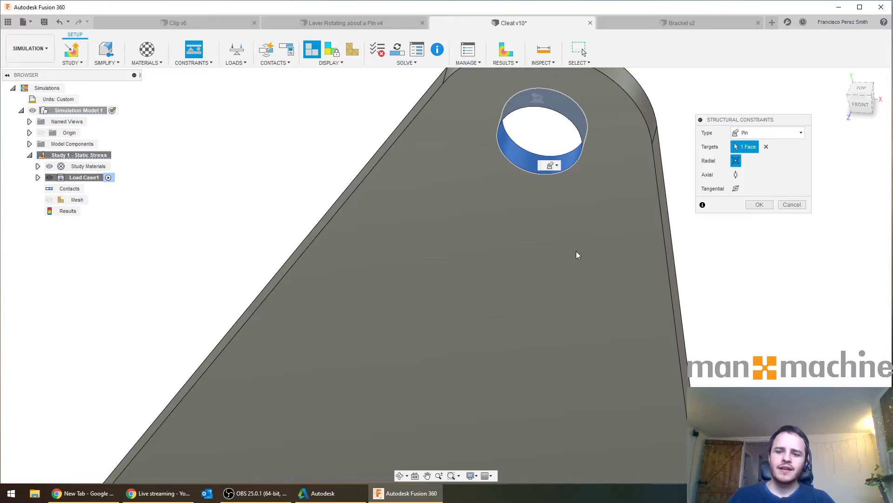
{"action": "scroll", "coordinate": [575, 265], "scroll_direction": "down", "scroll_amount": 3}
{"action": "middle_click_drag", "start_coordinate": [574, 289], "coordinate": [618, 239]}
{"action": "scroll", "coordinate": [619, 239], "scroll_direction": "down", "scroll_amount": 1}
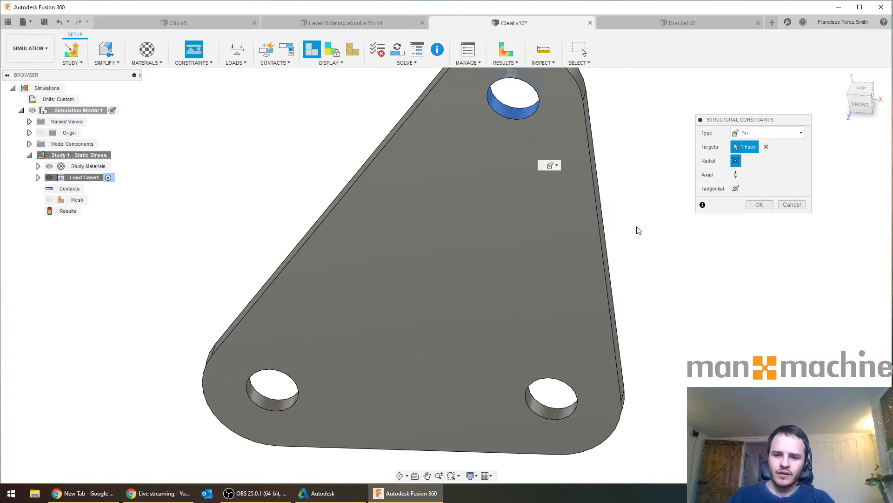
{"action": "left_click", "coordinate": [756, 205]}
Apply a radial-only Pin constraint to the inner face of the cleat's lower-right hole.
{"action": "left_click", "coordinate": [194, 50]}
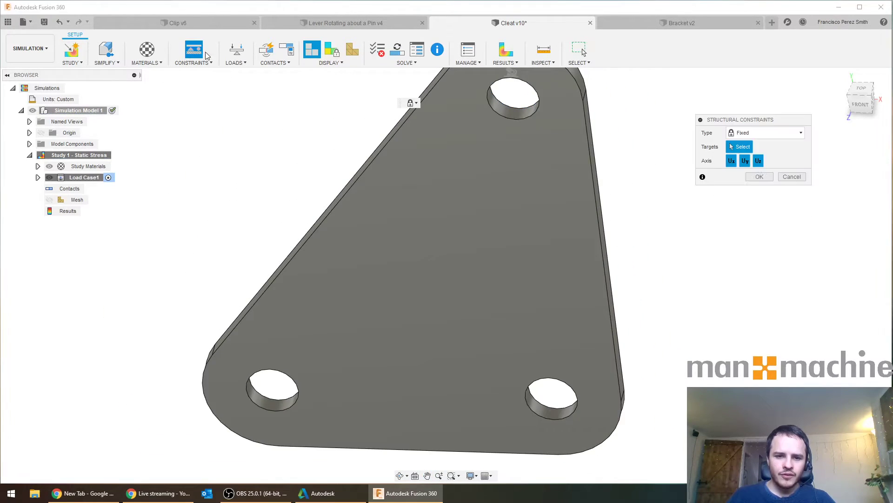
{"action": "left_click", "coordinate": [768, 133]}
{"action": "left_click", "coordinate": [745, 154]}
{"action": "scroll", "coordinate": [557, 409], "scroll_direction": "up", "scroll_amount": 2}
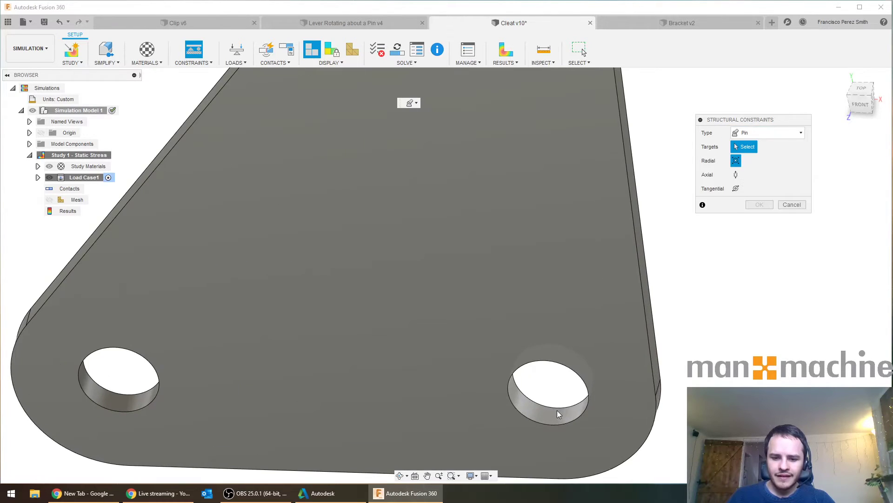
{"action": "left_click", "coordinate": [546, 409]}
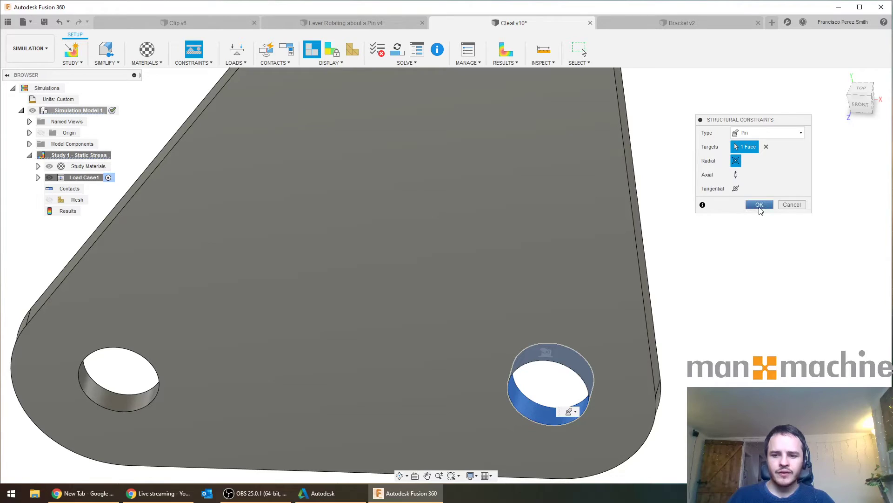
{"action": "left_click", "coordinate": [760, 205]}
{"action": "scroll", "coordinate": [724, 227], "scroll_direction": "down", "scroll_amount": 5}
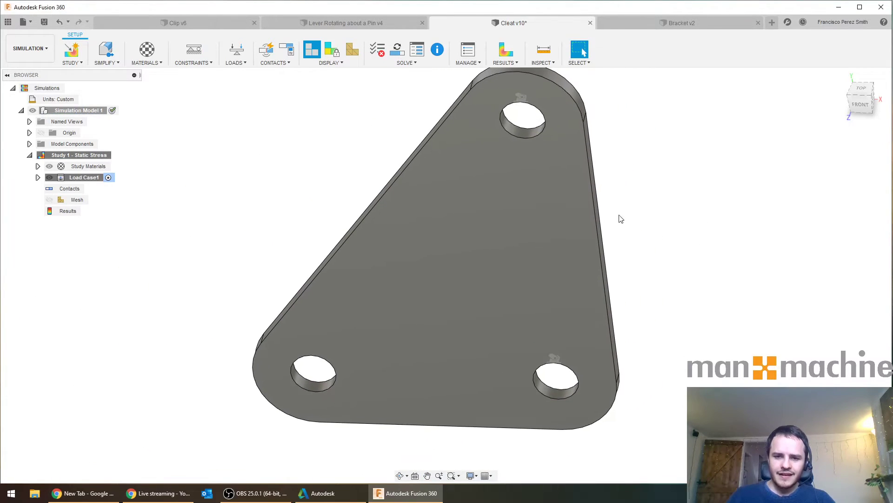
Apply a Frictionless constraint to the cleat's large front face.
{"action": "left_click", "coordinate": [202, 64]}
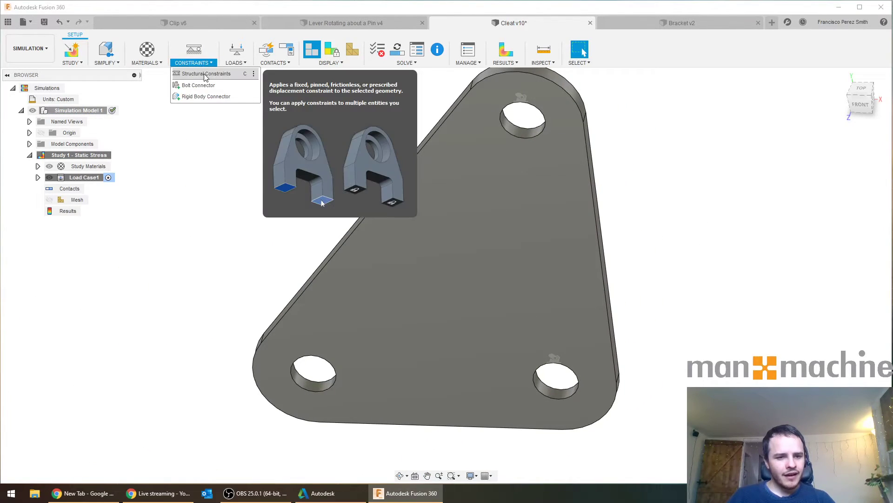
{"action": "left_click", "coordinate": [209, 74]}
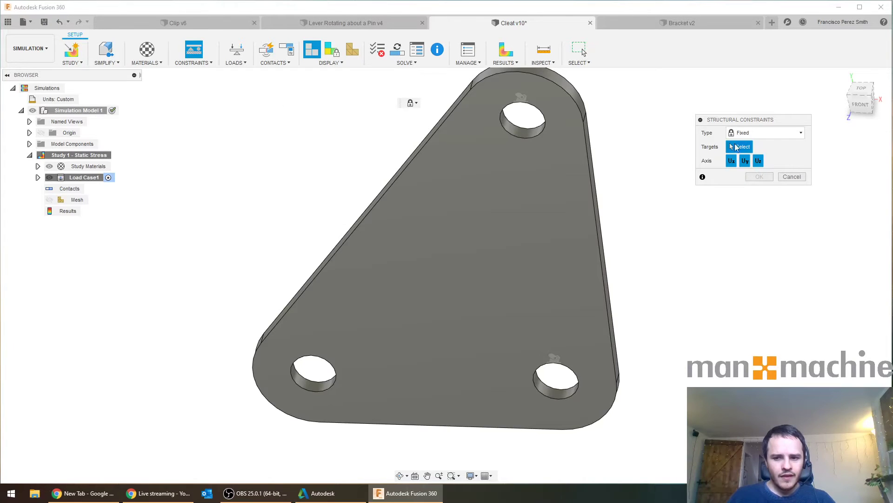
{"action": "left_click", "coordinate": [770, 135]}
{"action": "left_click", "coordinate": [751, 168]}
{"action": "left_click", "coordinate": [471, 223]}
{"action": "middle_click_drag", "start_coordinate": [470, 223], "coordinate": [437, 194], "text": "shift"}
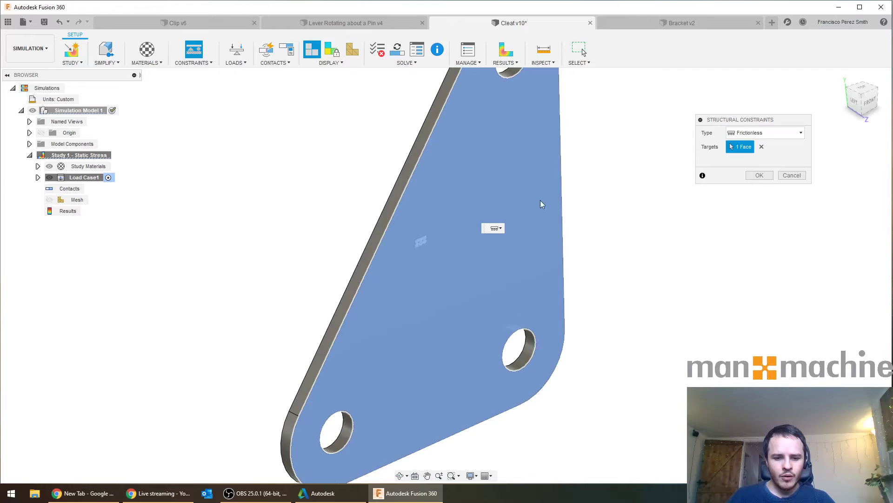
{"action": "middle_click_drag", "start_coordinate": [458, 131], "coordinate": [560, 197], "text": "shift"}
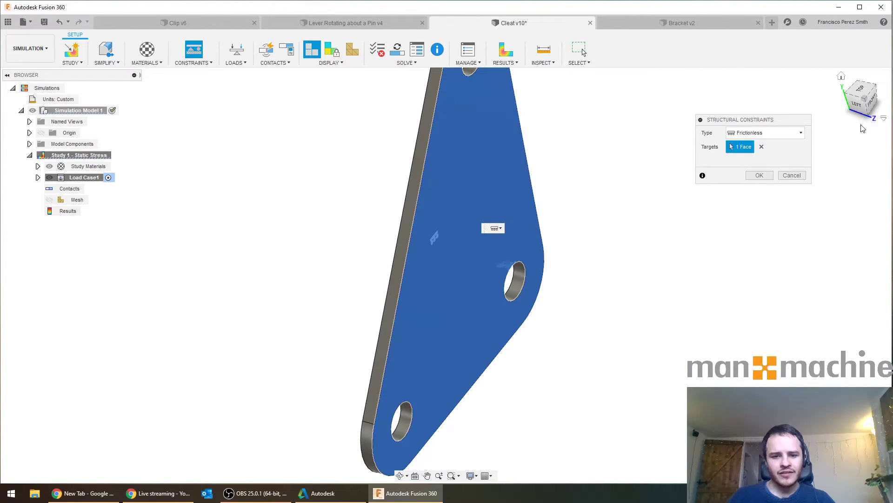
{"action": "left_click", "coordinate": [759, 175]}
Start a structural Force load on the inner face of the cleat's lower-left hole.
{"action": "middle_click_drag", "start_coordinate": [664, 231], "coordinate": [623, 191], "text": "shift"}
{"action": "middle_click_drag", "start_coordinate": [259, 145], "coordinate": [276, 194]}
{"action": "left_click", "coordinate": [236, 52]}
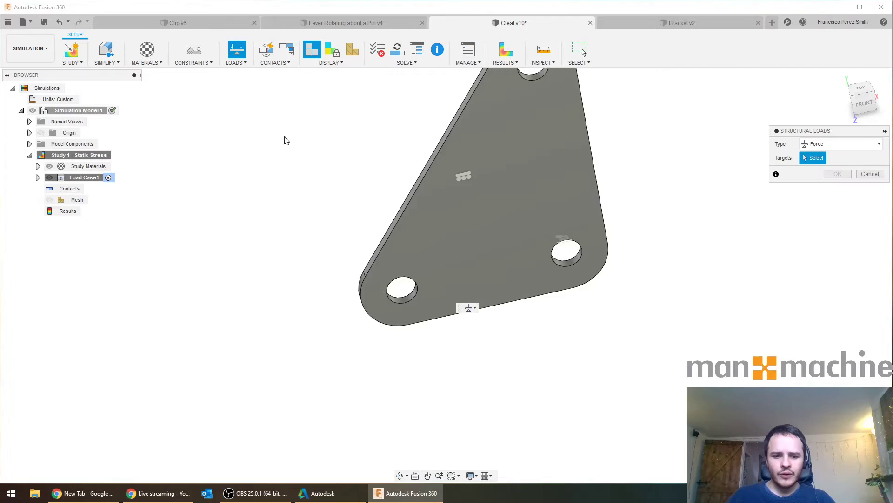
{"action": "scroll", "coordinate": [402, 307], "scroll_direction": "up", "scroll_amount": 5}
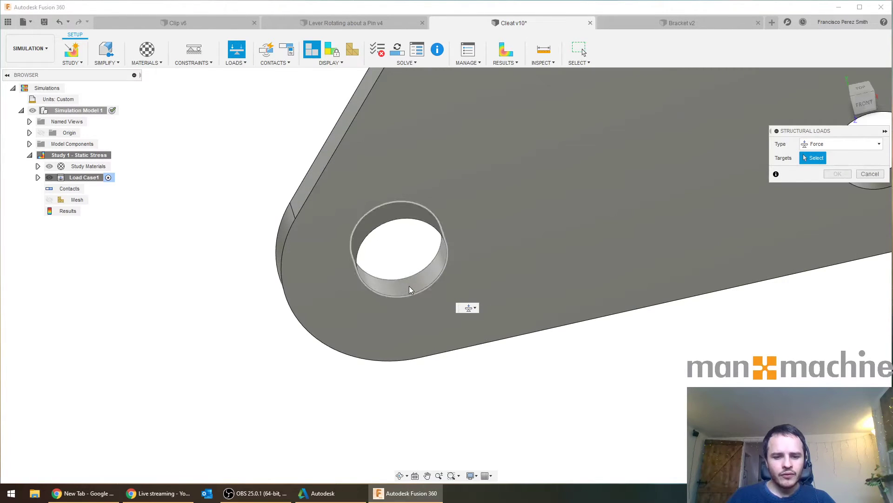
{"action": "left_click", "coordinate": [408, 288]}
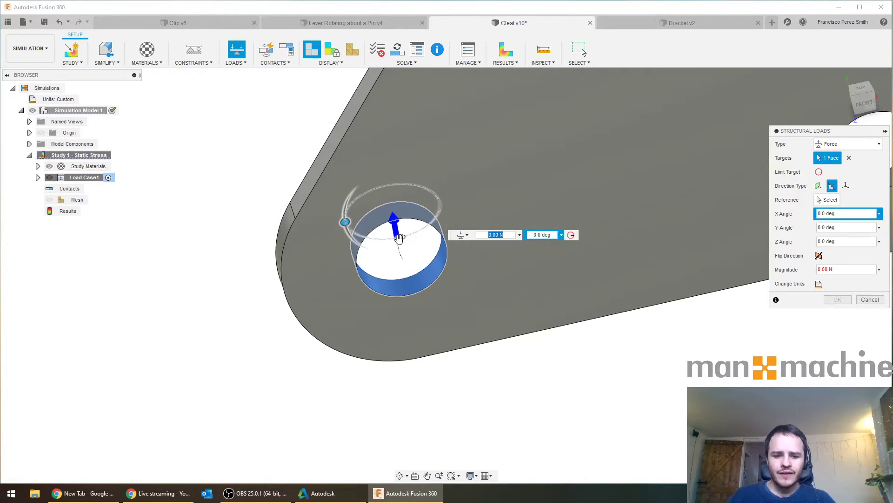
Turn the force on the lower-left hole to an X angle of 180 degrees and review the available load types.
{"action": "left_click_drag", "start_coordinate": [345, 222], "coordinate": [481, 194]}
{"action": "middle_click_drag", "start_coordinate": [408, 261], "coordinate": [385, 186]}
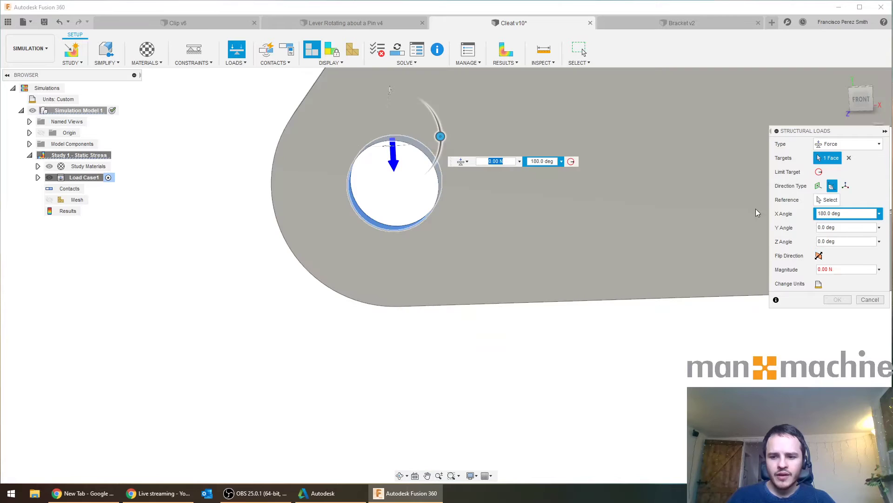
{"action": "scroll", "coordinate": [465, 183], "scroll_direction": "up", "scroll_amount": 2}
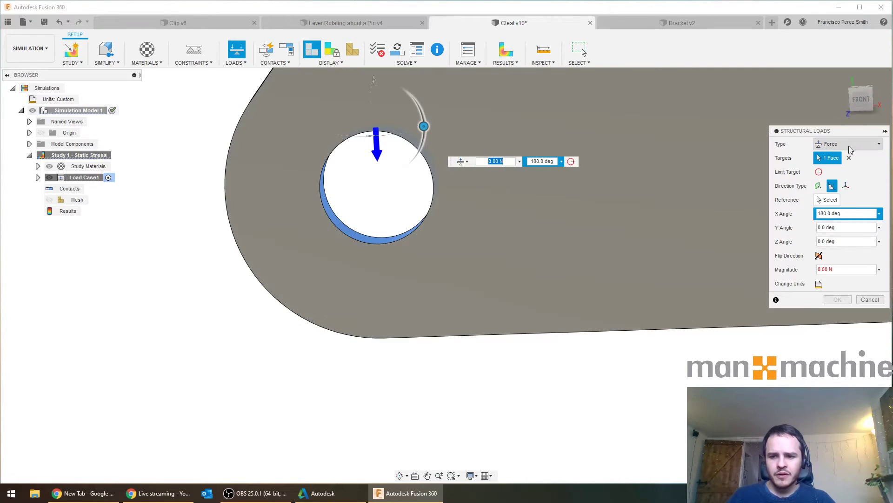
{"action": "left_click", "coordinate": [848, 144]}
{"action": "left_click", "coordinate": [831, 157]}
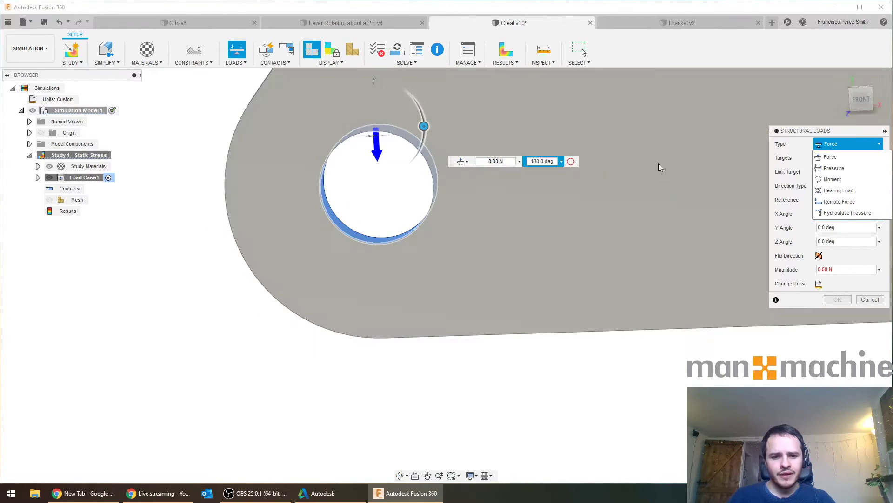
{"action": "scroll", "coordinate": [384, 186], "scroll_direction": "up", "scroll_amount": 4}
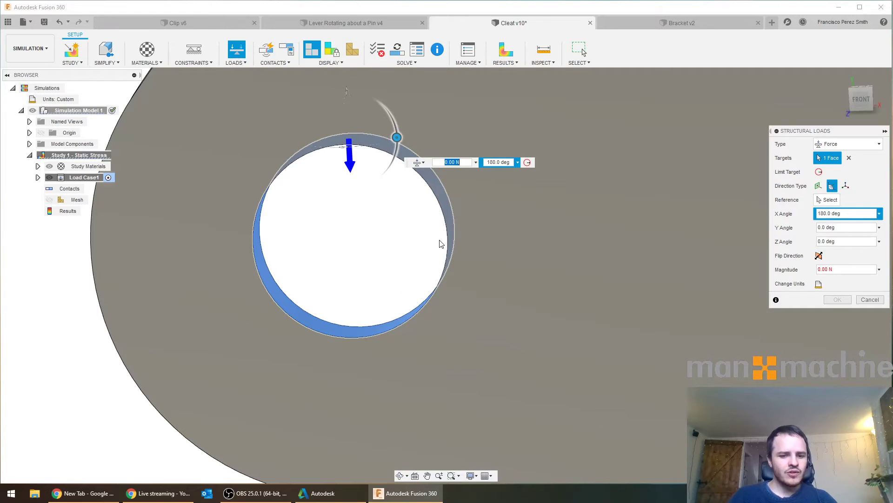
{"action": "key", "text": "Tab"}
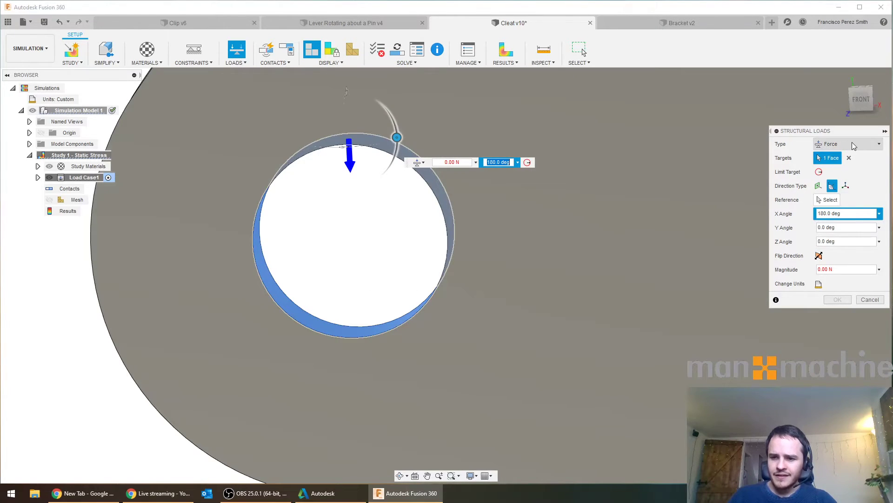
Change the load on the lower-left hole to a Bearing Load of 6000 N at 0 degrees.
{"action": "left_click", "coordinate": [852, 147]}
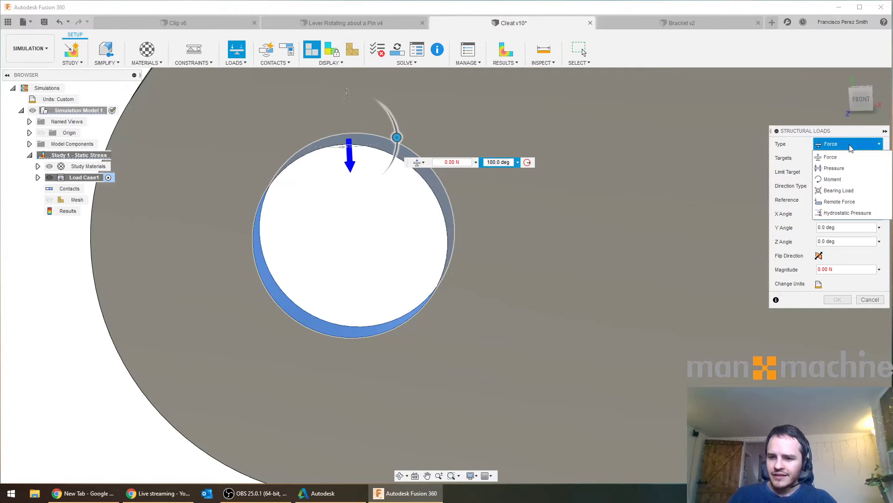
{"action": "left_click", "coordinate": [838, 191]}
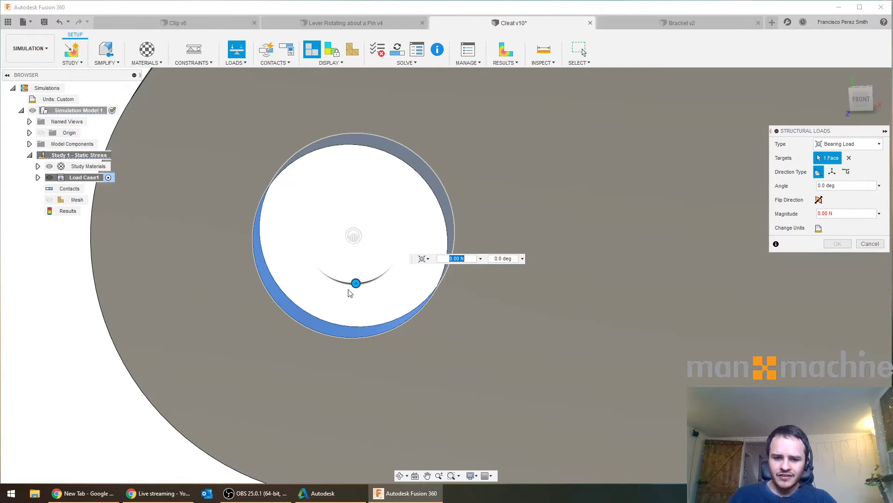
{"action": "left_click_drag", "start_coordinate": [355, 283], "coordinate": [355, 321]}
{"action": "key", "text": "Tab"}
{"action": "type", "text": "60"}
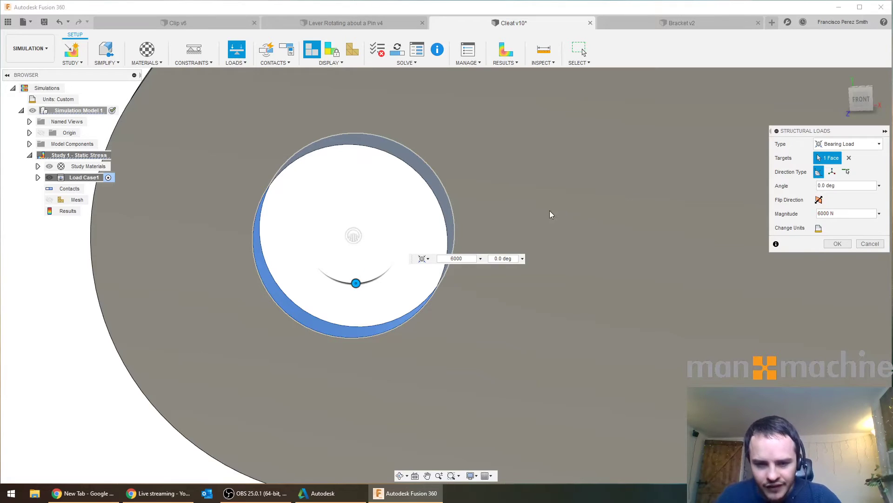
{"action": "left_click", "coordinate": [838, 244]}
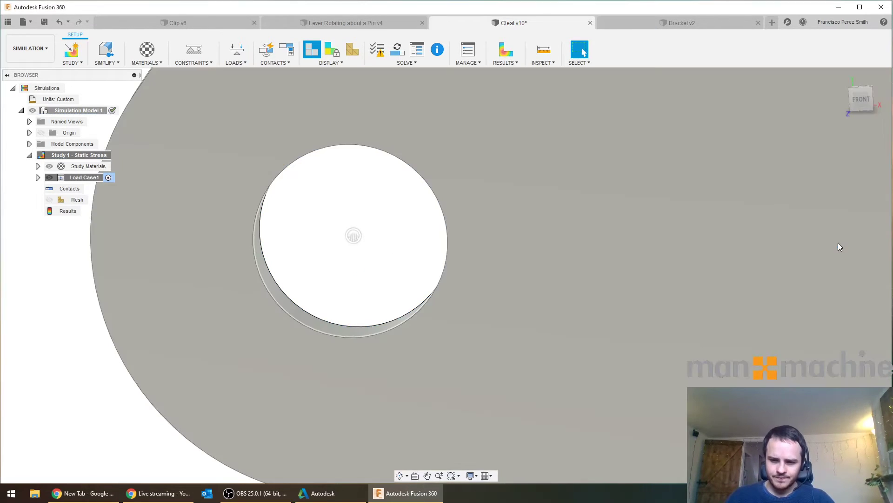
Generate the mesh for the cleat's static stress study and inspect it on the plate.
{"action": "scroll", "coordinate": [656, 207], "scroll_direction": "down", "scroll_amount": 5}
{"action": "middle_click_drag", "start_coordinate": [620, 222], "coordinate": [492, 230]}
{"action": "key", "text": "Escape"}
{"action": "scroll", "coordinate": [516, 225], "scroll_direction": "down", "scroll_amount": 4}
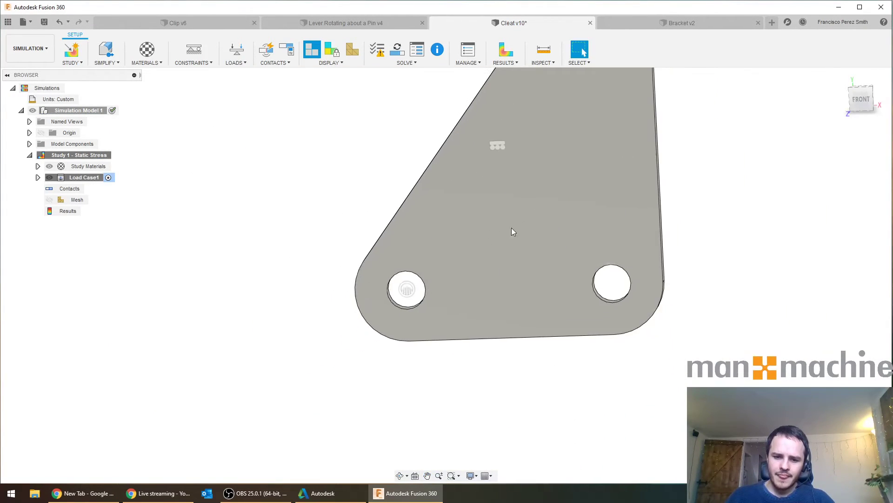
{"action": "middle_click_drag", "start_coordinate": [435, 305], "coordinate": [482, 107], "text": "shift"}
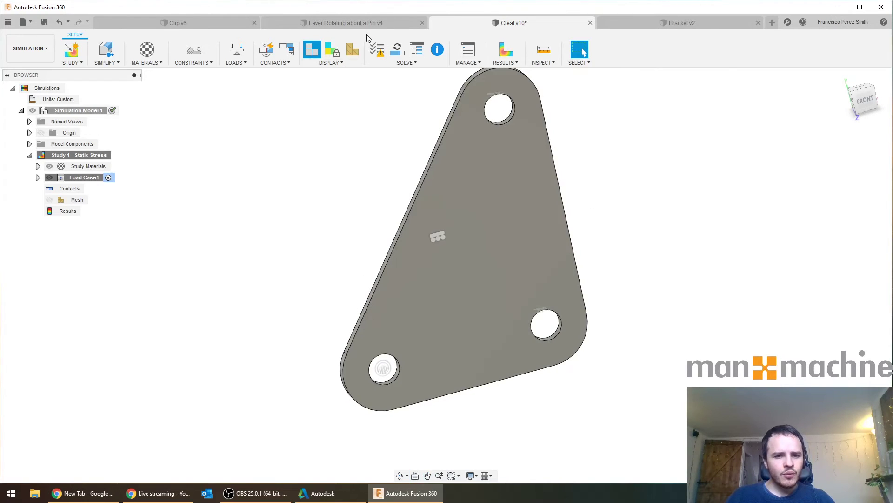
{"action": "right_click", "coordinate": [70, 200]}
{"action": "left_click", "coordinate": [115, 221]}
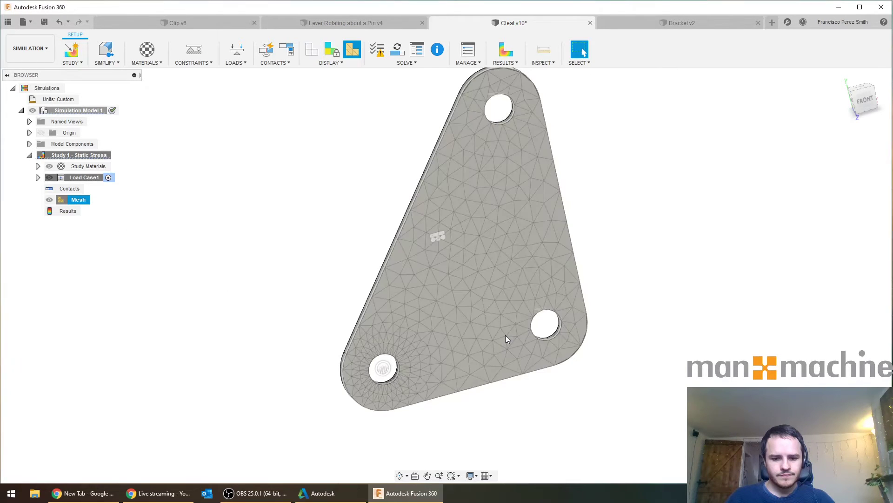
{"action": "middle_click_drag", "start_coordinate": [636, 233], "coordinate": [365, 156], "text": "shift"}
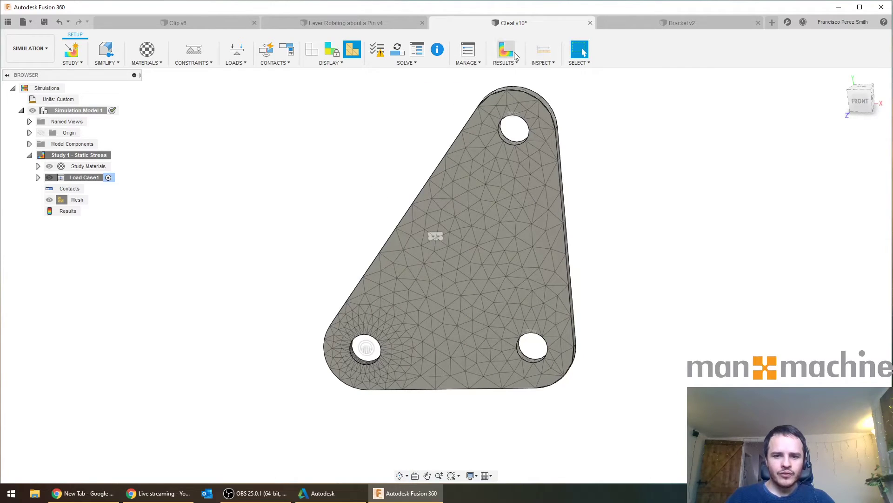
Examine the study's pre-solve warning in the solve setup and its related structural constraints entry.
{"action": "left_click", "coordinate": [404, 52]}
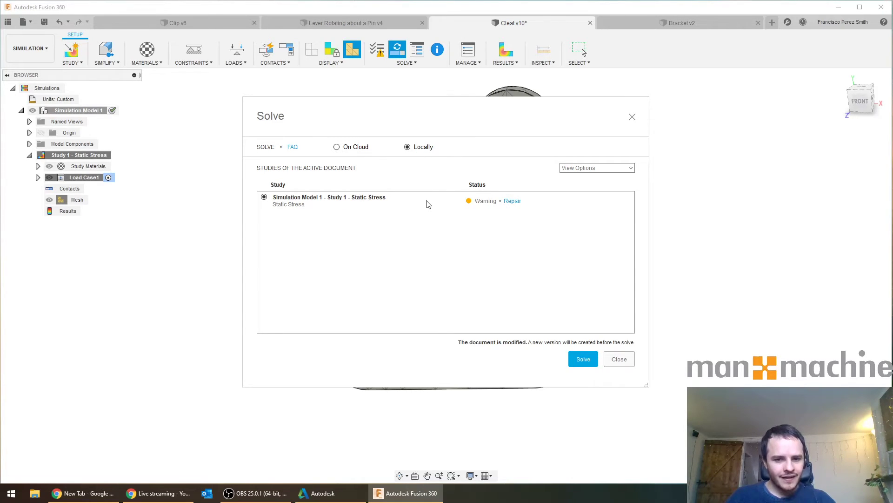
{"action": "left_click", "coordinate": [512, 200]}
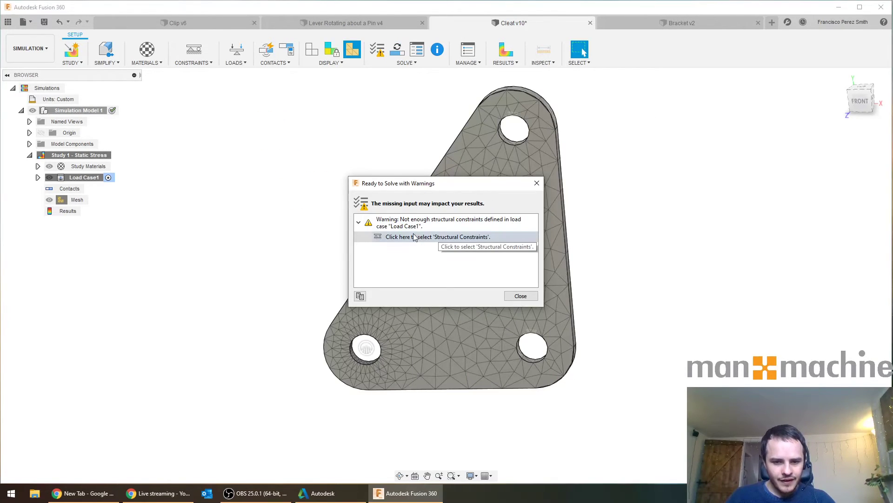
{"action": "left_click", "coordinate": [458, 236]}
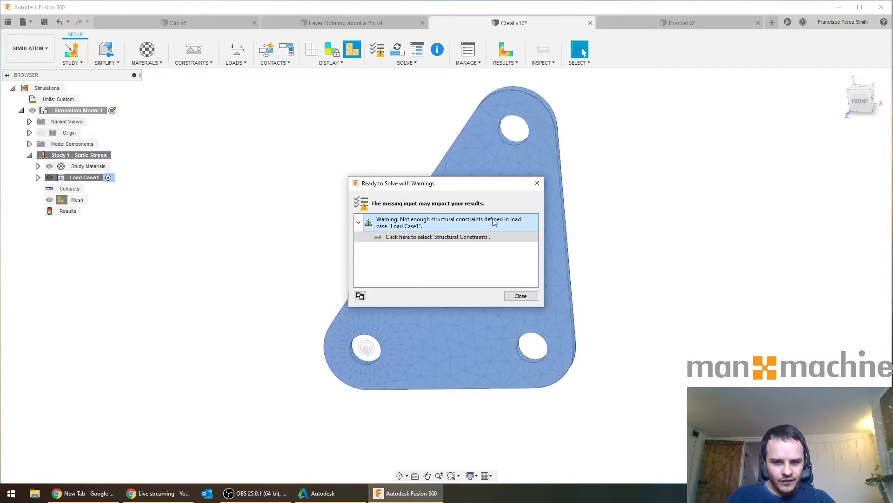
{"action": "left_click", "coordinate": [519, 298]}
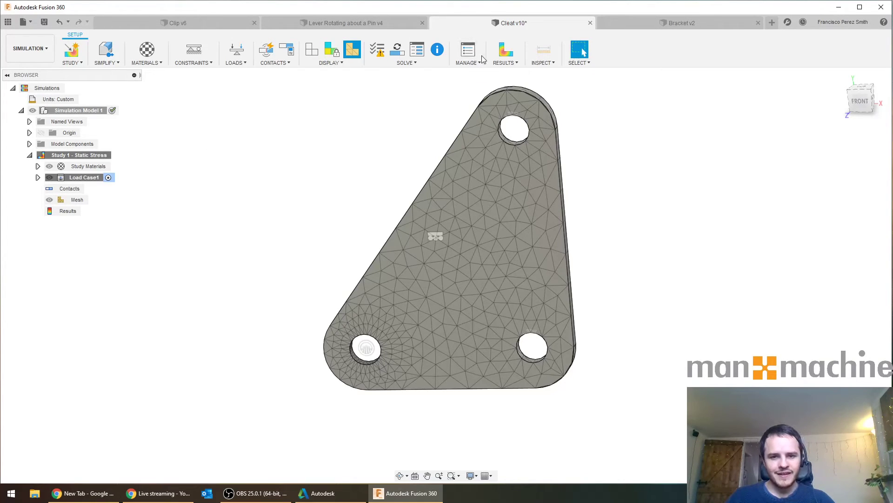
Solve the cleat's static stress study locally and dismiss the job status.
{"action": "left_click", "coordinate": [397, 49]}
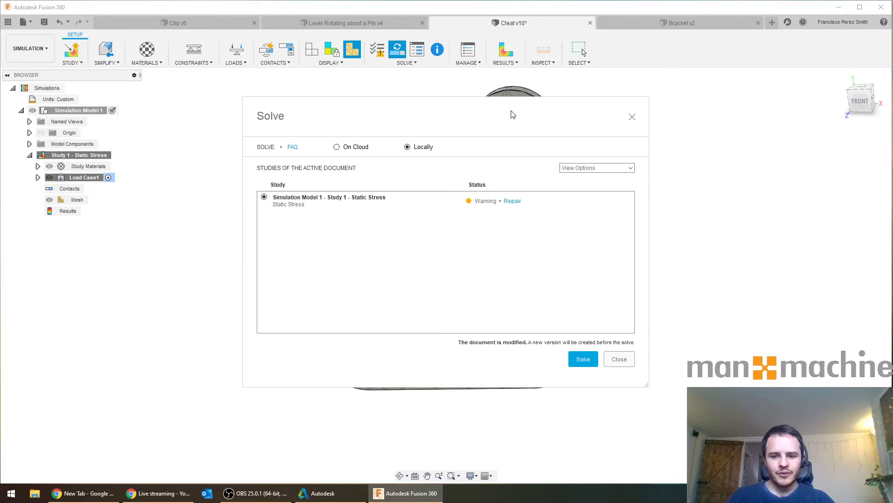
{"action": "left_click", "coordinate": [581, 362]}
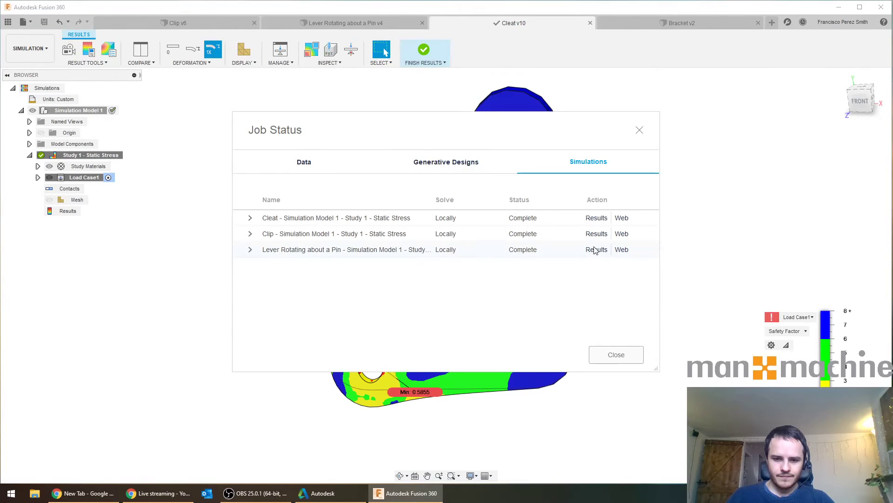
{"action": "left_click", "coordinate": [626, 361]}
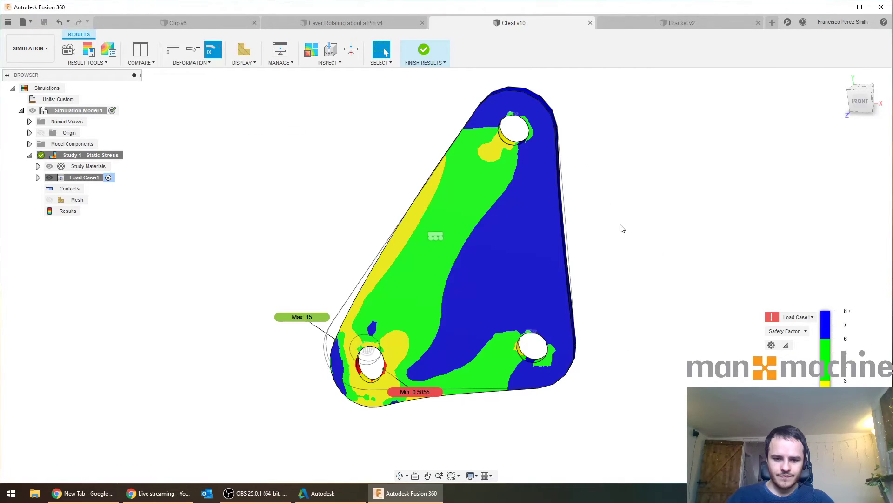
Show the Von Mises stress result and examine the stress around the loaded lower-left hole and across the cleat.
{"action": "mouse_move", "coordinate": [585, 225]}
{"action": "middle_mouse_down", "text": "shift"}
{"action": "mouse_move", "coordinate": [616, 229]}
{"action": "mouse_move", "coordinate": [599, 225]}
{"action": "middle_mouse_up", "text": "shift"}
{"action": "key", "text": "Escape"}
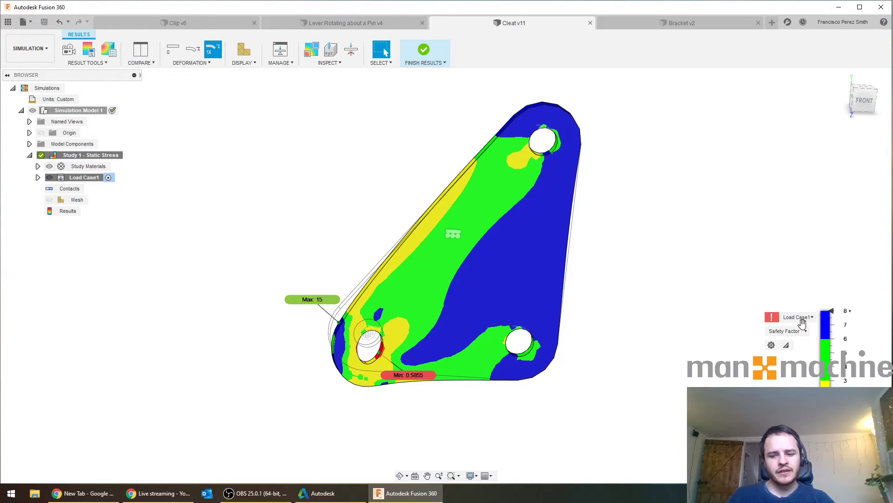
{"action": "left_click", "coordinate": [800, 331]}
{"action": "left_click", "coordinate": [788, 342]}
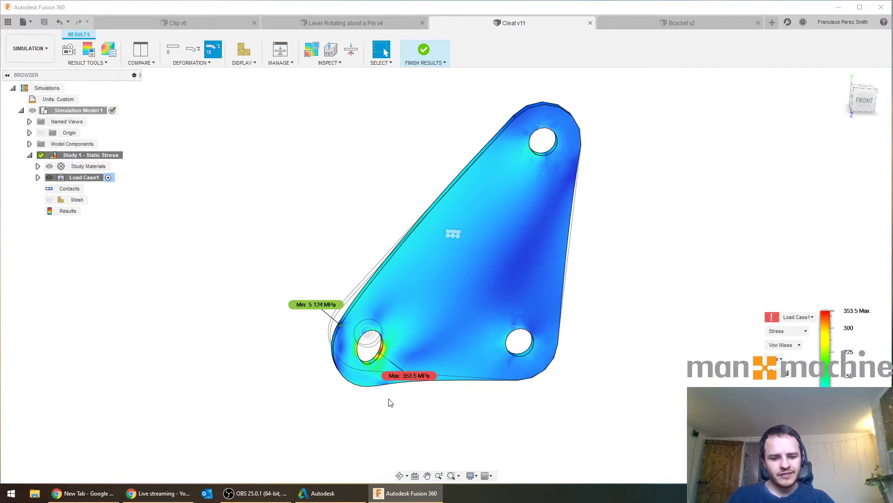
{"action": "scroll", "coordinate": [391, 406], "scroll_direction": "up", "scroll_amount": 5}
{"action": "middle_click_drag", "start_coordinate": [394, 310], "coordinate": [389, 313], "text": "shift"}
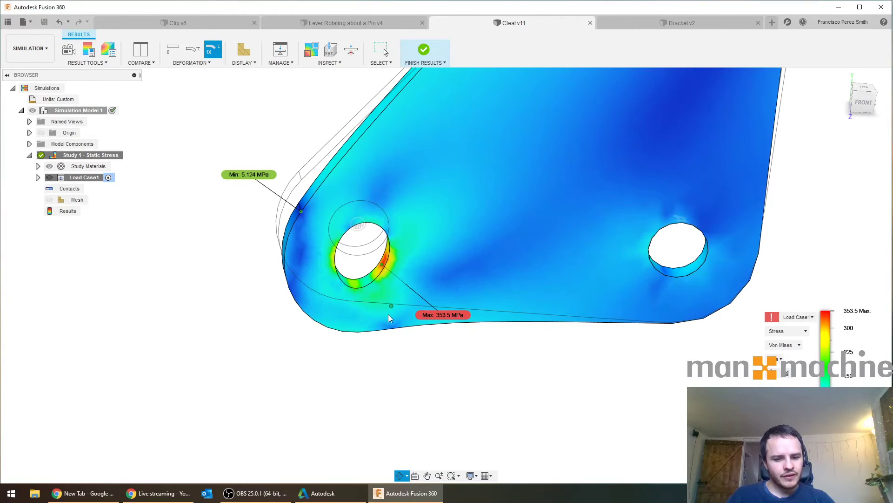
{"action": "scroll", "coordinate": [383, 261], "scroll_direction": "up", "scroll_amount": 5}
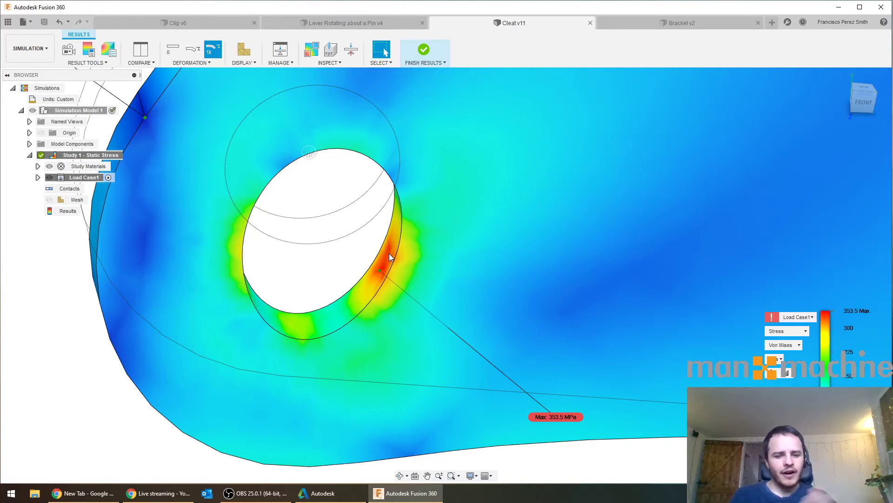
{"action": "scroll", "coordinate": [389, 254], "scroll_direction": "down", "scroll_amount": 8}
{"action": "middle_click_drag", "start_coordinate": [403, 252], "coordinate": [507, 119], "text": "shift"}
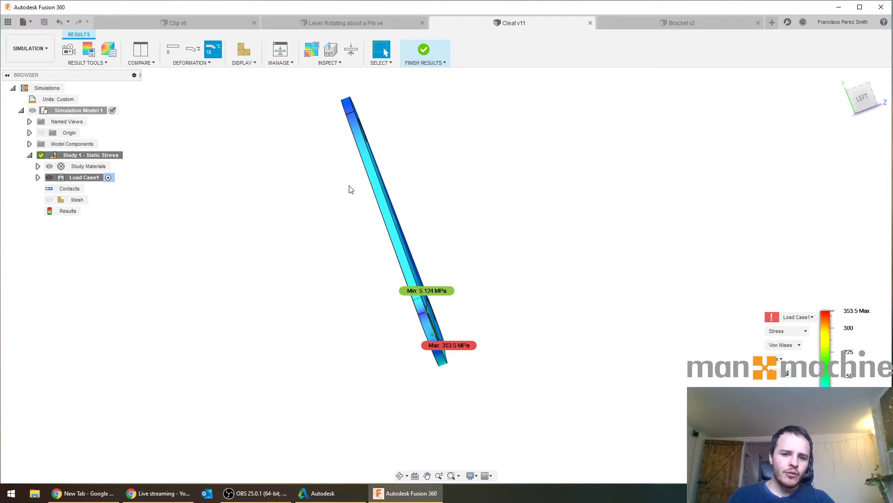
{"action": "middle_click_drag", "start_coordinate": [529, 180], "coordinate": [481, 146], "text": "shift"}
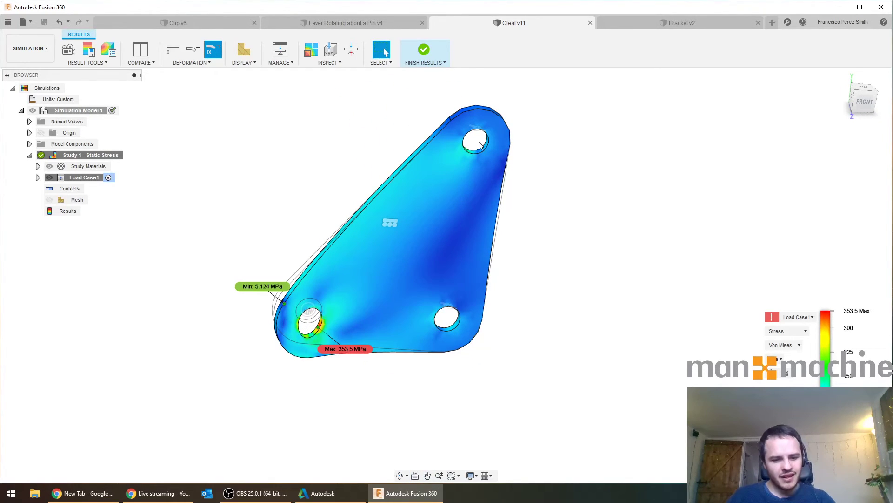
Finish reviewing the results and switch the cleat to the Design workspace.
{"action": "left_click", "coordinate": [425, 51]}
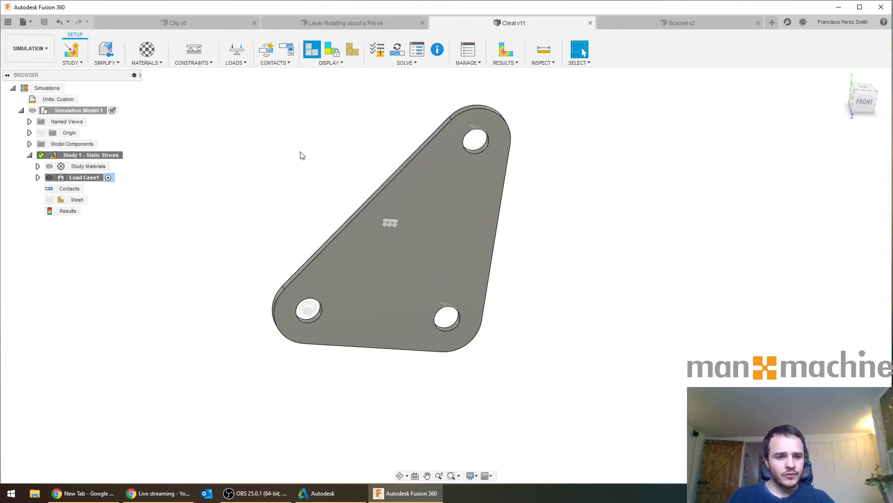
{"action": "left_click", "coordinate": [32, 55]}
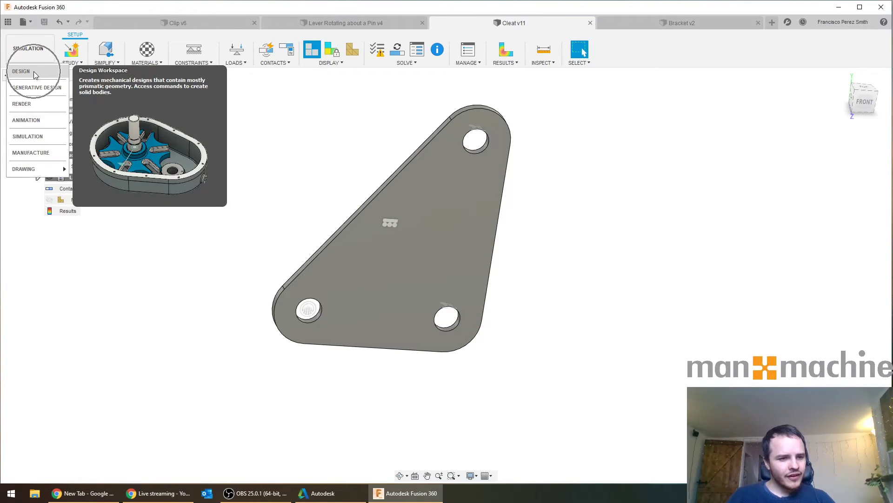
{"action": "left_click", "coordinate": [34, 71]}
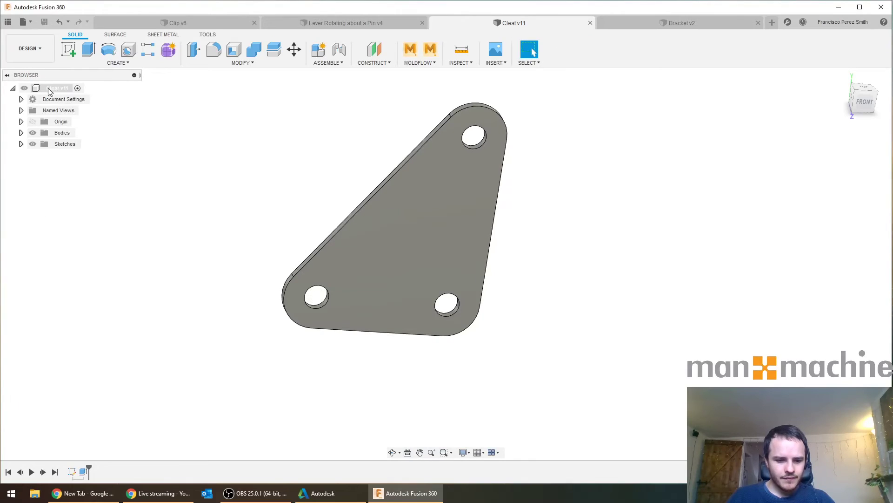
Edit the cleat's extrude feature to set its distance to 8 mm.
{"action": "double_click", "coordinate": [83, 473]}
{"action": "middle_click_drag", "start_coordinate": [553, 234], "coordinate": [496, 220], "text": "shift"}
{"action": "left_click_drag", "start_coordinate": [425, 113], "coordinate": [467, 116]}
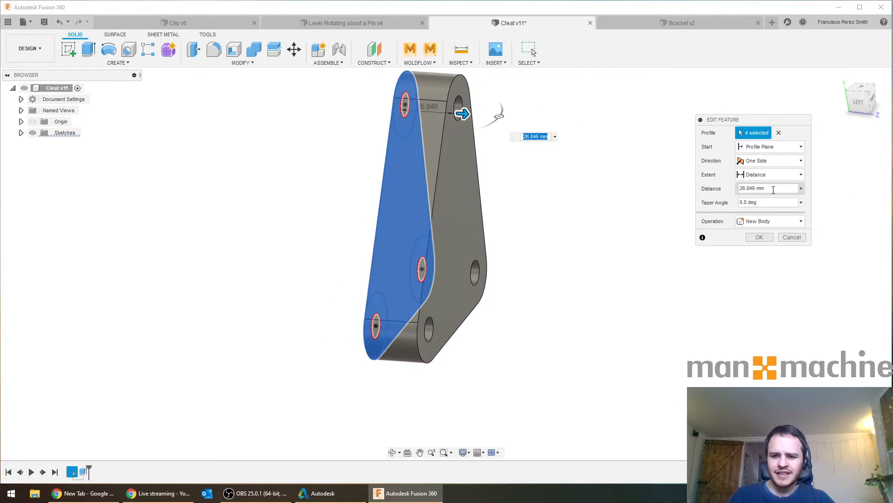
{"action": "double_click", "coordinate": [773, 191]}
{"action": "type", "text": "8"}
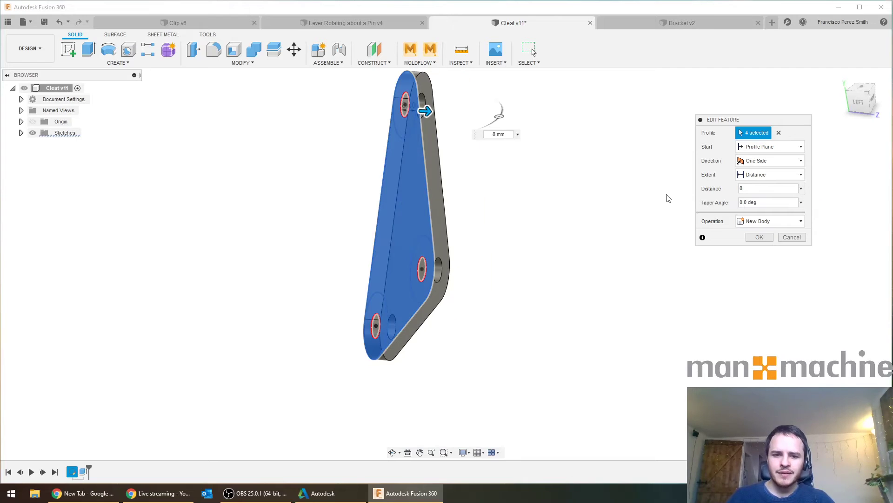
{"action": "left_click", "coordinate": [759, 237]}
{"action": "middle_click_drag", "start_coordinate": [763, 239], "coordinate": [624, 211], "text": "shift"}
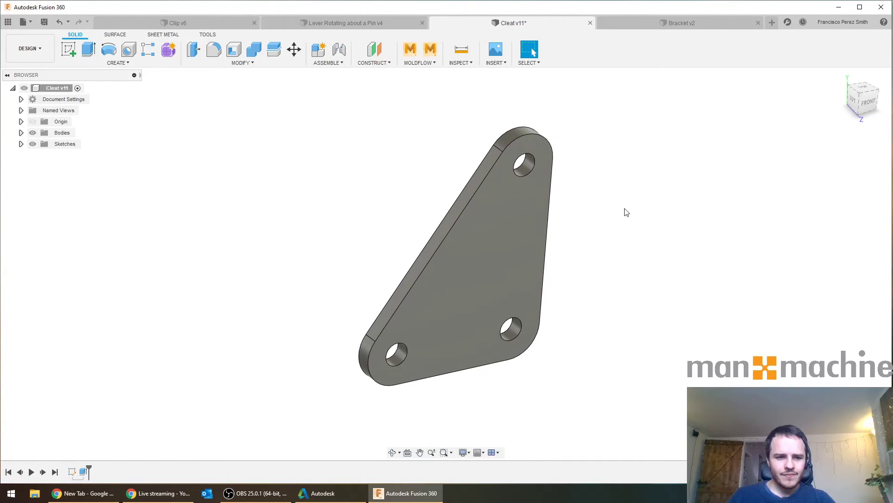
Return to the Simulation workspace and expand Load Case1 to check the cleat's loads and constraints.
{"action": "left_click", "coordinate": [31, 49]}
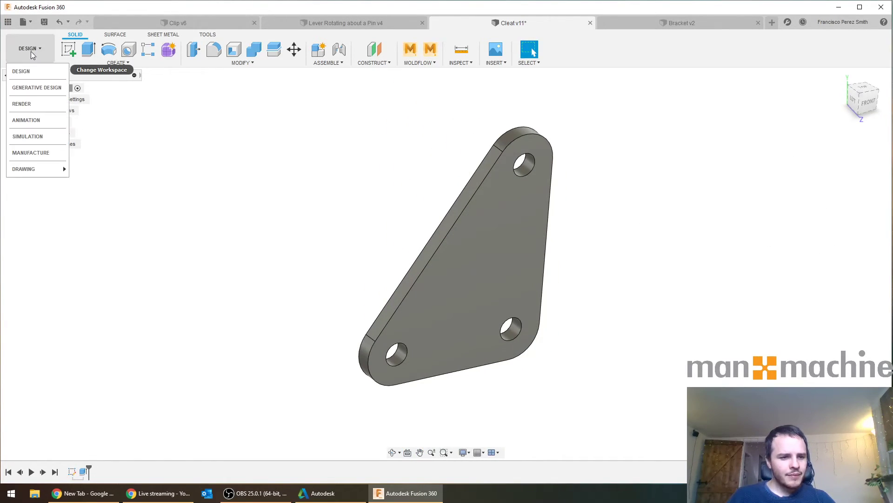
{"action": "left_click", "coordinate": [44, 136]}
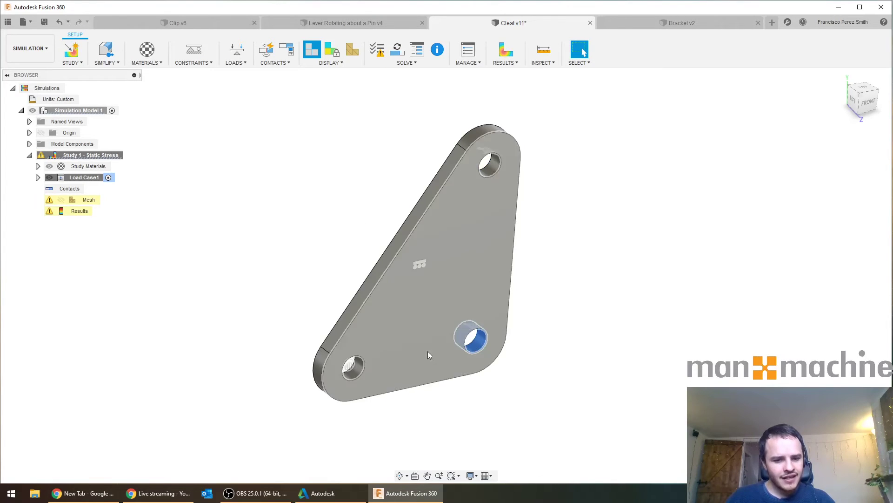
{"action": "left_click", "coordinate": [356, 373]}
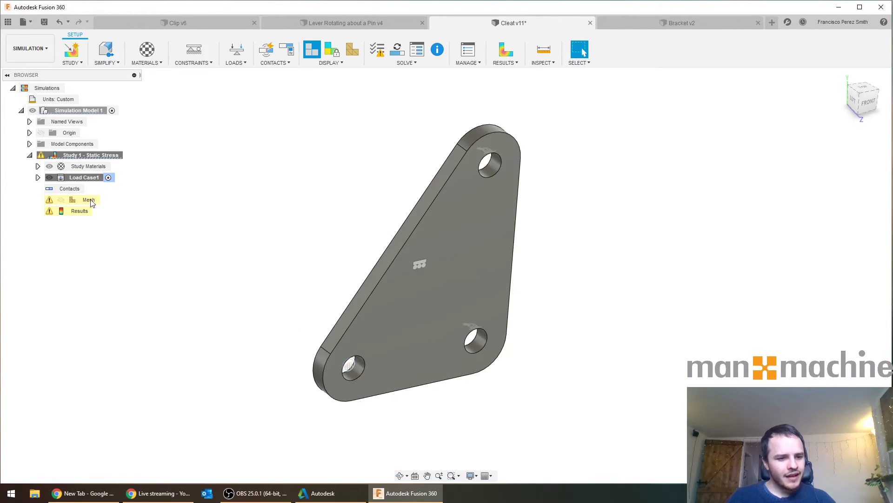
{"action": "left_click", "coordinate": [38, 177]}
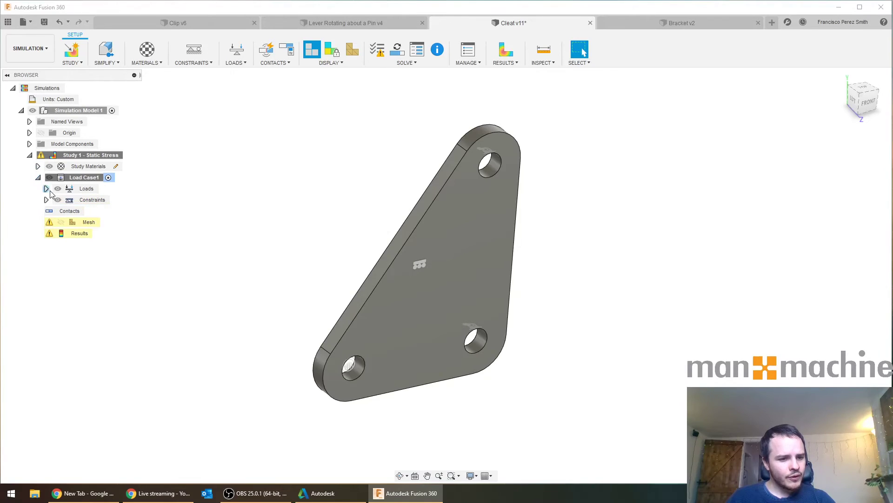
{"action": "left_click", "coordinate": [47, 188]}
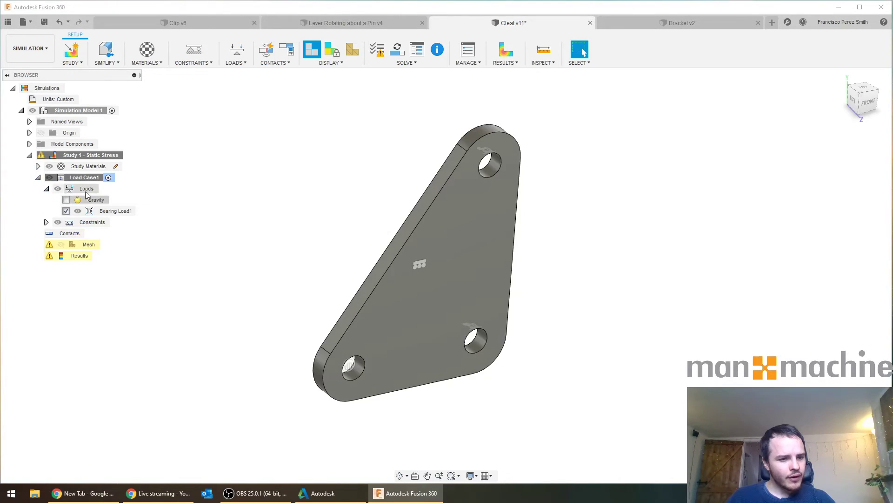
{"action": "left_click", "coordinate": [47, 223]}
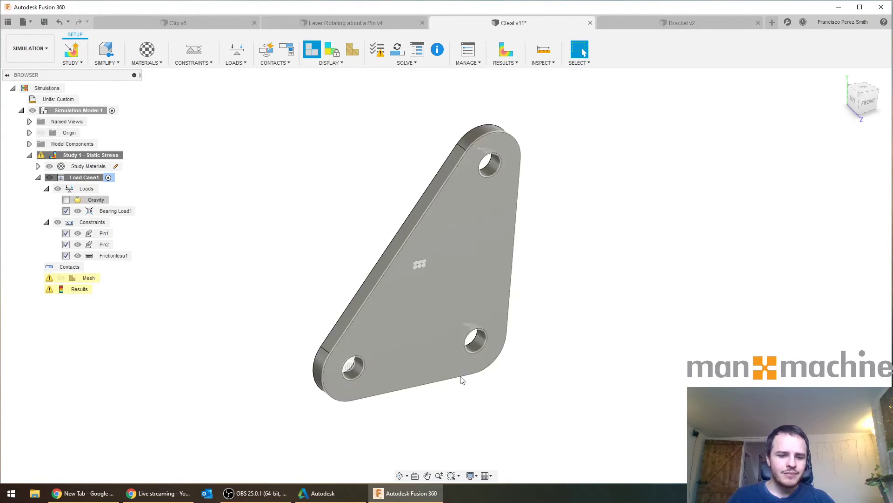
Generate a new mesh for the thickened cleat in the static stress study.
{"action": "left_click", "coordinate": [91, 278]}
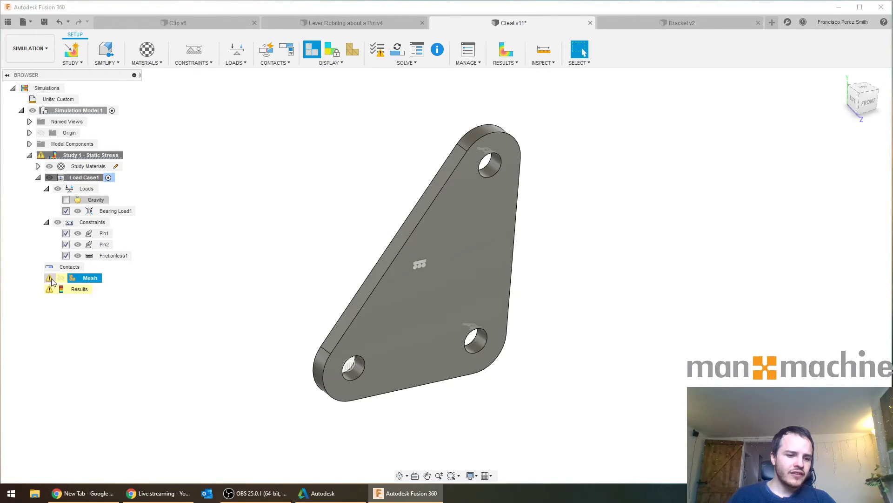
{"action": "right_click", "coordinate": [95, 279]}
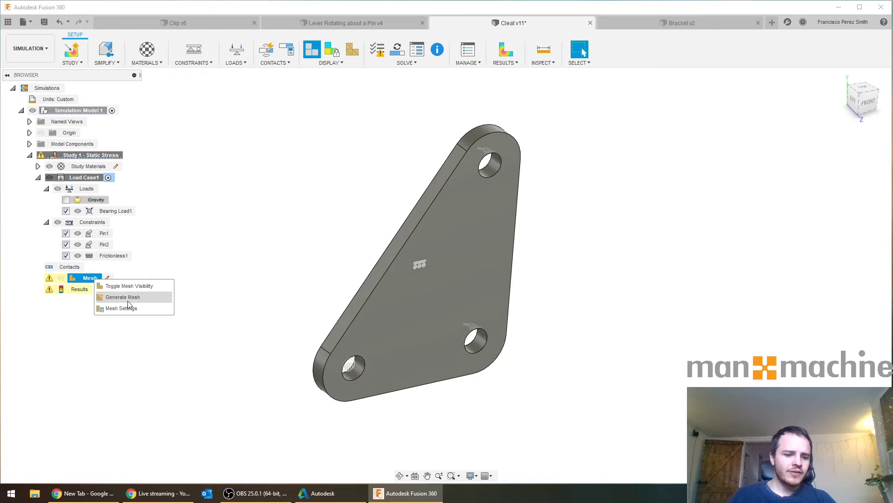
{"action": "left_click", "coordinate": [135, 300]}
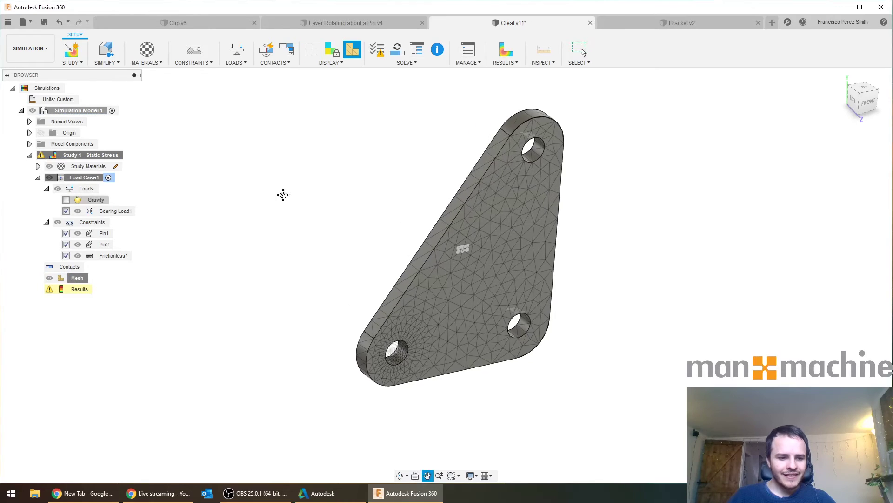
Solve the thickened cleat's static stress study locally and dismiss the job status.
{"action": "left_click", "coordinate": [80, 291]}
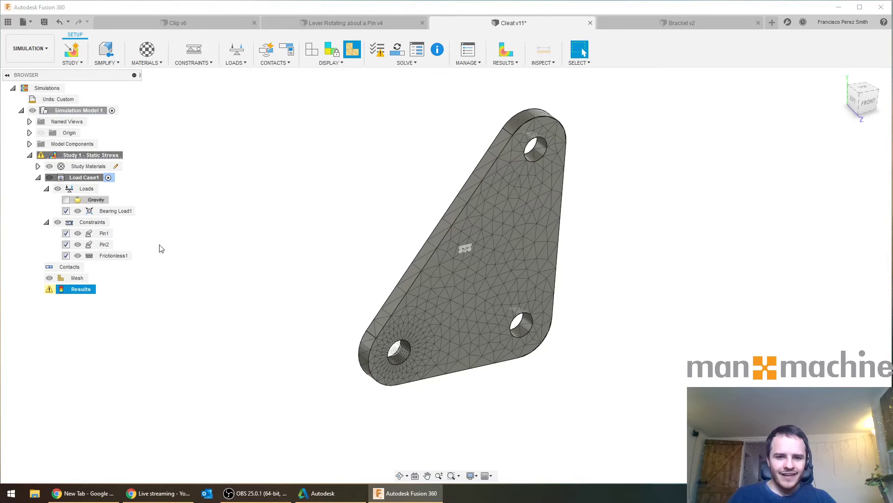
{"action": "left_click", "coordinate": [401, 46]}
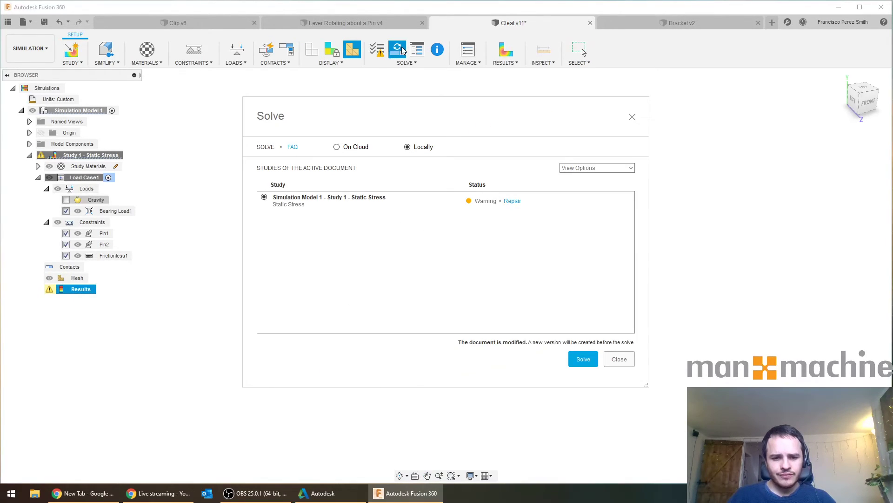
{"action": "left_click", "coordinate": [587, 359]}
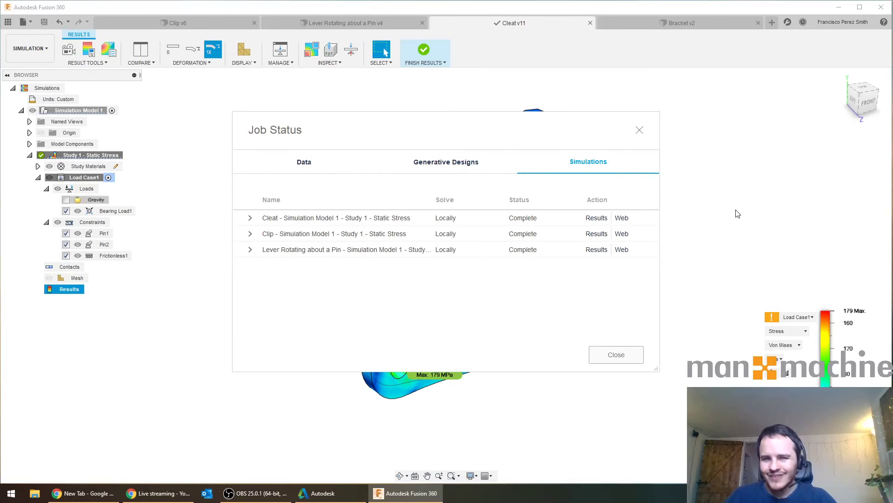
{"action": "left_click", "coordinate": [611, 359]}
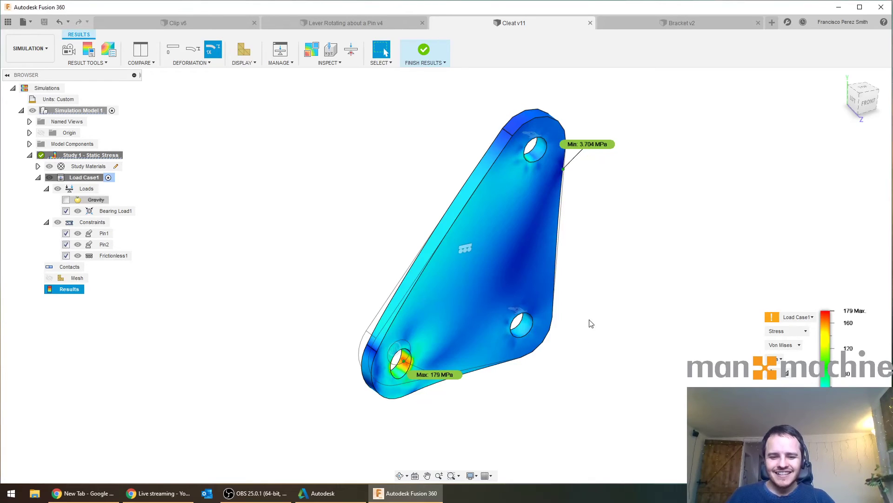
Examine the Von Mises stress around the loaded lower-left hole and identify the least-stressed material by hiding the lowest stress range.
{"action": "scroll", "coordinate": [476, 356], "scroll_direction": "up", "scroll_amount": 3}
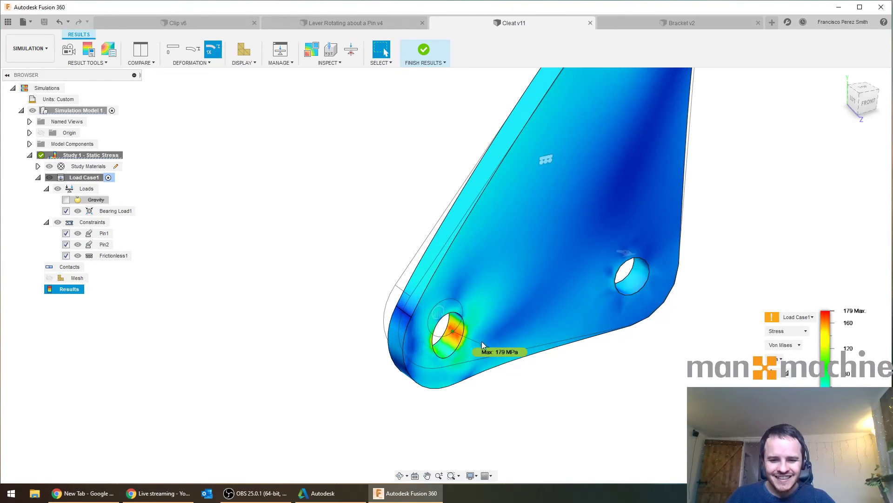
{"action": "middle_click_drag", "start_coordinate": [652, 303], "coordinate": [548, 332]}
{"action": "scroll", "coordinate": [548, 331], "scroll_direction": "down", "scroll_amount": 2}
{"action": "scroll", "coordinate": [691, 345], "scroll_direction": "down", "scroll_amount": 1}
{"action": "middle_click_drag", "start_coordinate": [691, 345], "coordinate": [657, 362]}
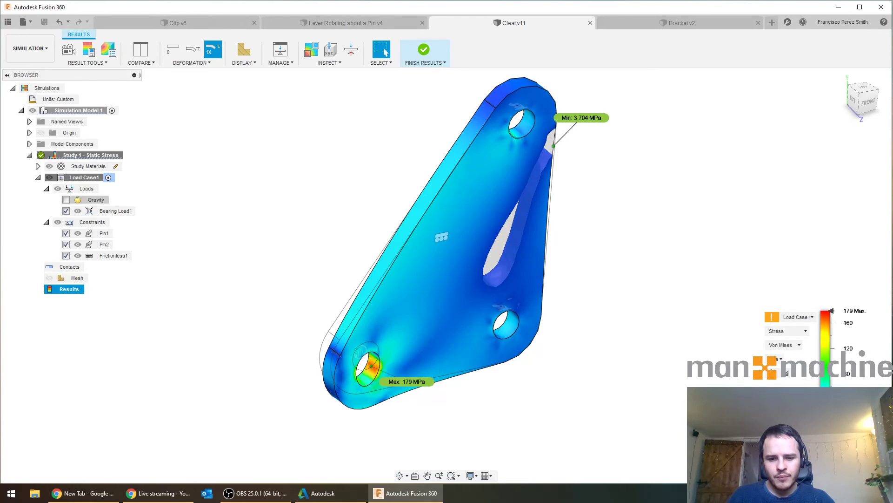
{"action": "middle_click_drag", "start_coordinate": [597, 304], "coordinate": [561, 295], "text": "shift"}
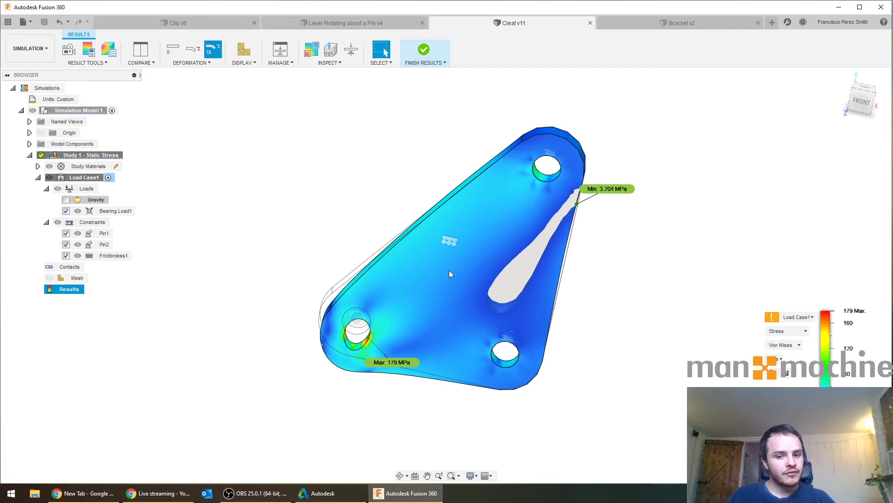
{"action": "left_click", "coordinate": [248, 165]}
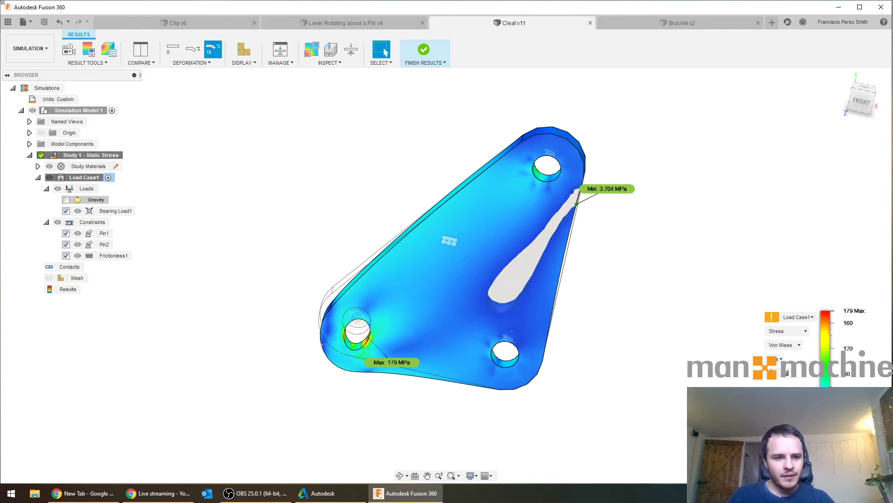
Switch the cleat to the Design workspace and start a sketch on its front face.
{"action": "left_click", "coordinate": [30, 48]}
{"action": "left_click", "coordinate": [21, 71]}
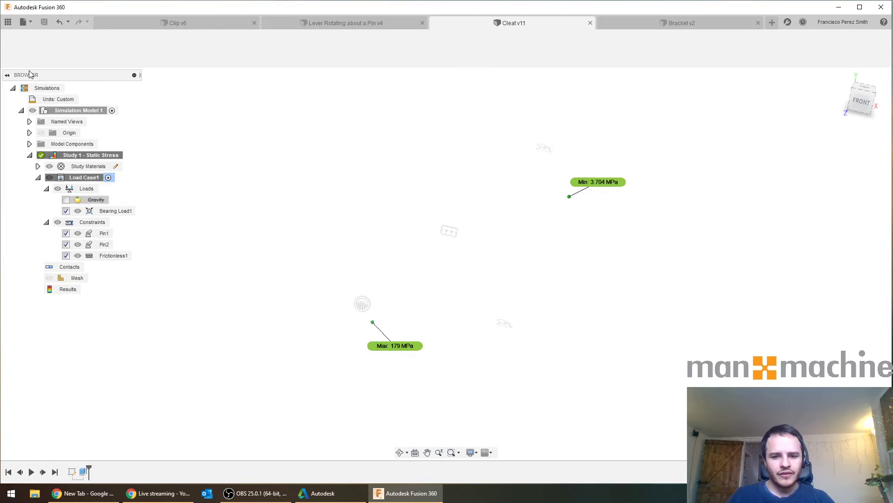
{"action": "left_click", "coordinate": [70, 49]}
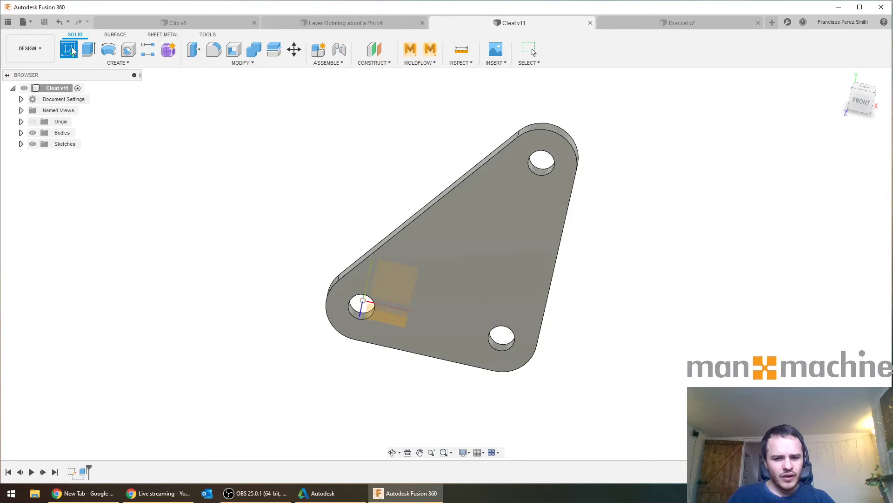
{"action": "left_click", "coordinate": [362, 303]}
{"action": "left_click_drag", "start_coordinate": [612, 241], "coordinate": [626, 226]}
{"action": "key", "text": "Escape"}
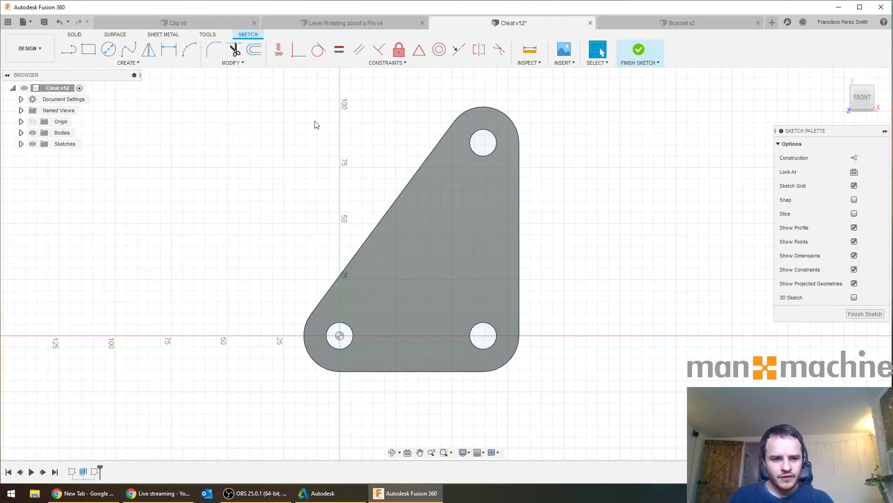
Offset the cleat's outer profile inwards by 26 mm to form a triangle and finish the sketch.
{"action": "key", "text": "o"}
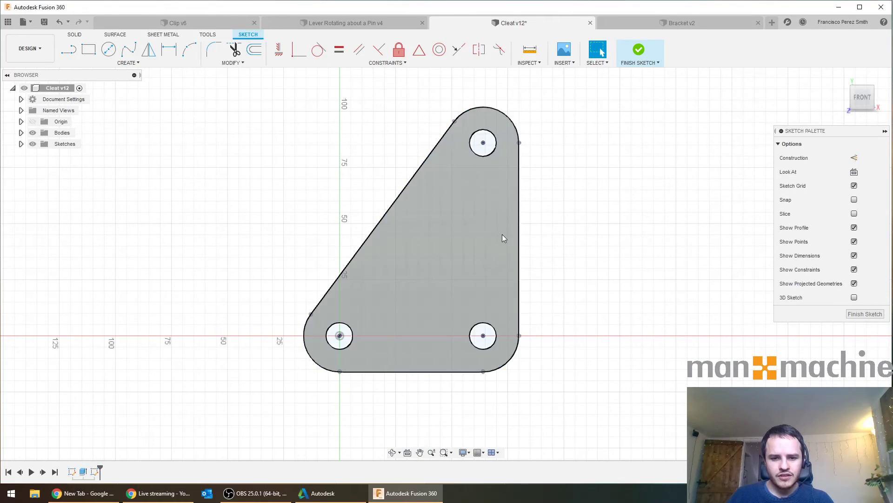
{"action": "left_click", "coordinate": [519, 201]}
{"action": "left_click_drag", "start_coordinate": [520, 201], "coordinate": [460, 240]}
{"action": "type", "text": "-26"}
{"action": "key", "text": "Return"}
{"action": "scroll", "coordinate": [770, 118], "scroll_direction": "down", "scroll_amount": 1}
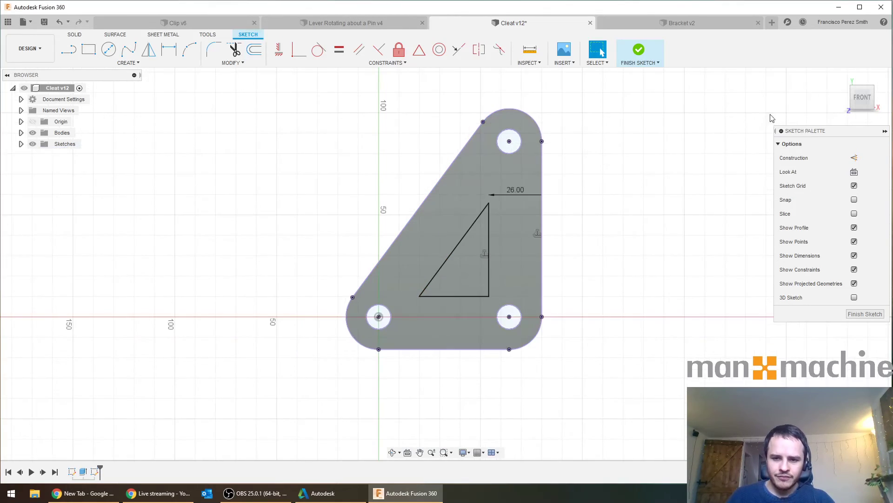
{"action": "left_click", "coordinate": [650, 55]}
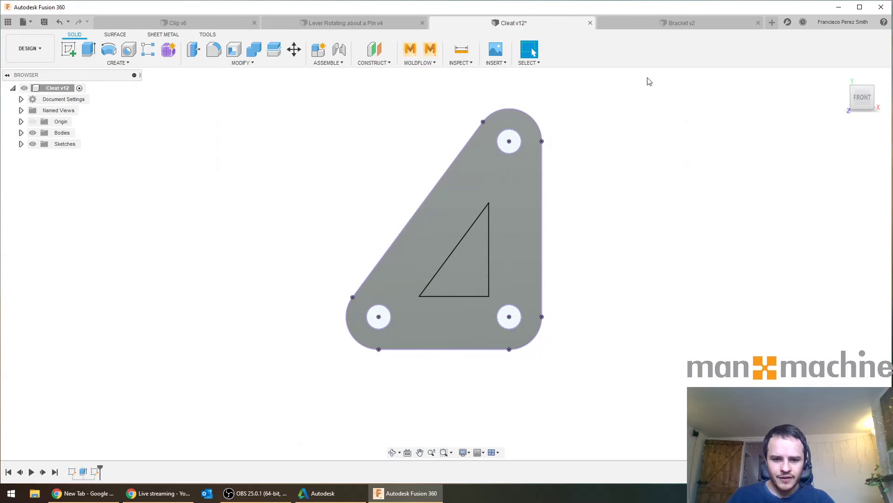
Cut the triangular sketch profile through the plate with an extrude whose extent is To Object, ending at the back face.
{"action": "left_click", "coordinate": [467, 263]}
{"action": "middle_click_drag", "start_coordinate": [550, 171], "coordinate": [356, 97], "text": "shift"}
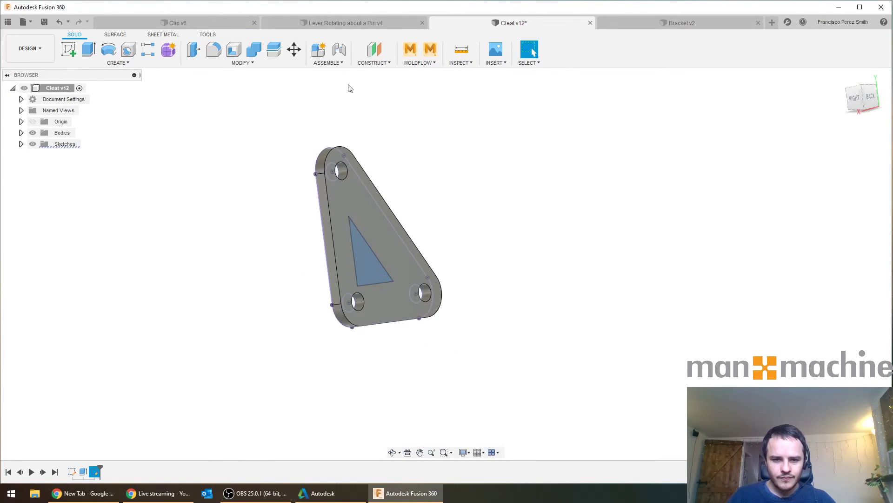
{"action": "key", "text": "e"}
{"action": "left_click_drag", "start_coordinate": [371, 248], "coordinate": [423, 241]}
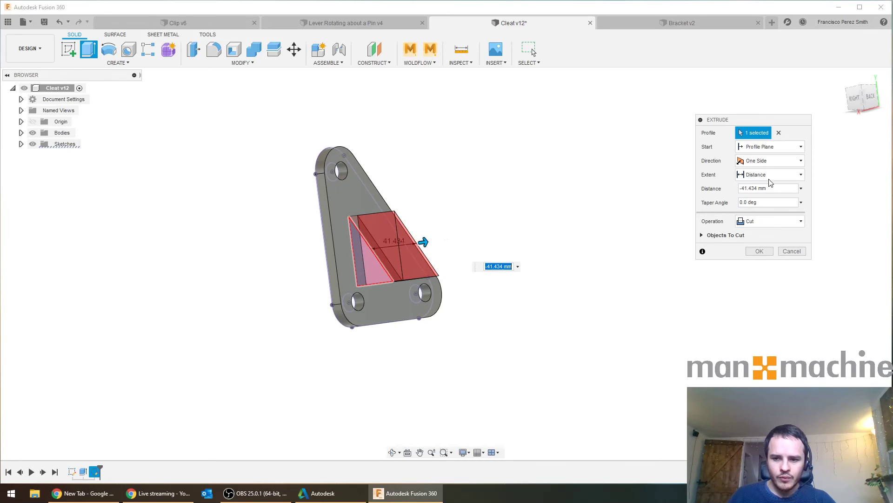
{"action": "left_click", "coordinate": [777, 164]}
{"action": "left_click", "coordinate": [775, 164]}
{"action": "left_click", "coordinate": [774, 174]}
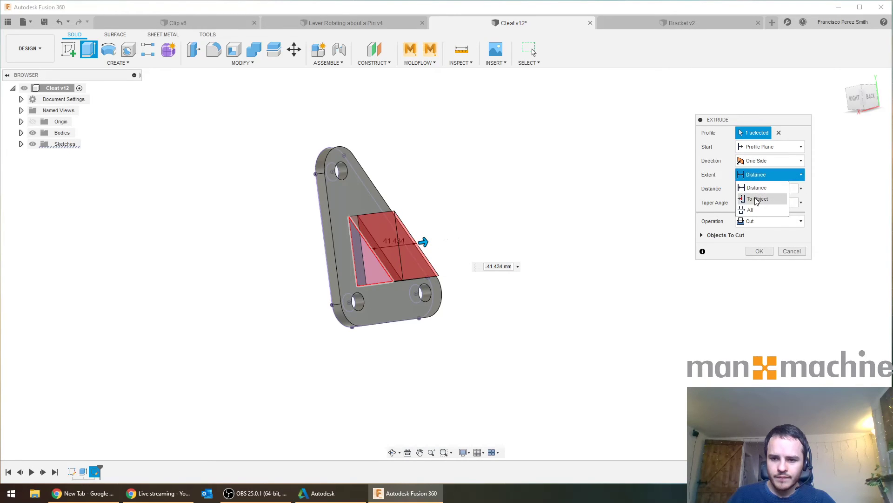
{"action": "left_click", "coordinate": [756, 200]}
{"action": "left_click", "coordinate": [391, 252]}
{"action": "left_click", "coordinate": [759, 291]}
Fillet the three inner corner edges of the triangular cutout with a 4 mm radius.
{"action": "middle_click_drag", "start_coordinate": [358, 247], "coordinate": [470, 242], "text": "shift"}
{"action": "scroll", "coordinate": [379, 266], "scroll_direction": "up", "scroll_amount": 8}
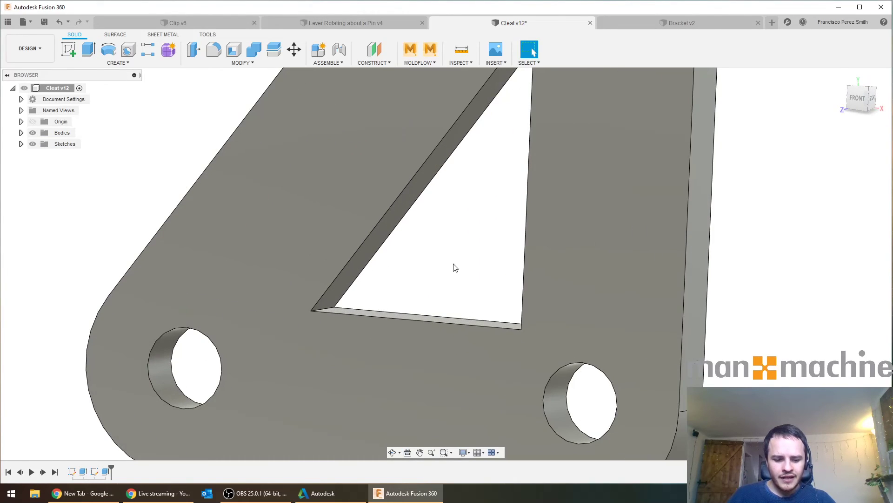
{"action": "key", "text": "f"}
{"action": "left_click", "coordinate": [331, 312]}
{"action": "middle_click_drag", "start_coordinate": [419, 233], "coordinate": [466, 205], "text": "shift"}
{"action": "middle_click_drag", "start_coordinate": [471, 150], "coordinate": [465, 211], "text": "shift"}
{"action": "left_click", "coordinate": [469, 151]}
{"action": "left_click", "coordinate": [505, 416]}
{"action": "middle_click_drag", "start_coordinate": [461, 358], "coordinate": [506, 239]}
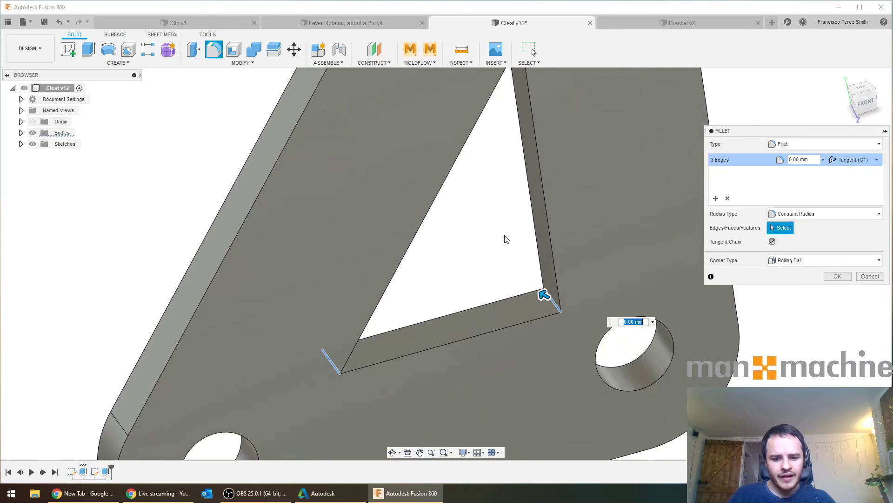
{"action": "left_click_drag", "start_coordinate": [543, 295], "coordinate": [534, 291]}
{"action": "type", "text": "4"}
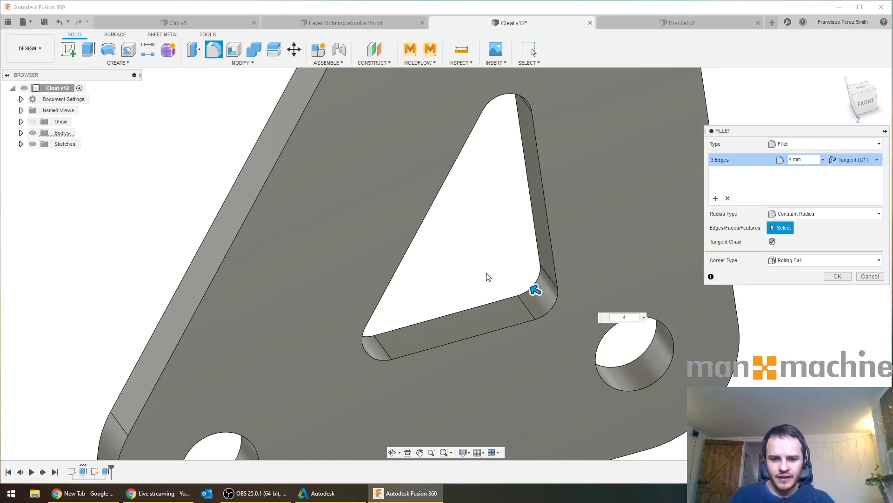
{"action": "key", "text": "Return"}
Return to the Simulation workspace, leave the outdated results and generate a new mesh for the cleat with the cutout.
{"action": "scroll", "coordinate": [493, 266], "scroll_direction": "down", "scroll_amount": 5}
{"action": "middle_click_drag", "start_coordinate": [492, 266], "coordinate": [459, 235], "text": "shift"}
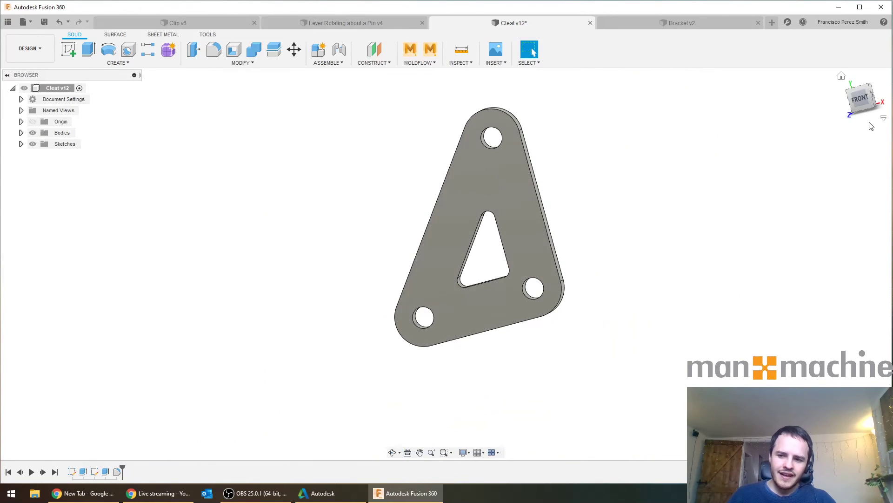
{"action": "left_click", "coordinate": [856, 100]}
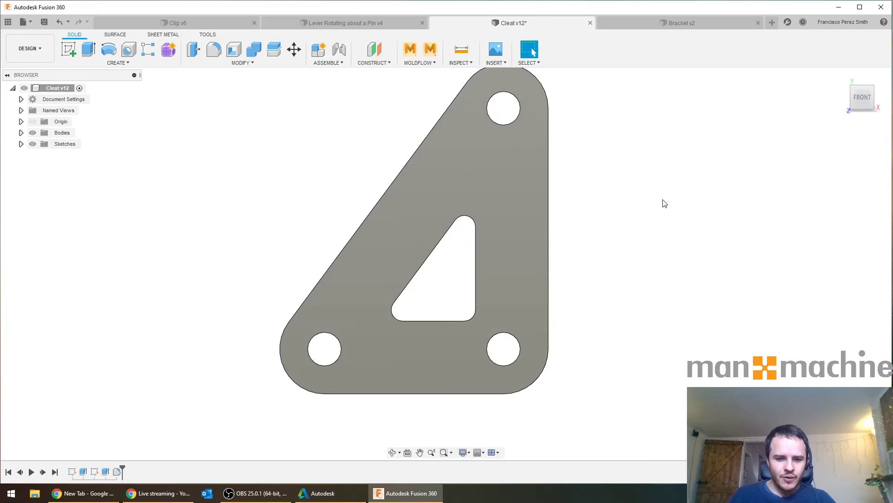
{"action": "left_click", "coordinate": [28, 48]}
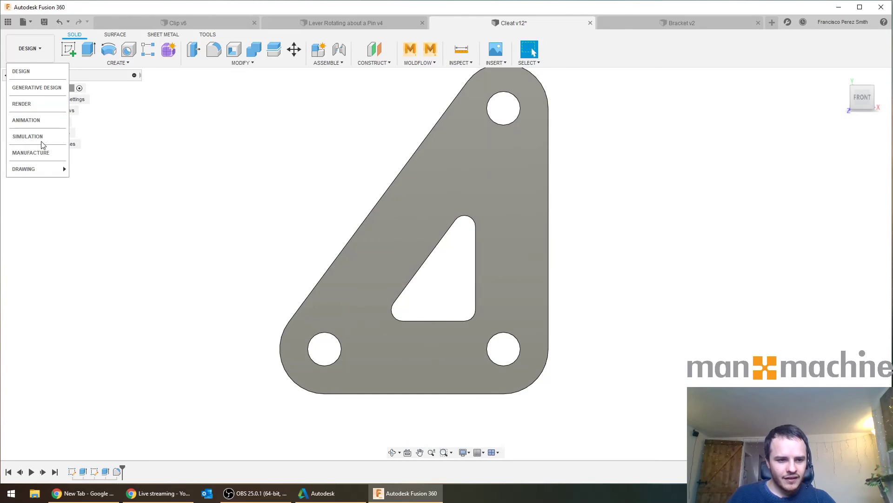
{"action": "left_click", "coordinate": [29, 137]}
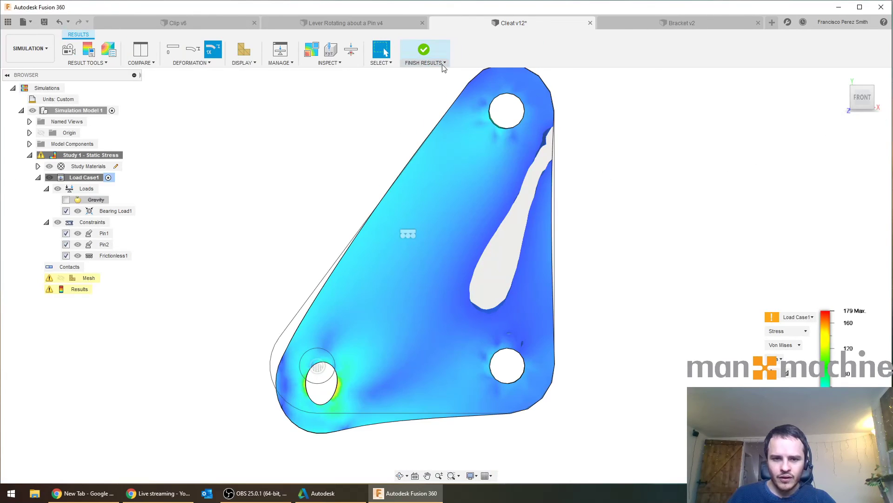
{"action": "left_click", "coordinate": [423, 50]}
{"action": "left_click", "coordinate": [397, 49]}
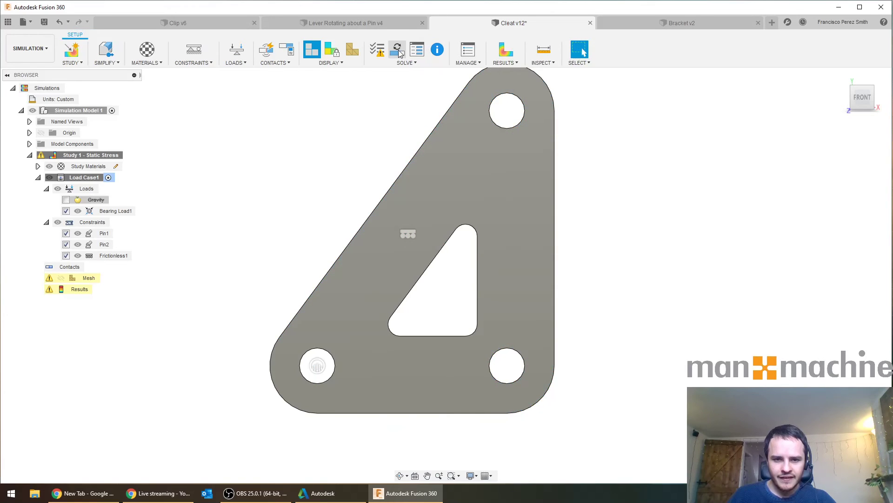
{"action": "left_click", "coordinate": [607, 363]}
{"action": "right_click", "coordinate": [89, 278]}
{"action": "left_click", "coordinate": [164, 296]}
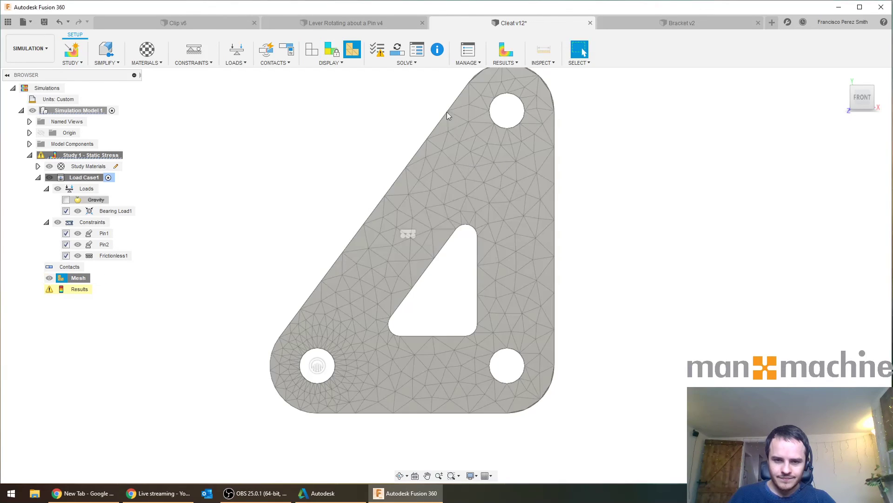
Solve the study of the cleat with the cutout locally, dismiss the job status and examine its Von Mises stress.
{"action": "left_click", "coordinate": [397, 55]}
{"action": "left_click", "coordinate": [582, 360]}
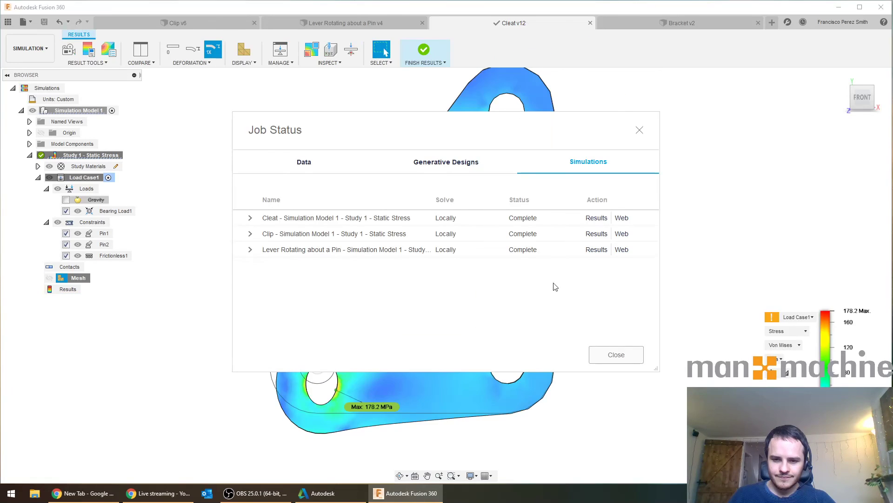
{"action": "left_click", "coordinate": [614, 362]}
{"action": "middle_click_drag", "start_coordinate": [557, 155], "coordinate": [603, 154], "text": "shift"}
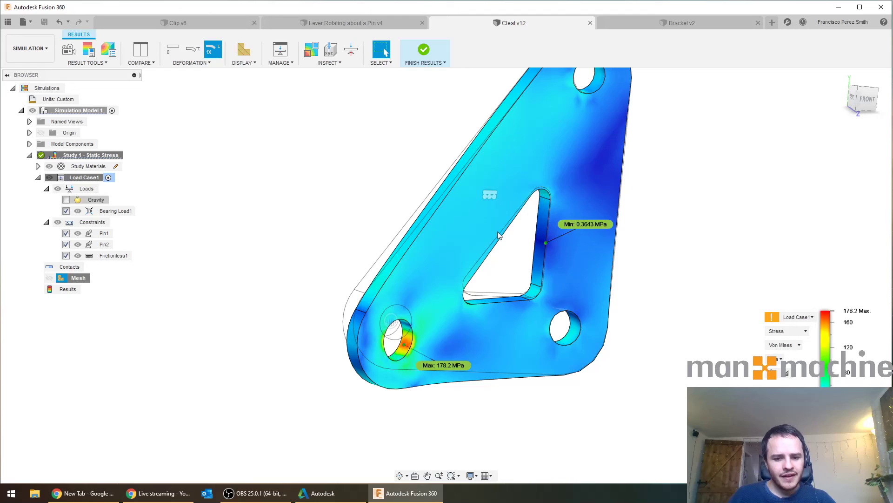
{"action": "scroll", "coordinate": [531, 191], "scroll_direction": "up", "scroll_amount": 2}
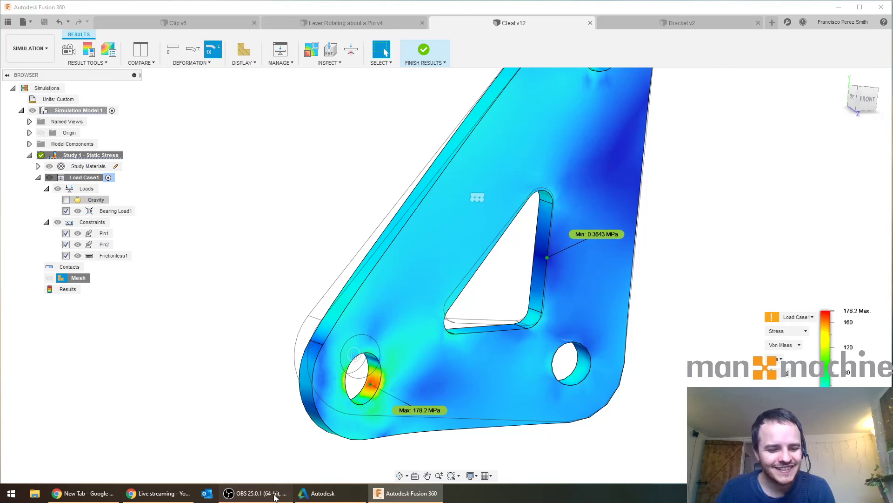
Switch to OBS and activate the Outro scene.
{"action": "left_click", "coordinate": [256, 493]}
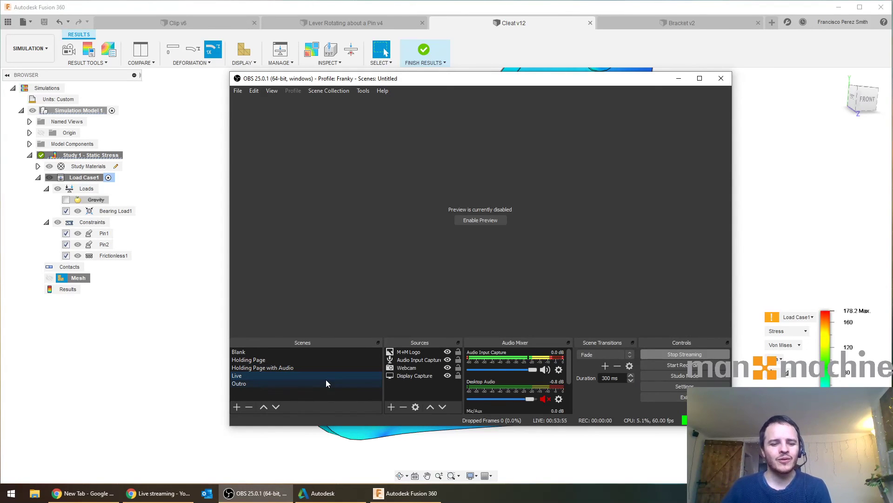
{"action": "left_click", "coordinate": [259, 382]}
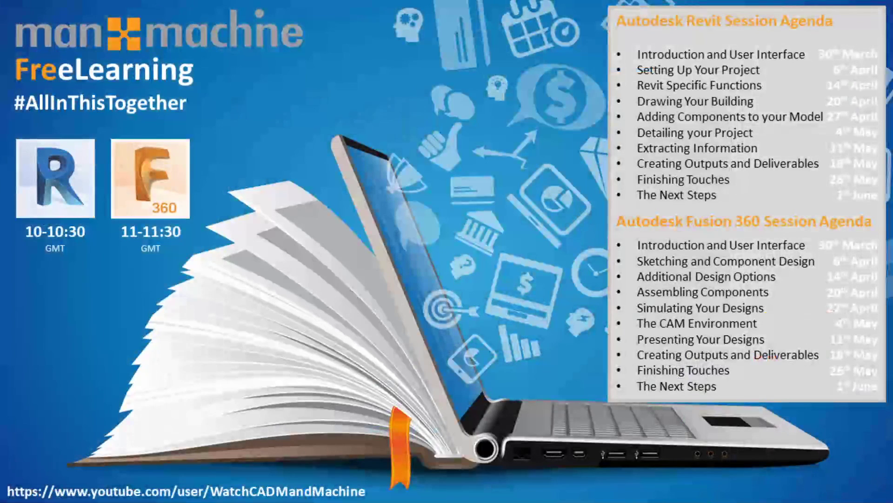